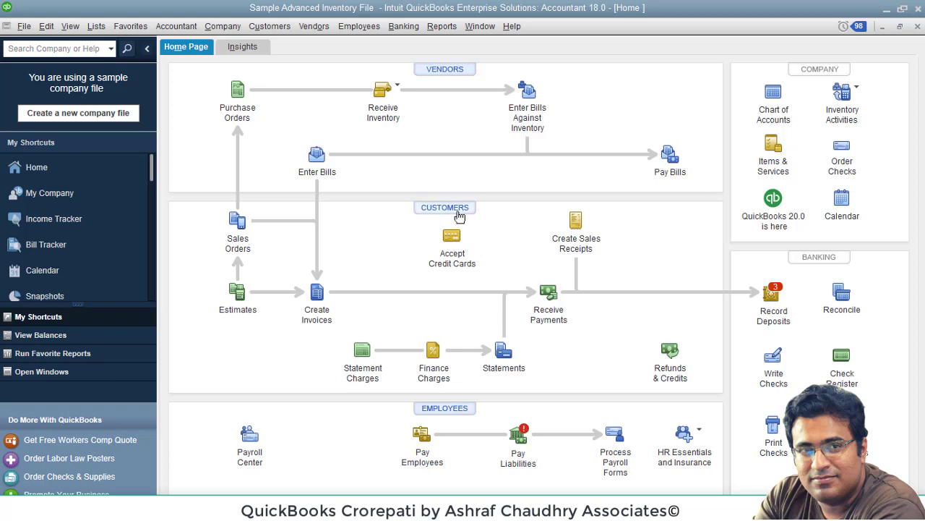
- Open a blank new customer record from the Customer Center and look over its address info fields
left_click(457, 216)
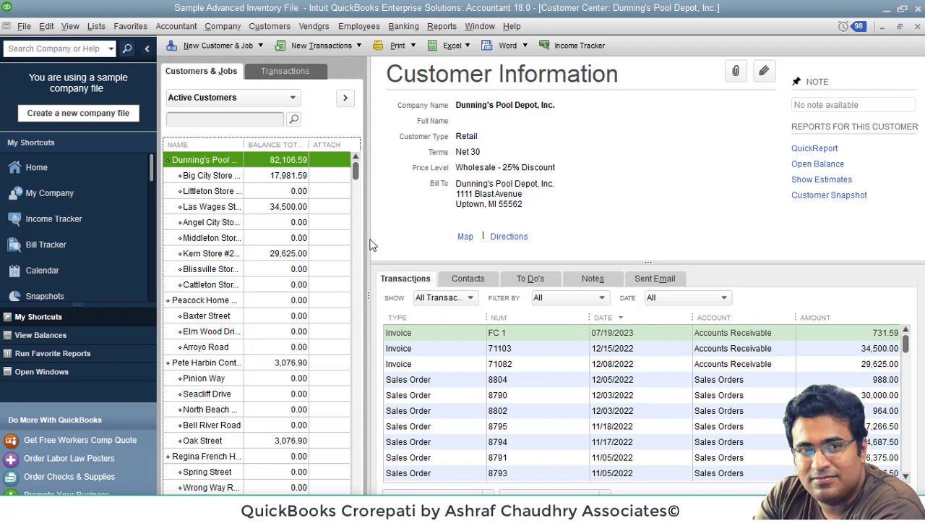
left_click(214, 48)
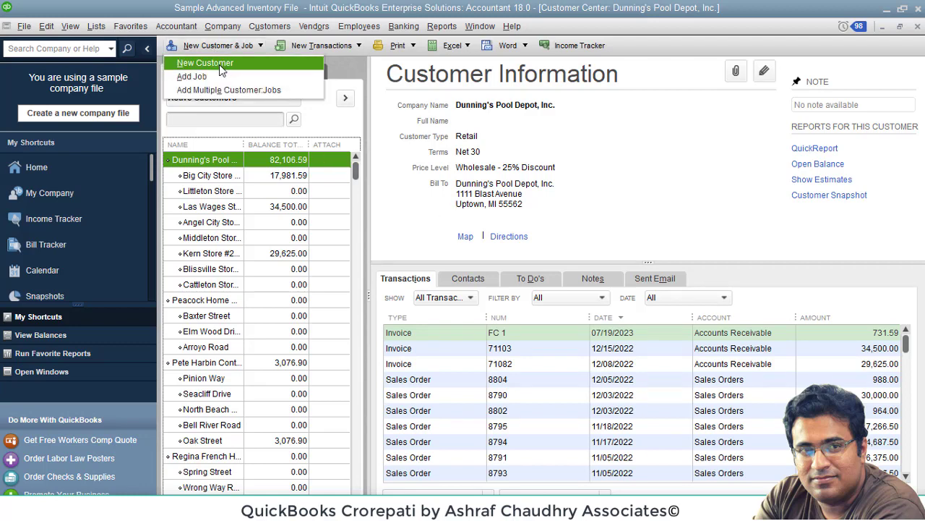
key("Escape")
key("ctrl+n")
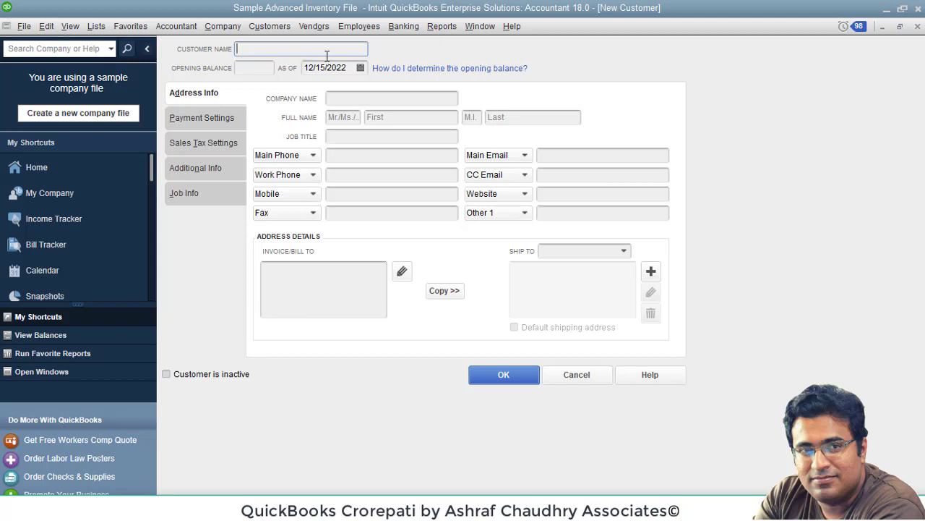
left_click(370, 117)
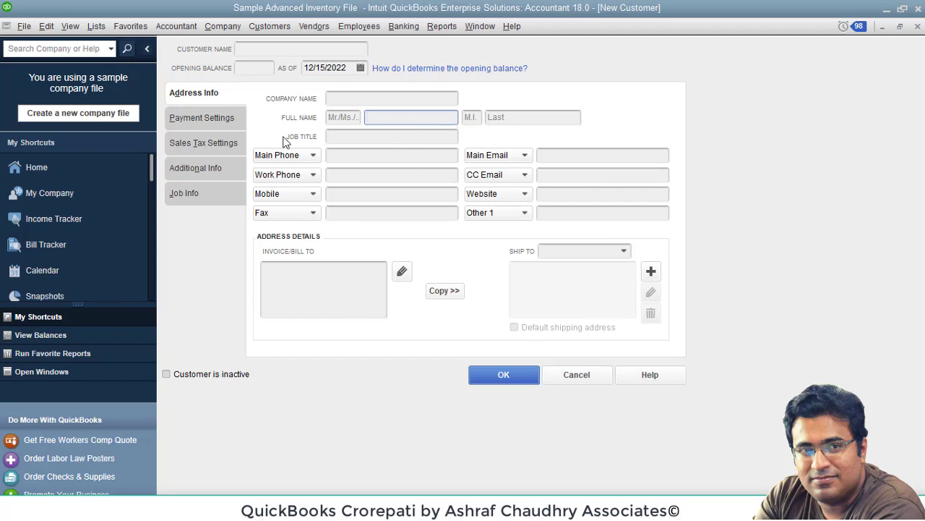
- Examine the new customer's payment settings, including credit limit and price level, and the sales tax settings
left_click(217, 123)
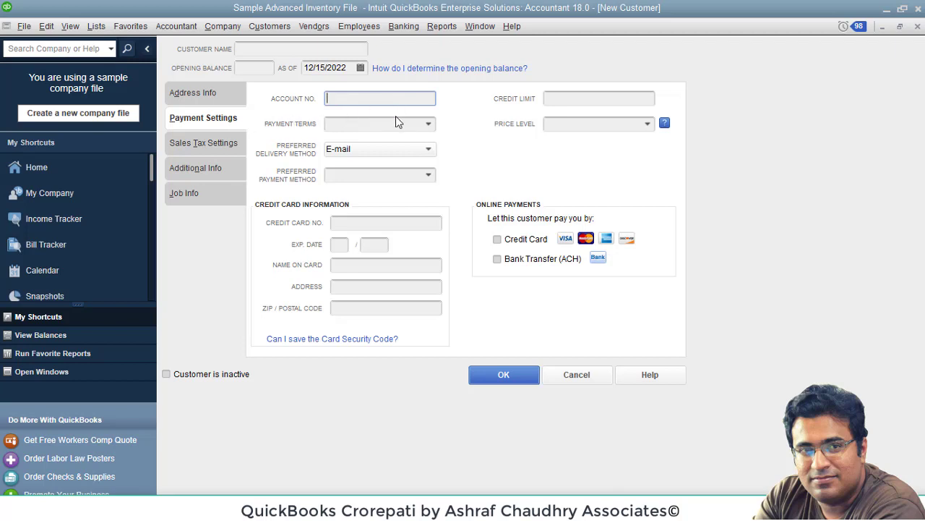
left_click(621, 101)
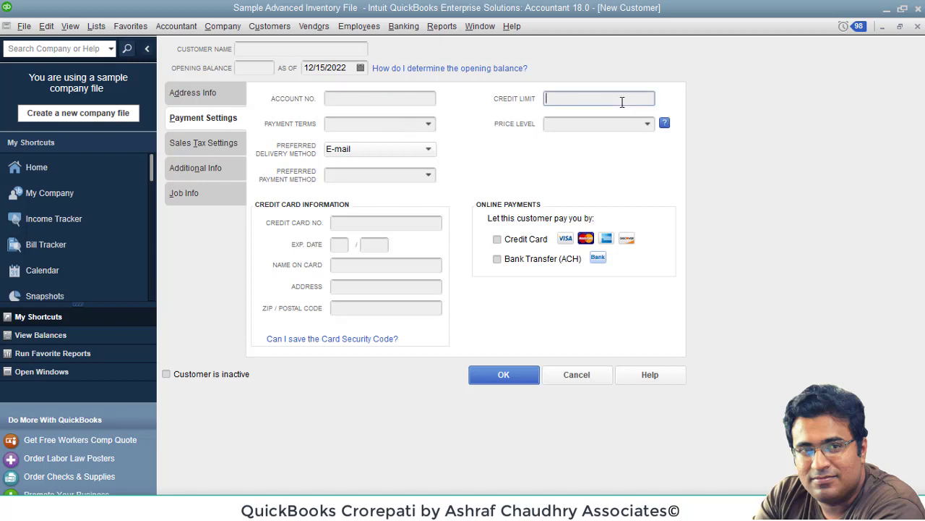
left_click(620, 124)
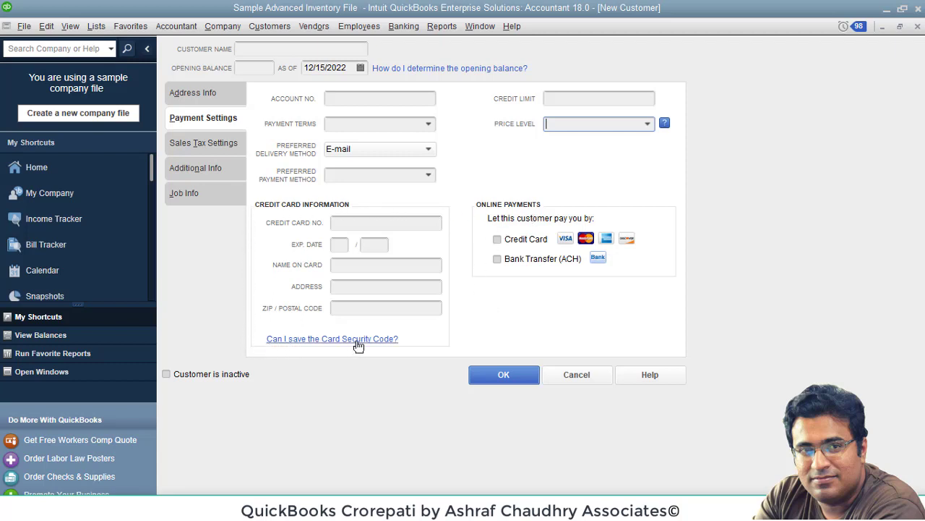
left_click(225, 146)
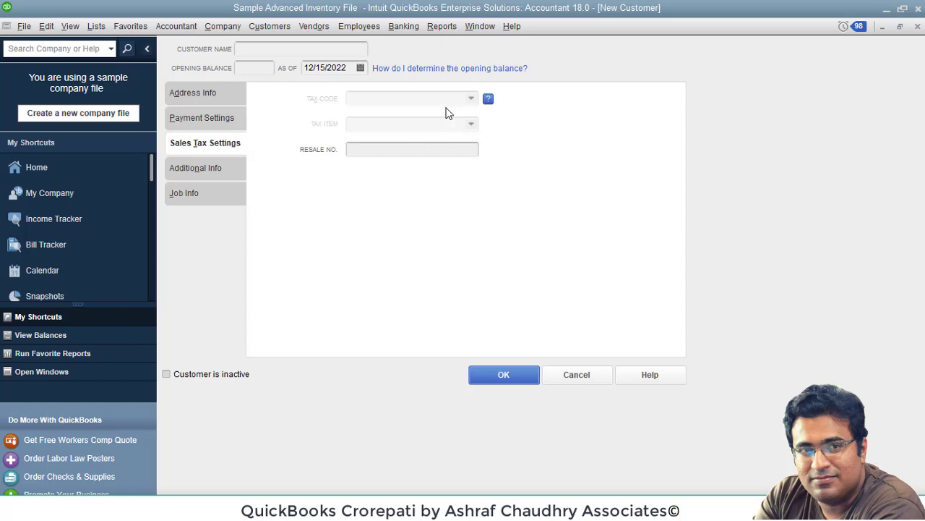
left_click(322, 50)
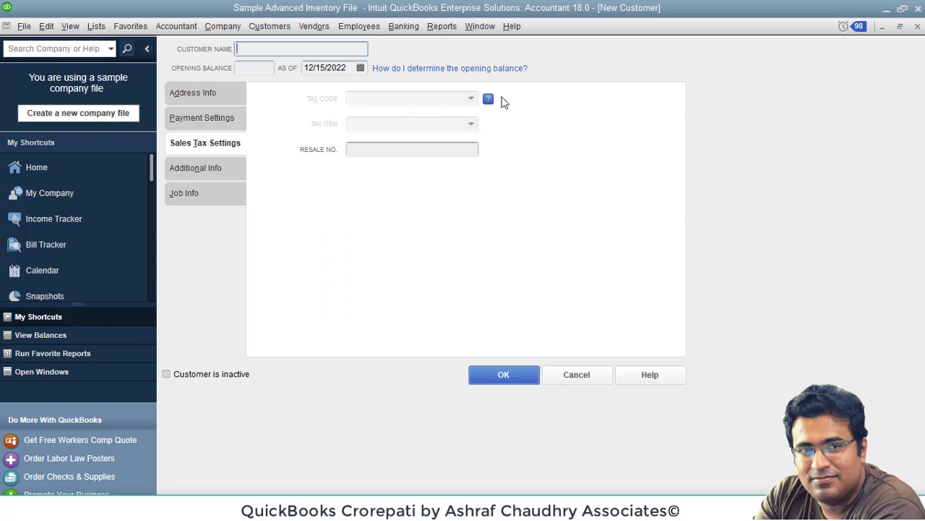
left_click(394, 149)
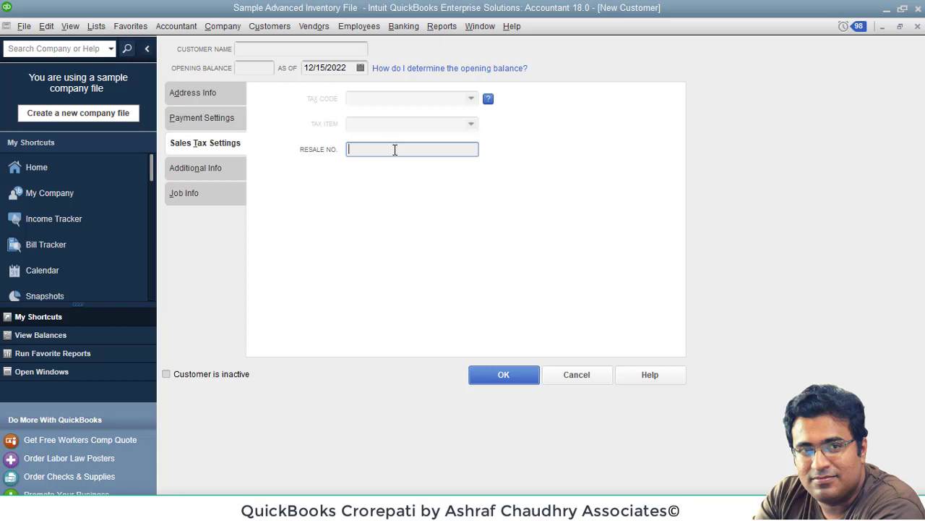
- View the available customer types in the new customer's additional info
left_click(220, 167)
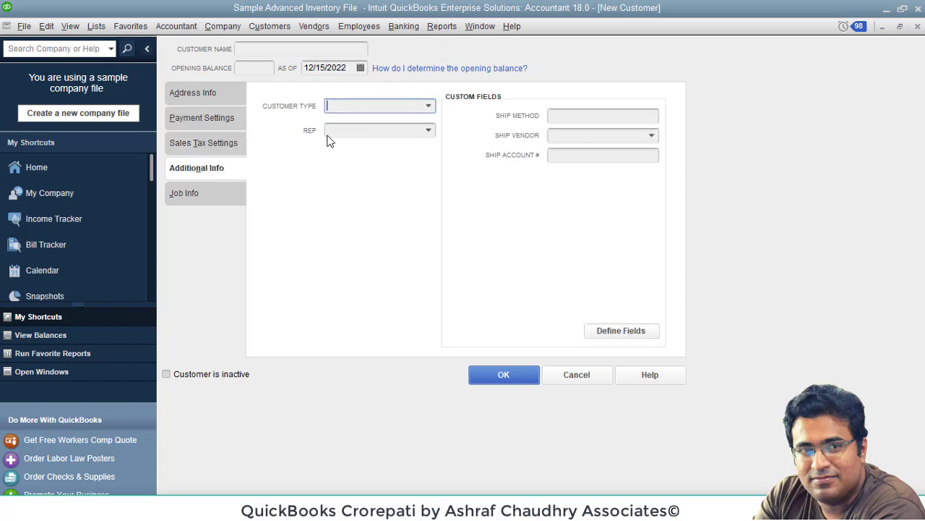
left_click(428, 109)
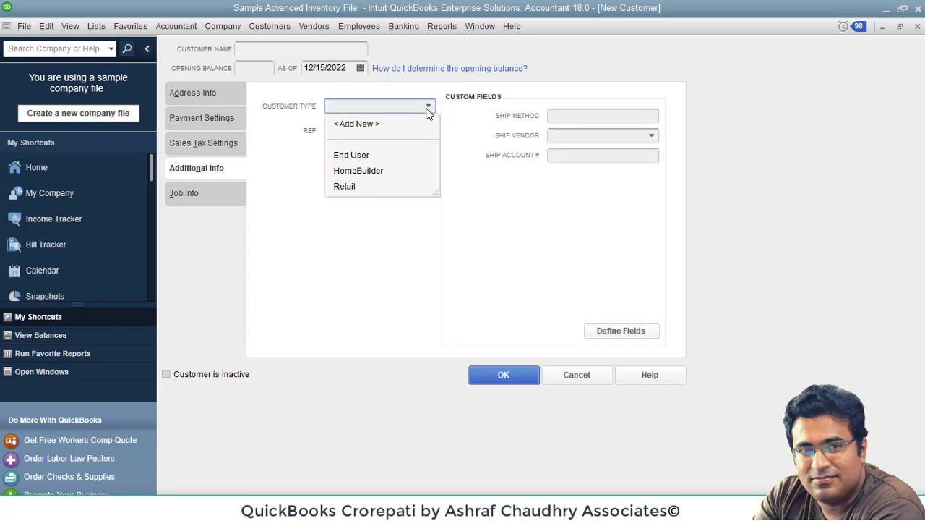
left_click(428, 109)
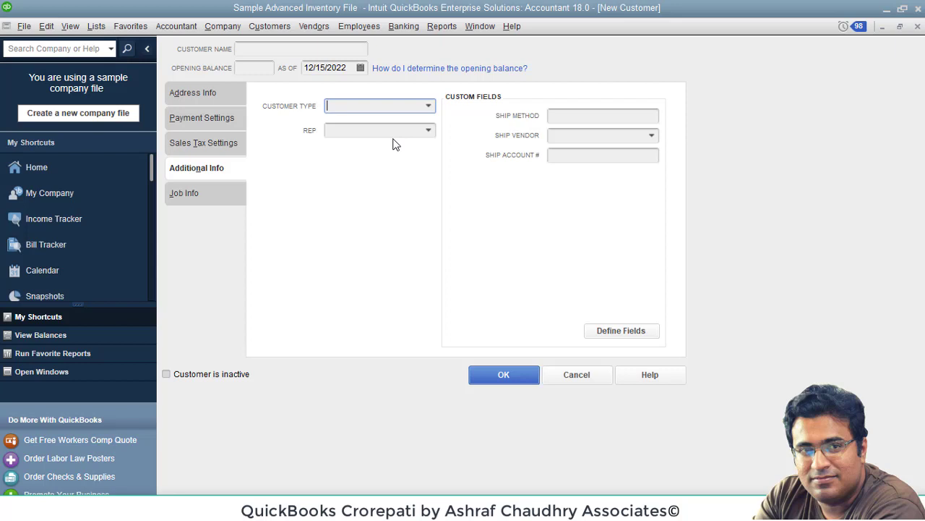
- View the rep choices, inspect the New Sales Rep form's name list and initials field, and close the form unsaved
left_click(427, 131)
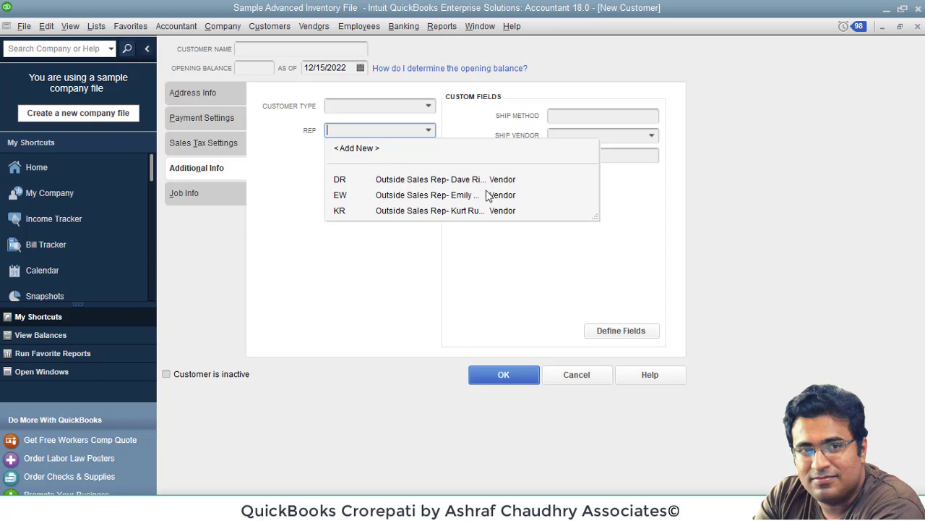
left_click(375, 147)
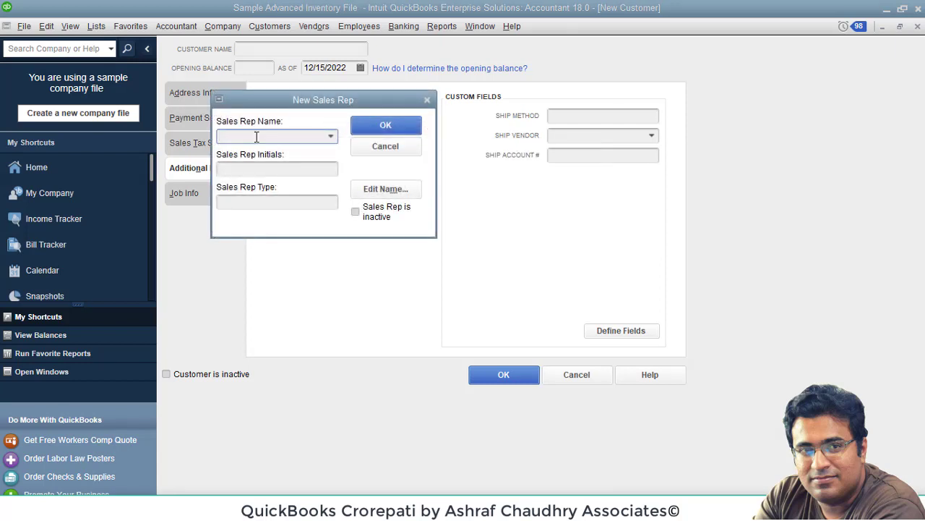
left_click(331, 137)
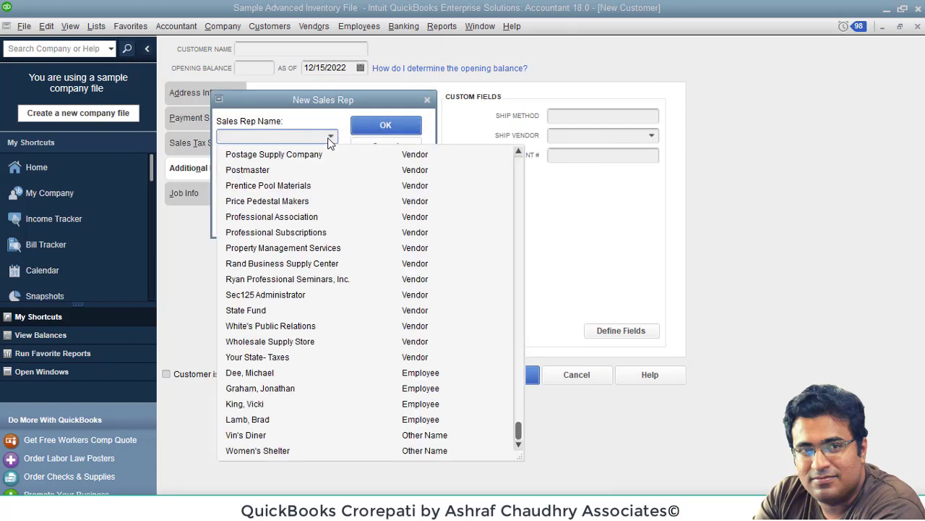
left_click(327, 141)
left_click(269, 169)
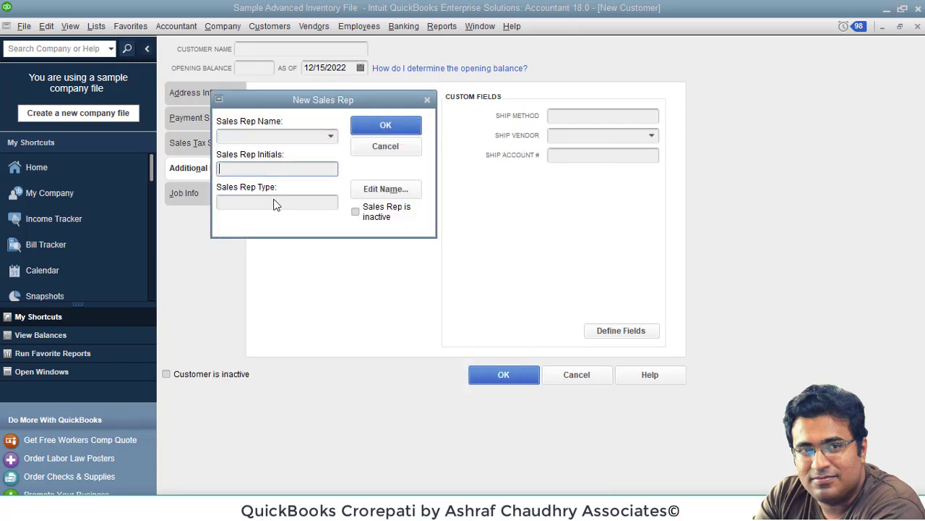
left_click(431, 101)
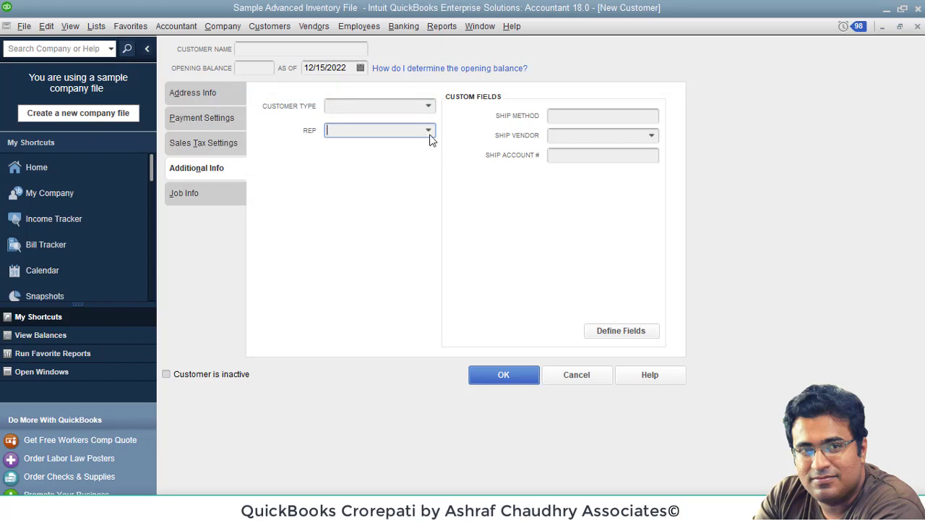
- Reopen the New Sales Rep form, browse its name list up to the first entries, dismiss it unsaved, and recheck the existing reps
left_click(429, 132)
left_click(416, 148)
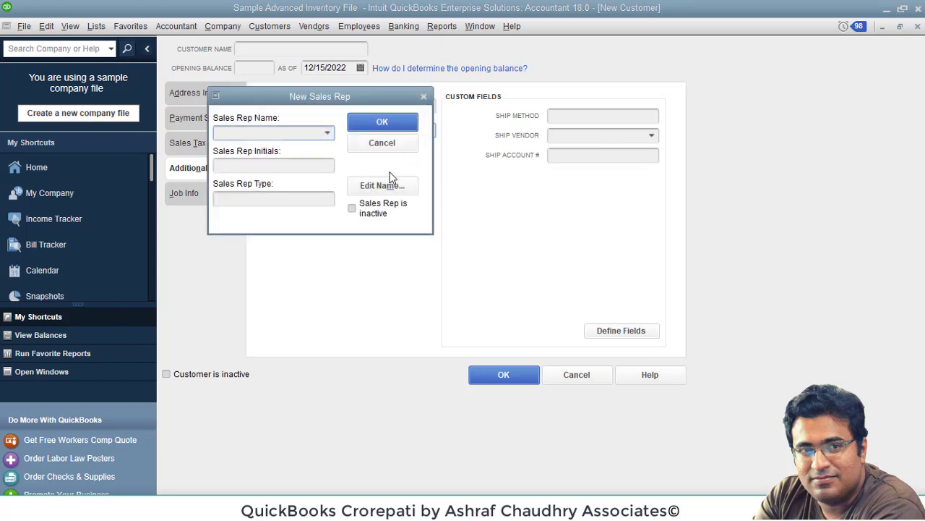
left_click(329, 133)
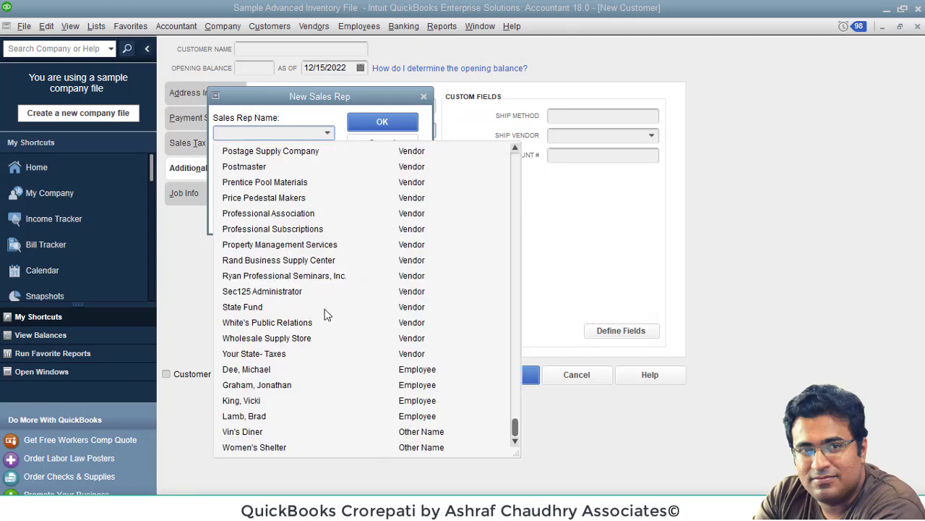
scroll(385, 367, "up", 10)
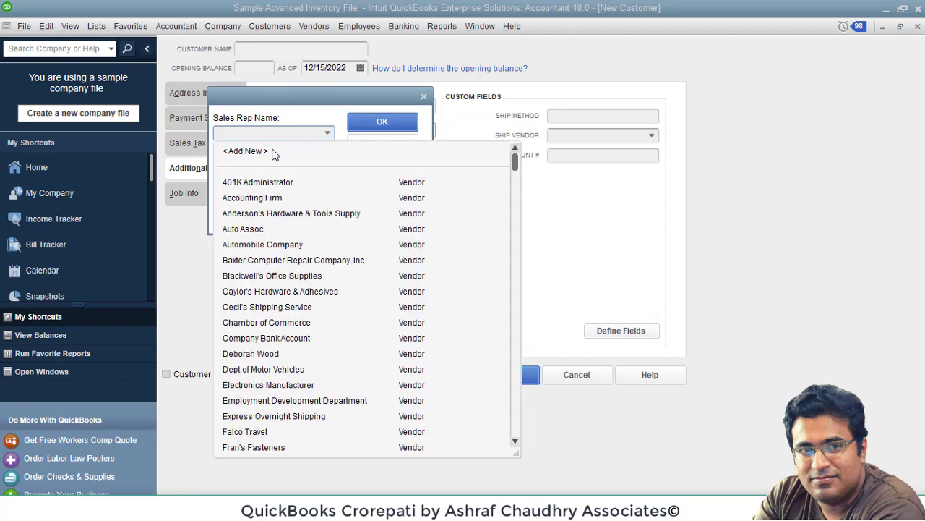
left_click(424, 99)
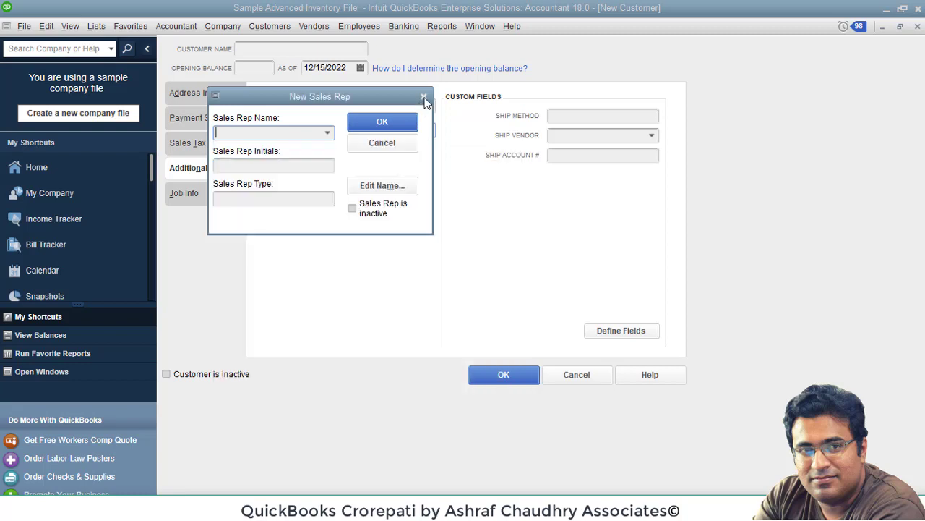
left_click(424, 99)
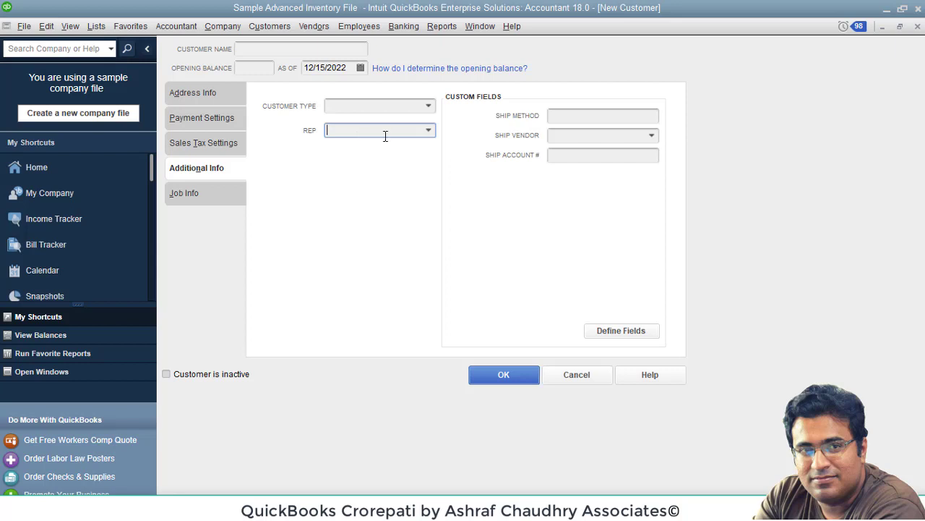
left_click(428, 132)
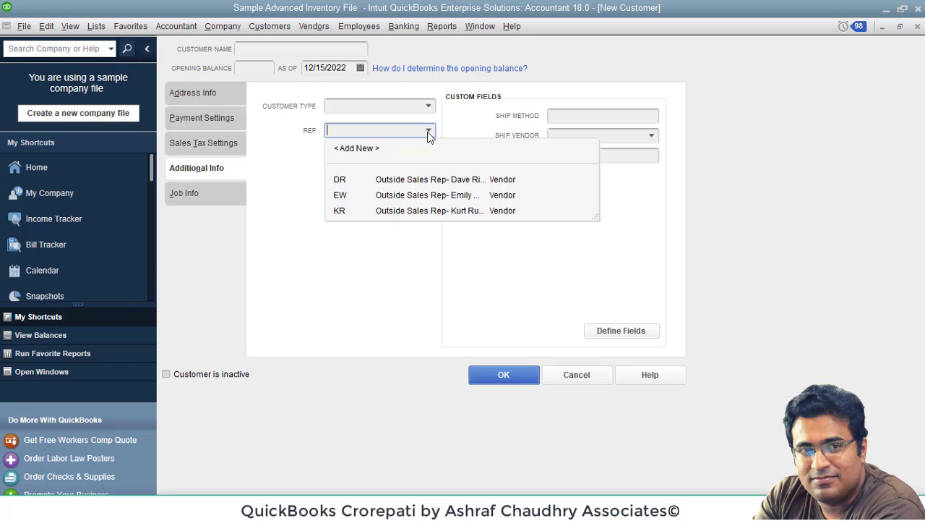
left_click(253, 169)
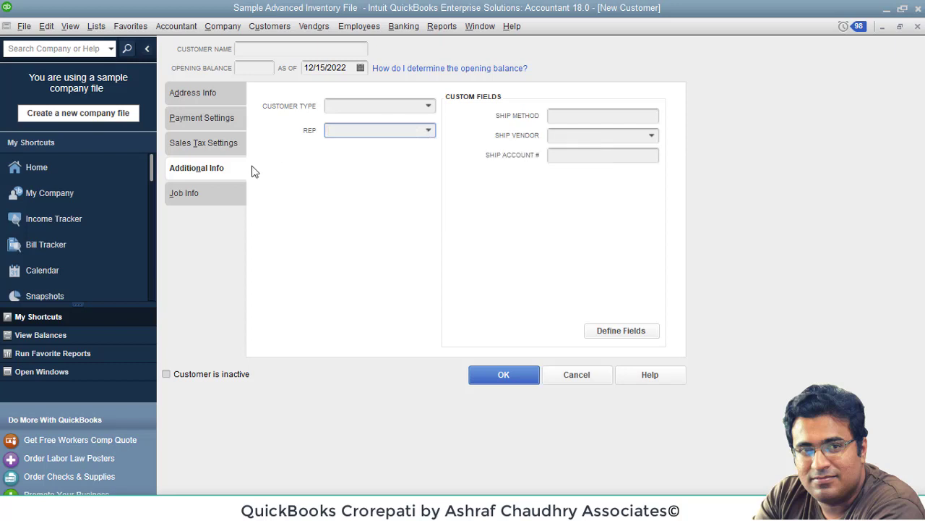
- Review the new customer's job, address, tax and payment sections, discard the record and close the Customer Center
left_click(200, 201)
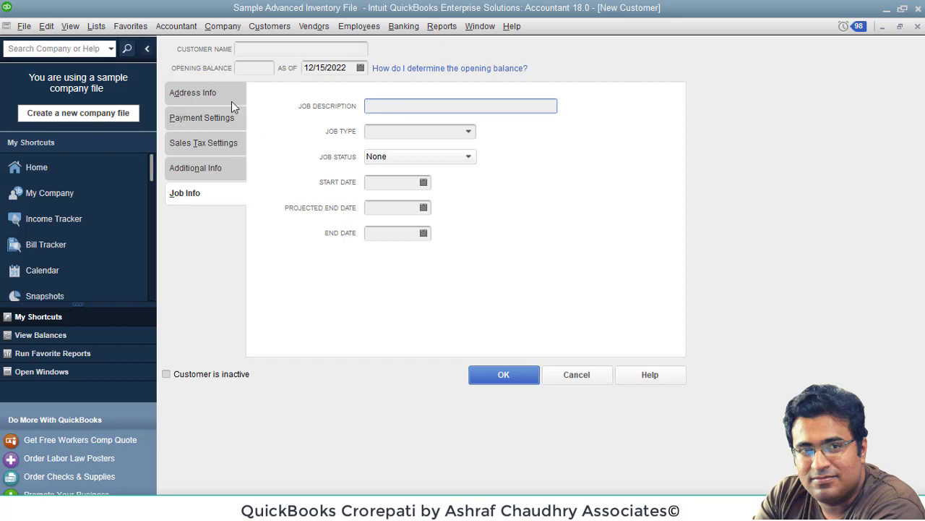
left_click(208, 96)
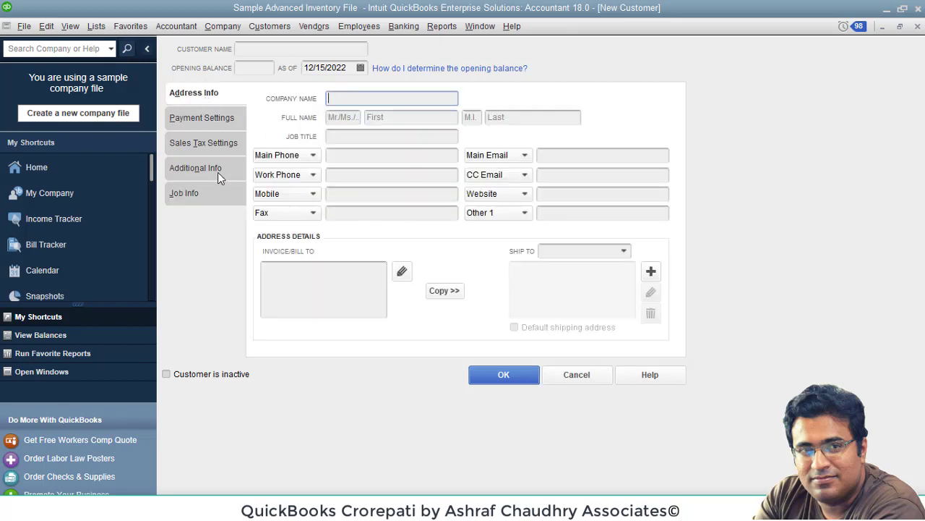
left_click(217, 144)
left_click(217, 116)
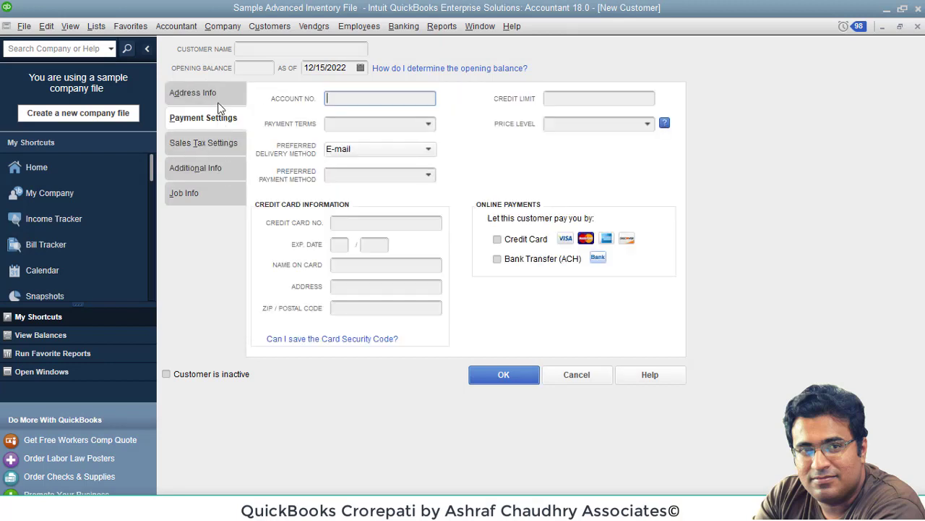
left_click(221, 101)
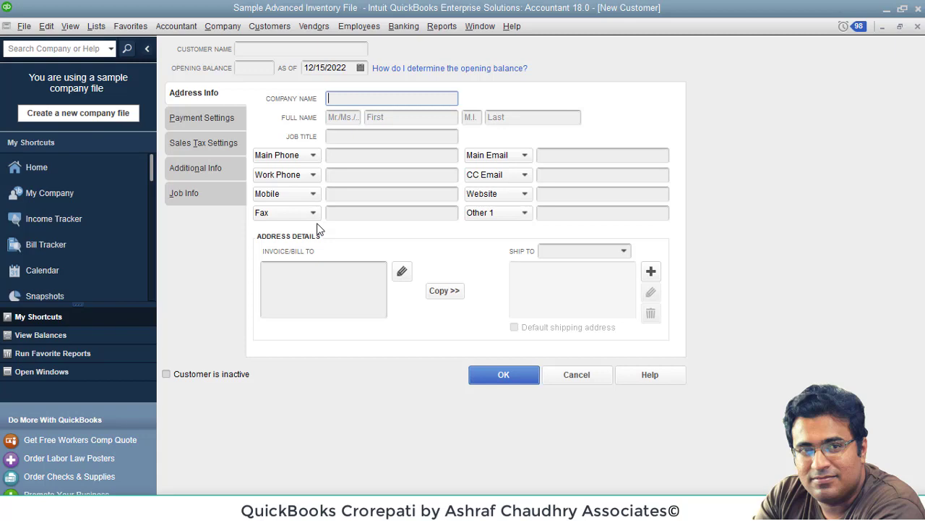
left_click(577, 374)
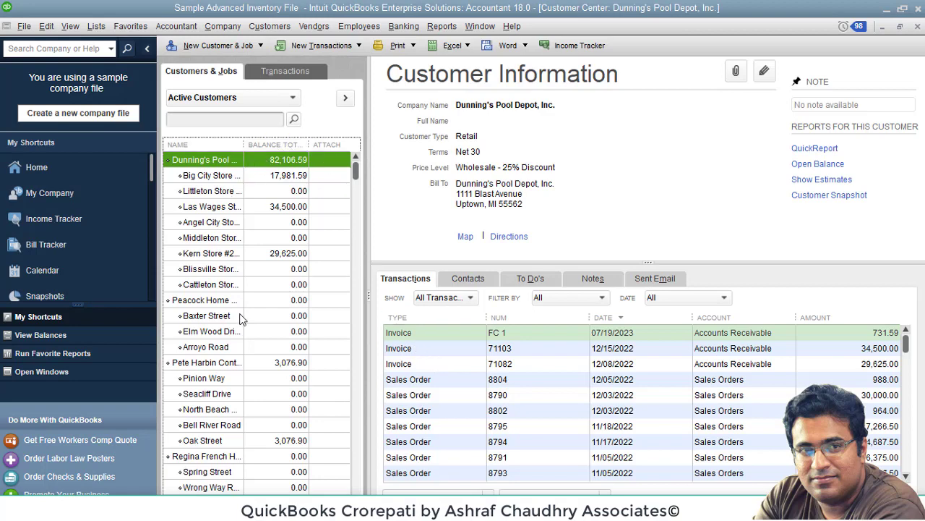
left_click(920, 28)
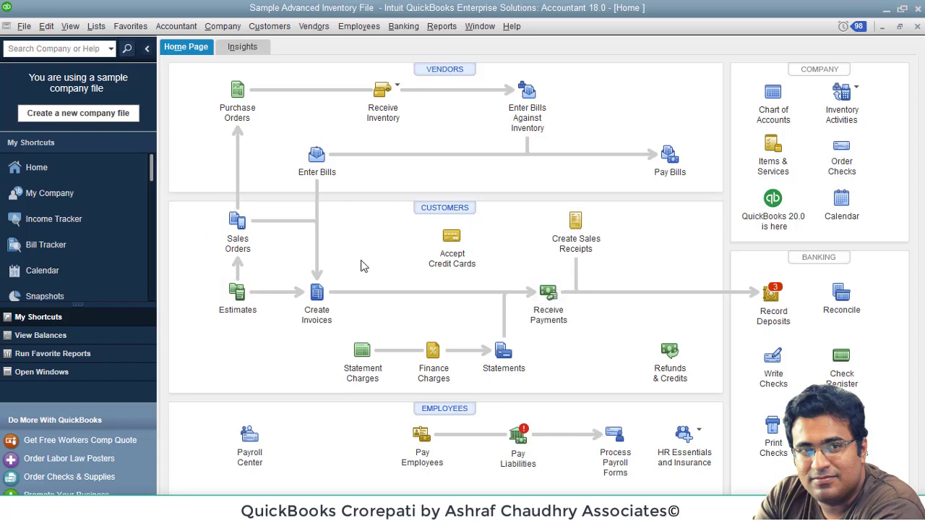
- Start a new sales order for the Las Wages store job of Dunning's Pool Depot, Inc
left_click(238, 223)
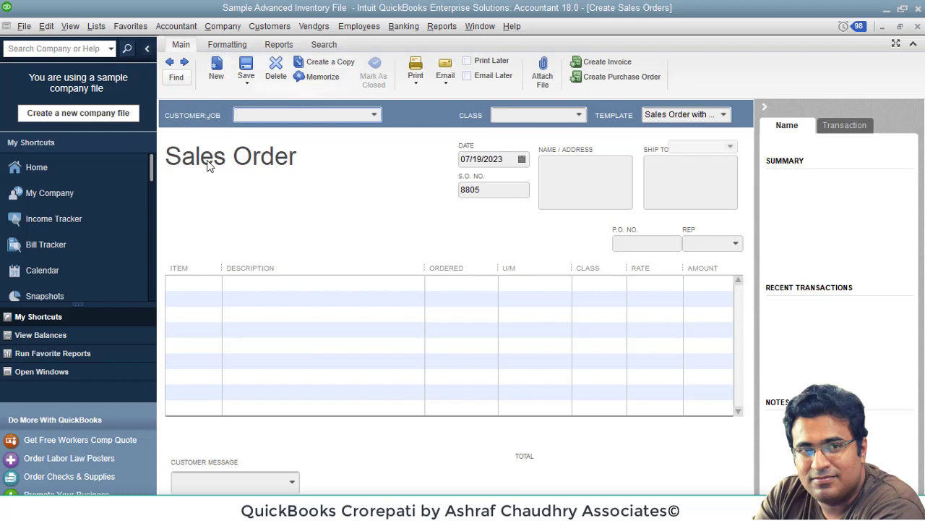
left_click(375, 117)
left_click(305, 212)
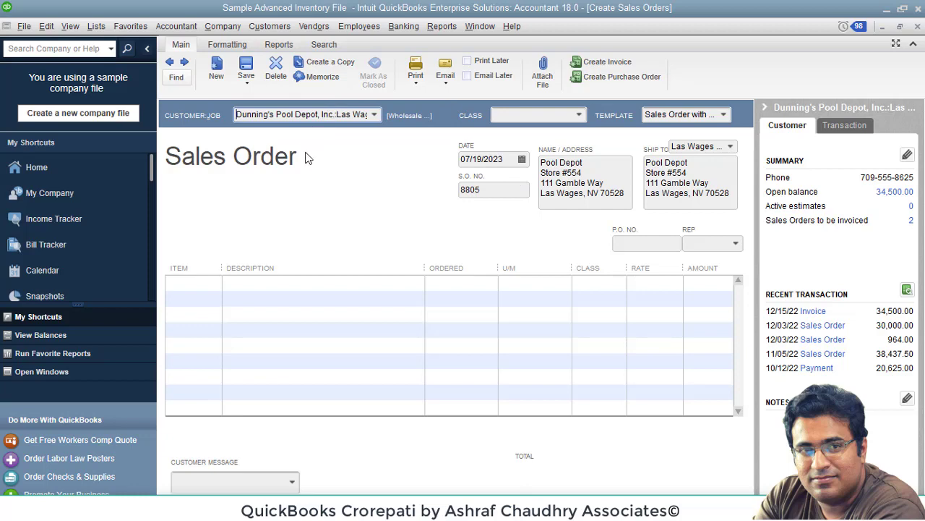
- Add the upfront deposit item to the sales order's first line and go to its ordered quantity
left_click(217, 286)
left_click(214, 283)
left_click(216, 389)
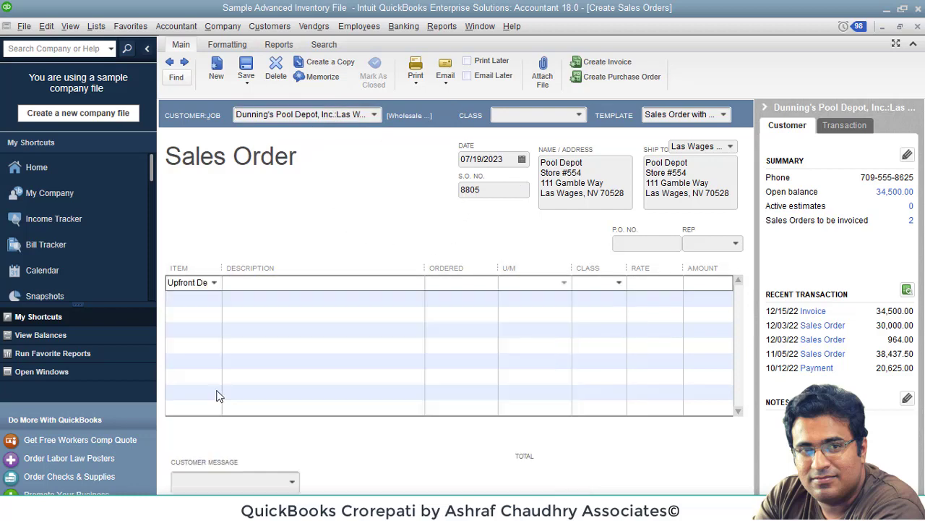
left_click(478, 286)
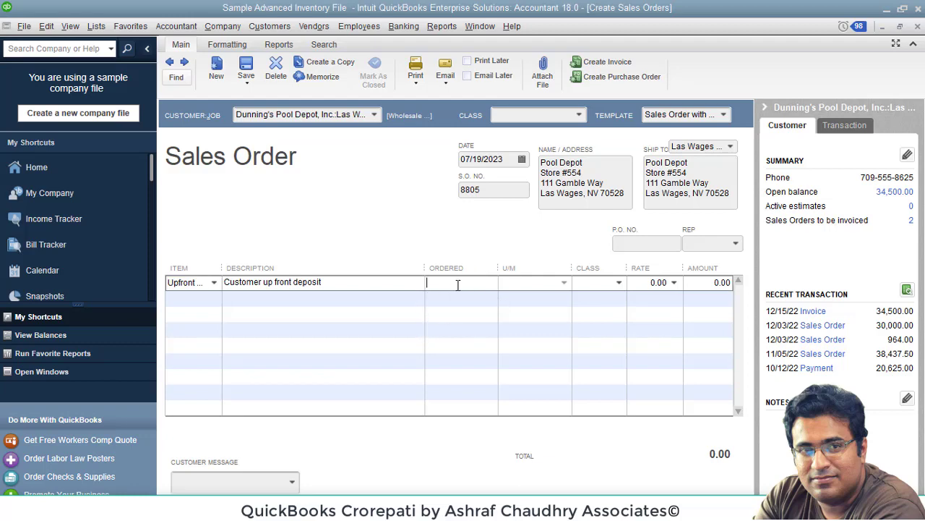
- Set the deposit line's ordered quantity to 1 and check the sales order's save options without saving
key("F1")
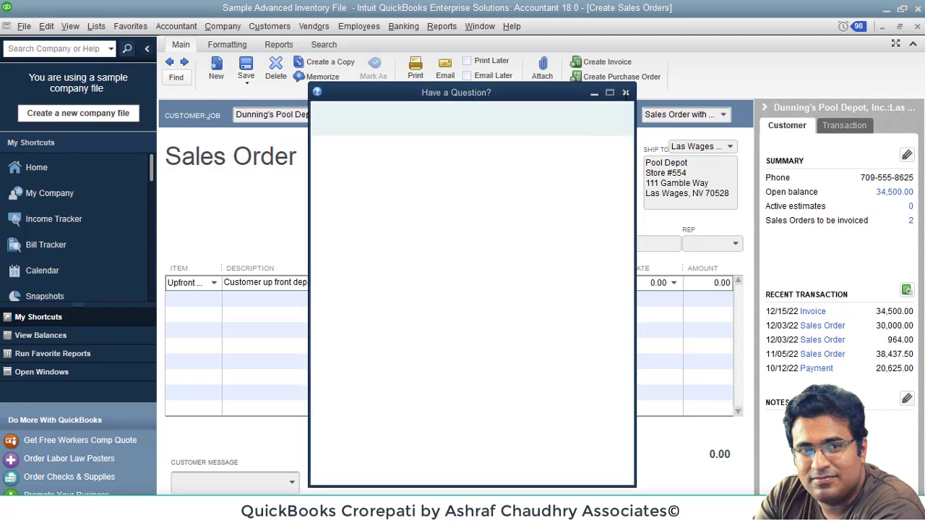
left_click(626, 92)
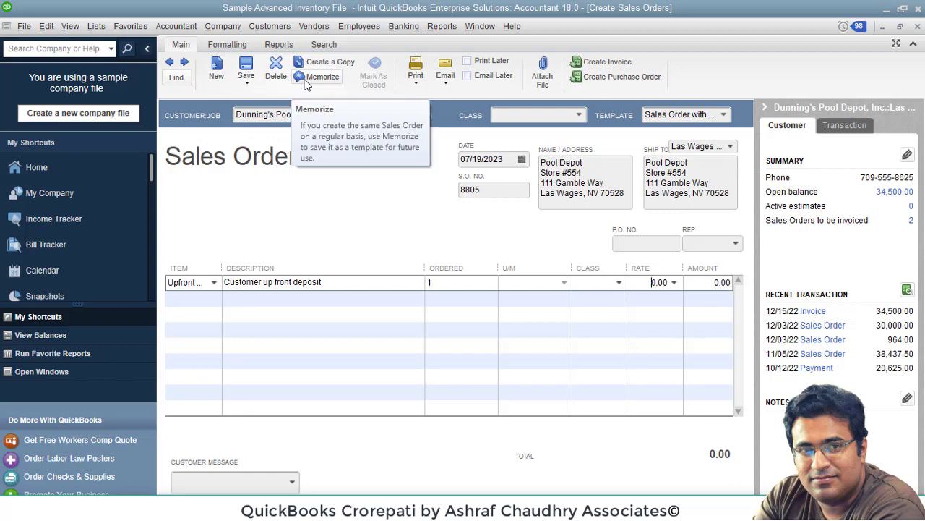
left_click(248, 84)
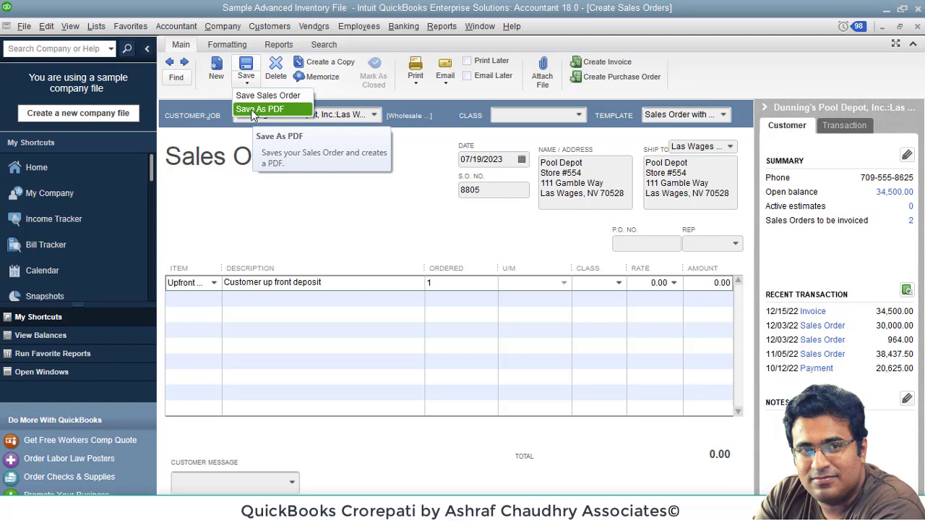
left_click(246, 78)
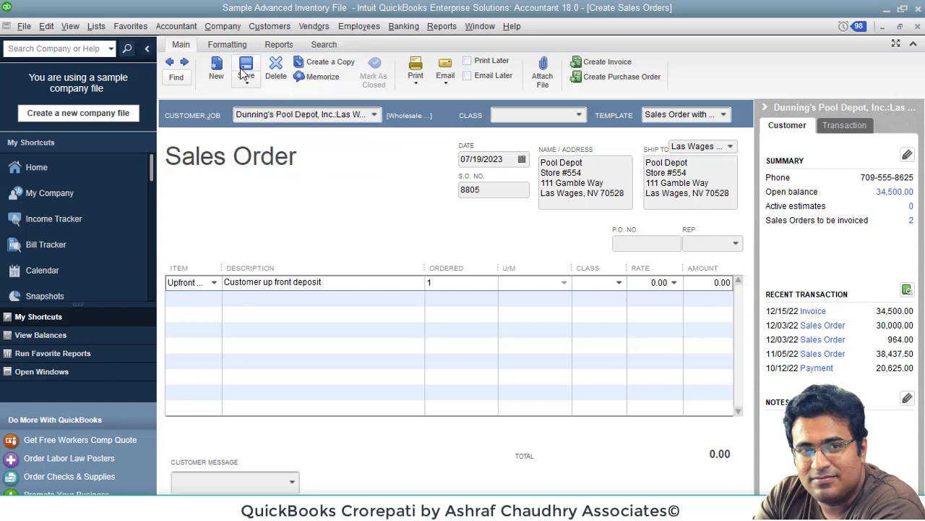
- Open the data layout customization on a copy of the Sales Order with Rep template and check its title and S.O. No. labels
left_click(233, 47)
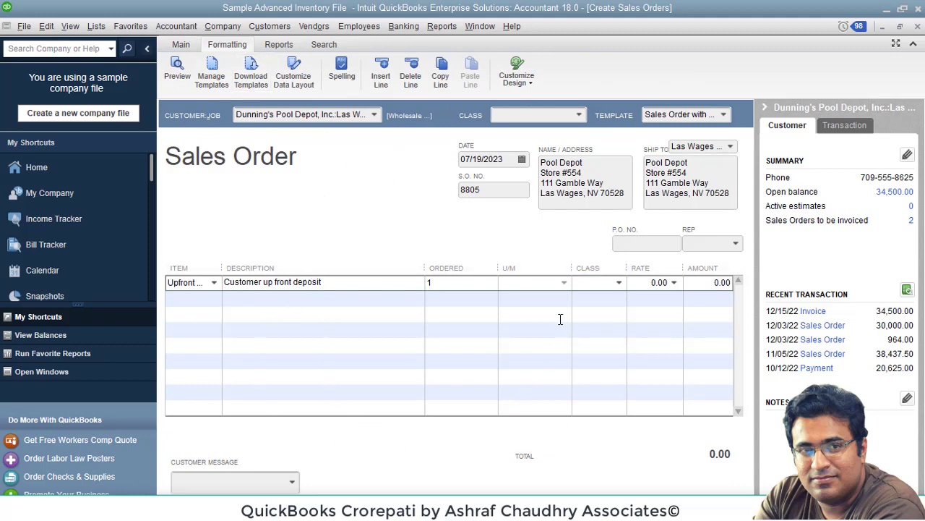
left_click(295, 78)
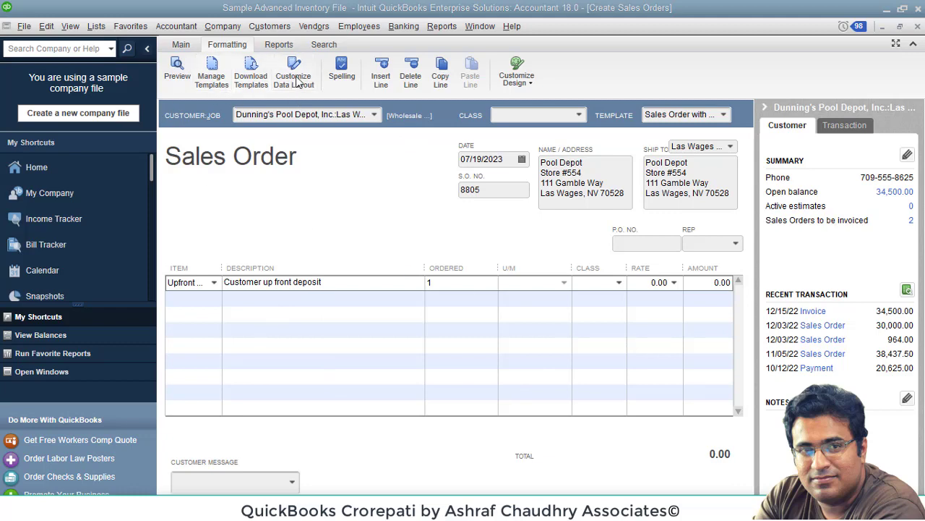
left_click(443, 245)
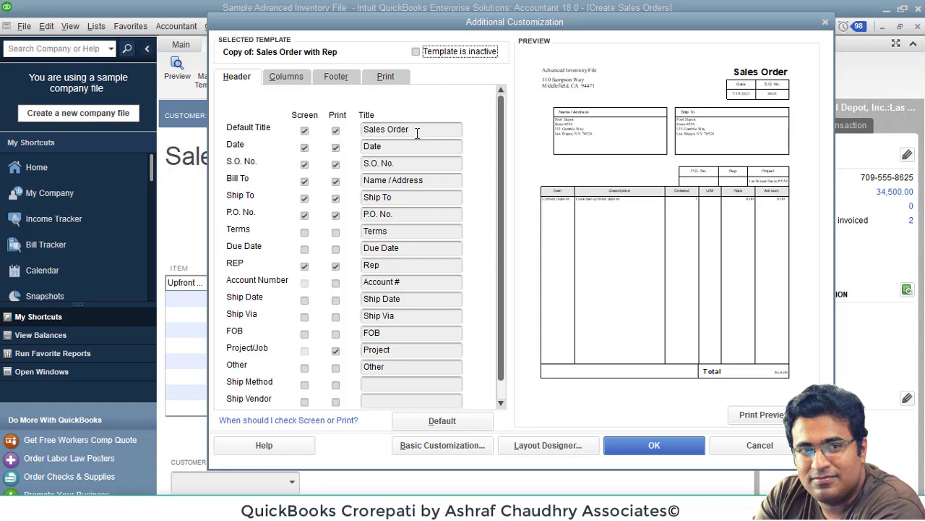
left_click_drag(417, 133, 335, 117)
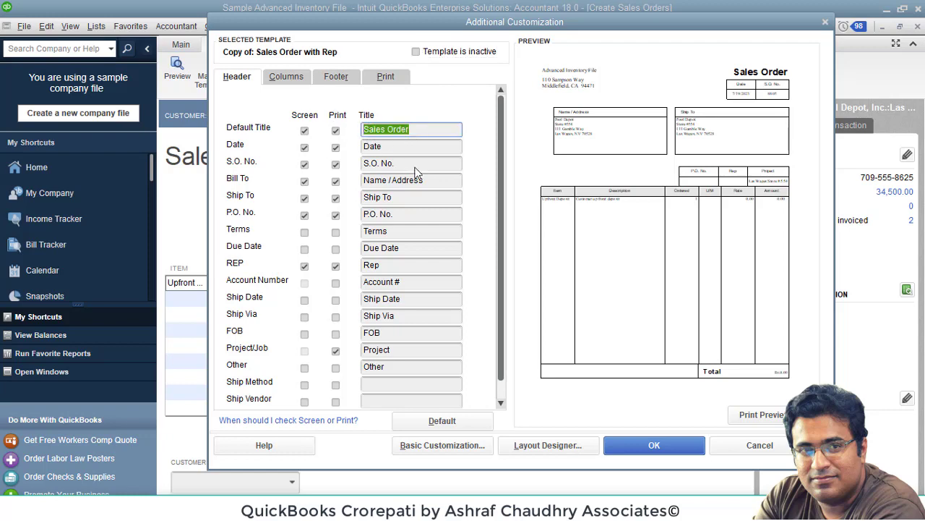
left_click_drag(411, 167, 357, 163)
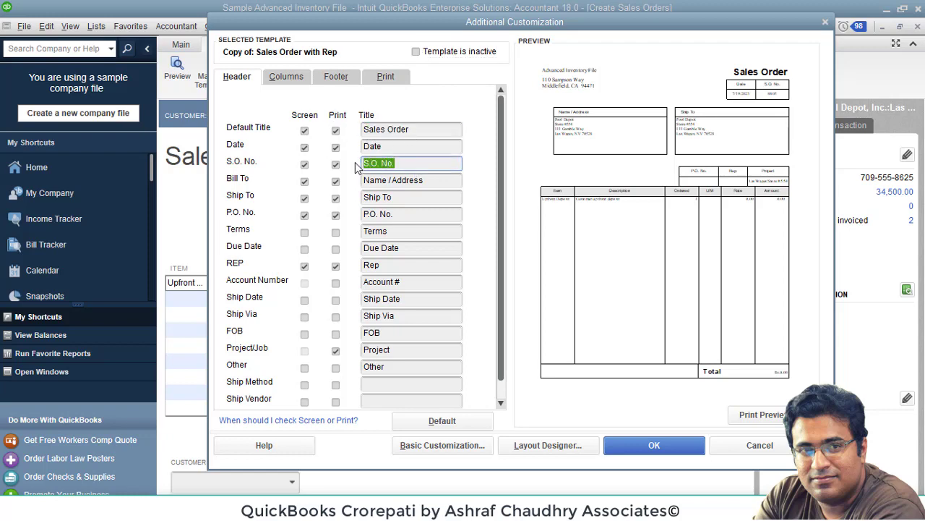
- In the template header, exclude Ship To from screen and print, include Terms on screen, and include Due Date in print
left_click(334, 200)
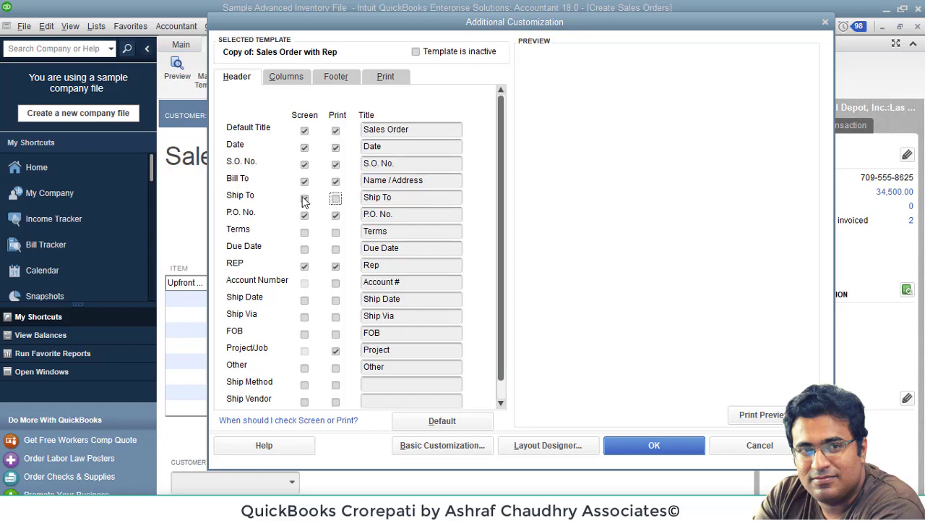
left_click(305, 198)
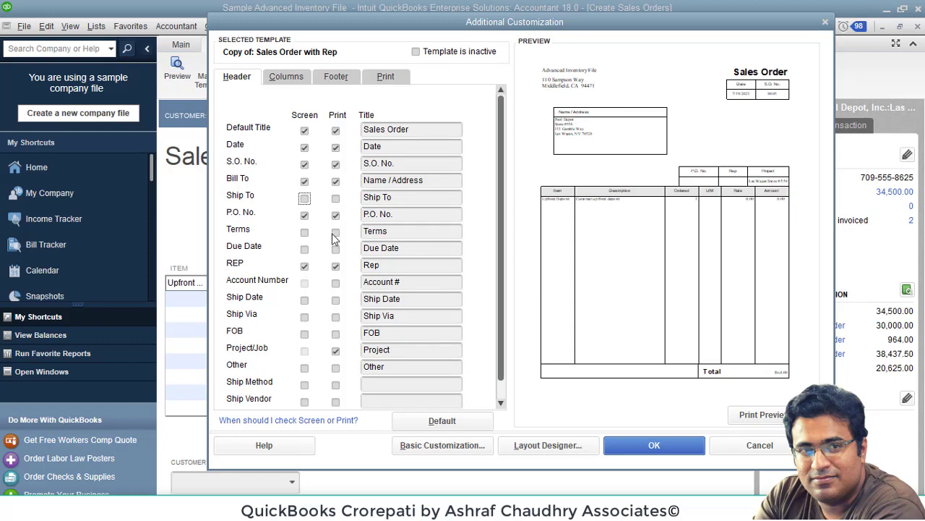
left_click(305, 232)
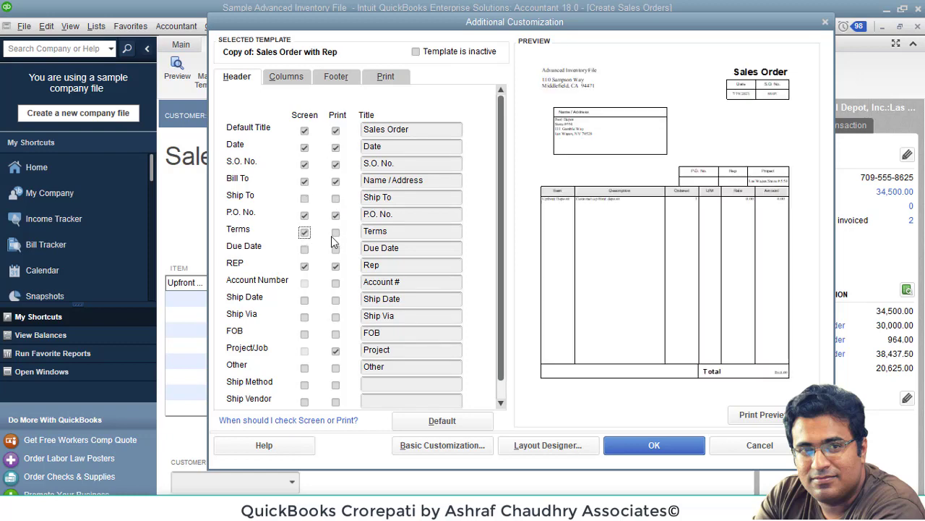
left_click(335, 249)
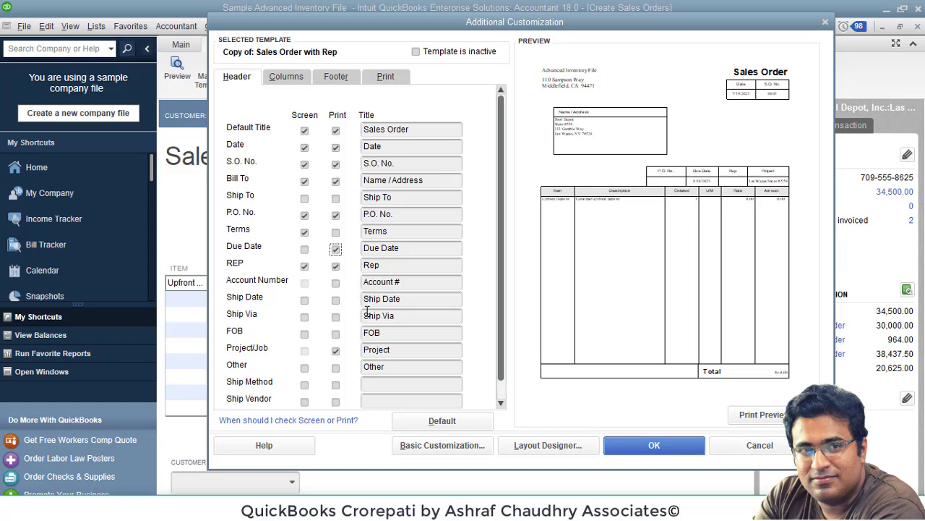
scroll(367, 311, "down", 1)
scroll(365, 312, "up", 1)
scroll(355, 211, "down", 1)
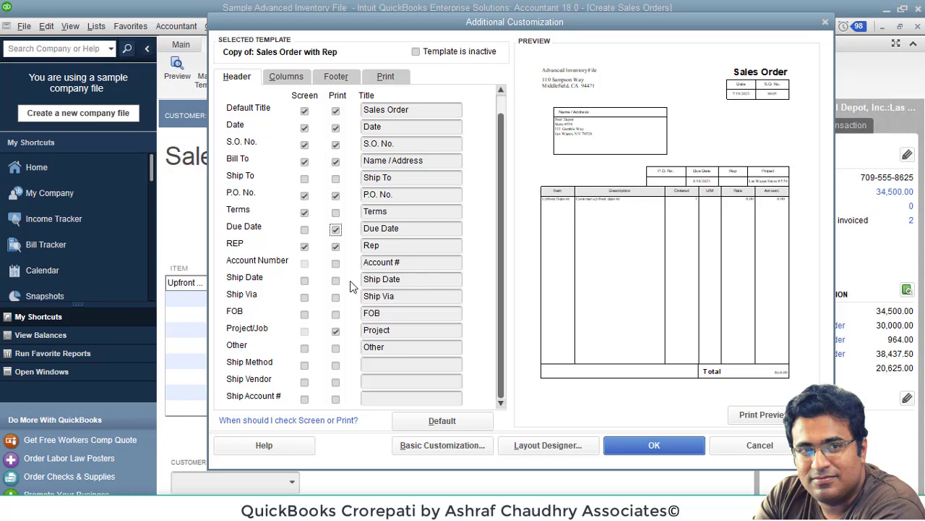
scroll(350, 286, "up", 1)
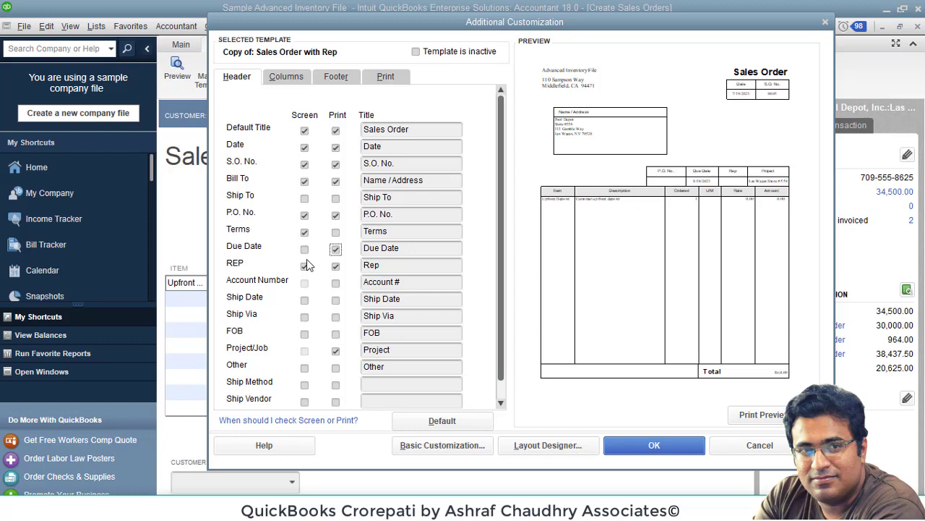
scroll(477, 242, "down", 1)
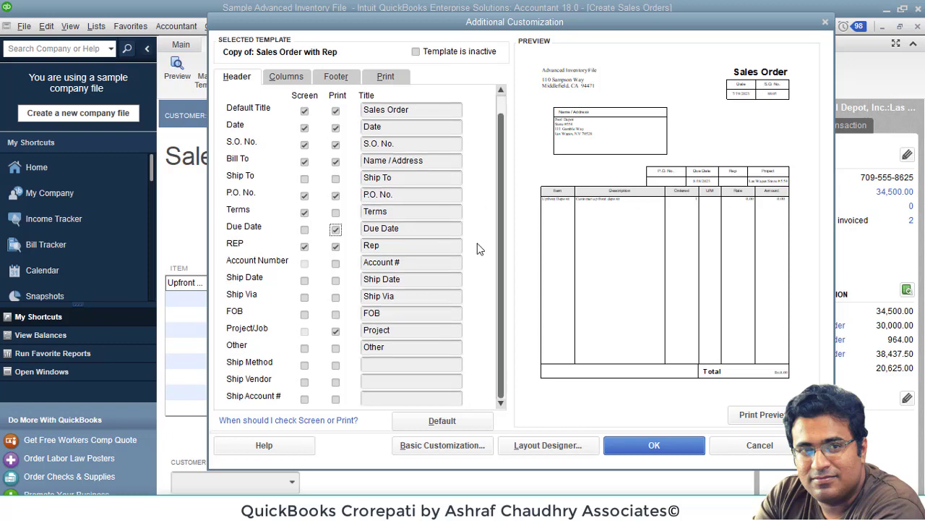
scroll(478, 243, "up", 1)
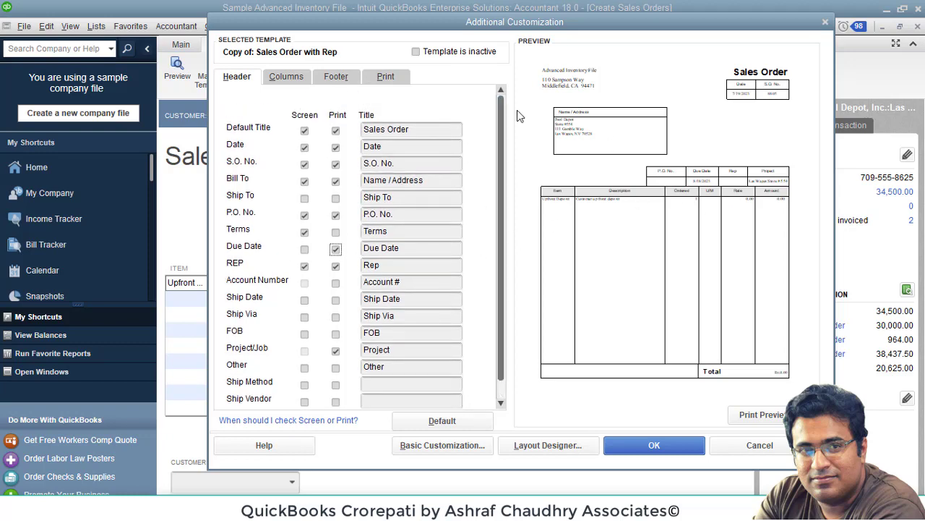
- Review the template's available column fields with their screen, print and order settings, including the Cost and Quantity column titles
left_click(297, 80)
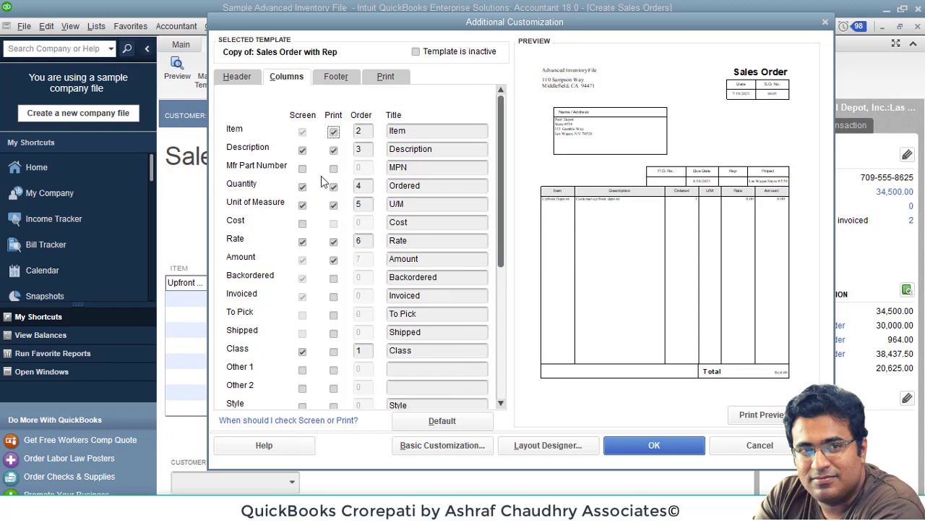
scroll(316, 293, "down", 2)
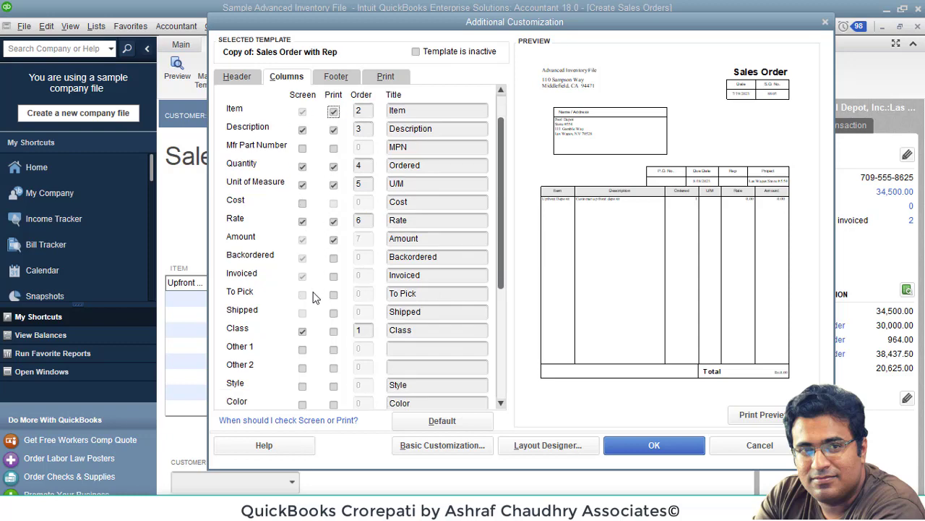
scroll(313, 297, "down", 4)
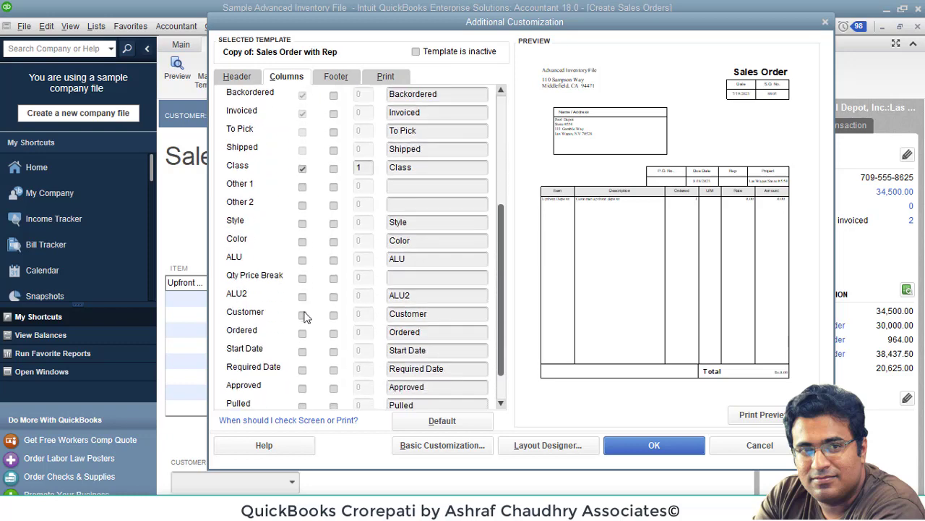
scroll(336, 322, "down", 1)
scroll(356, 272, "up", 3)
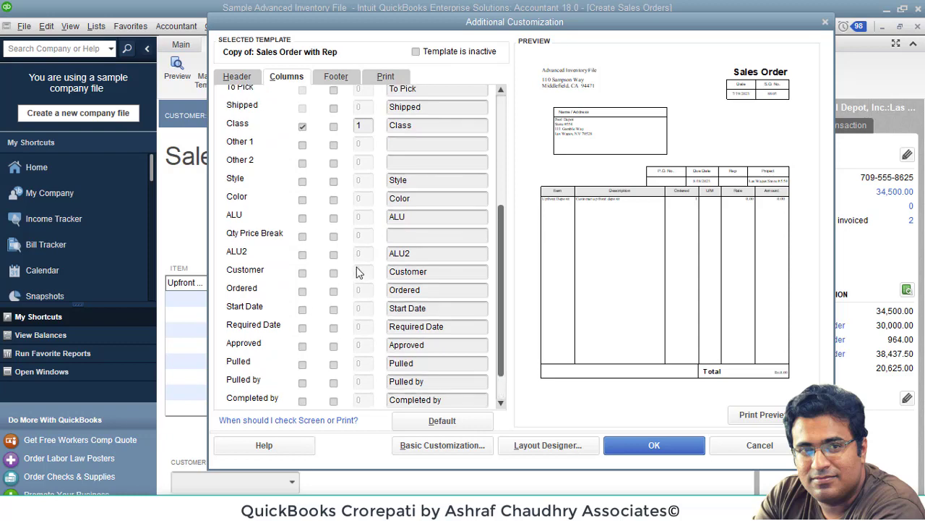
scroll(356, 272, "up", 6)
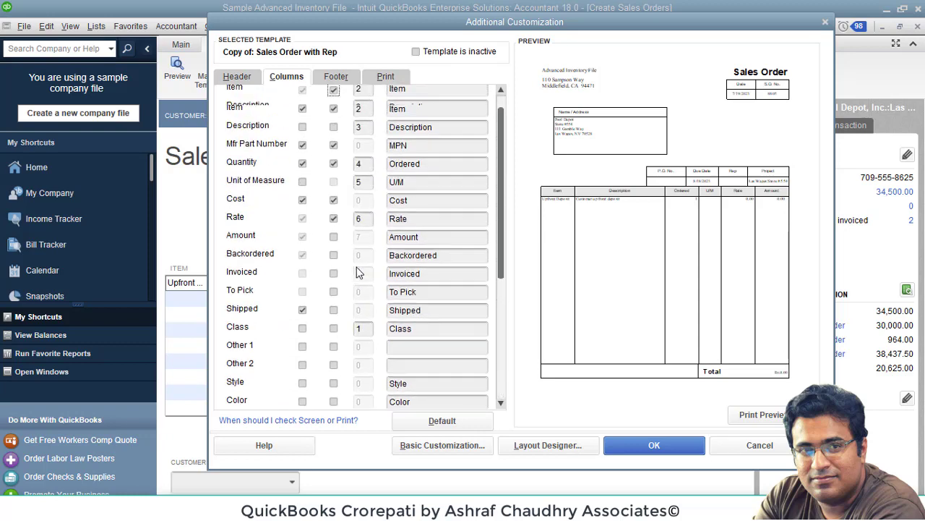
left_click(418, 224)
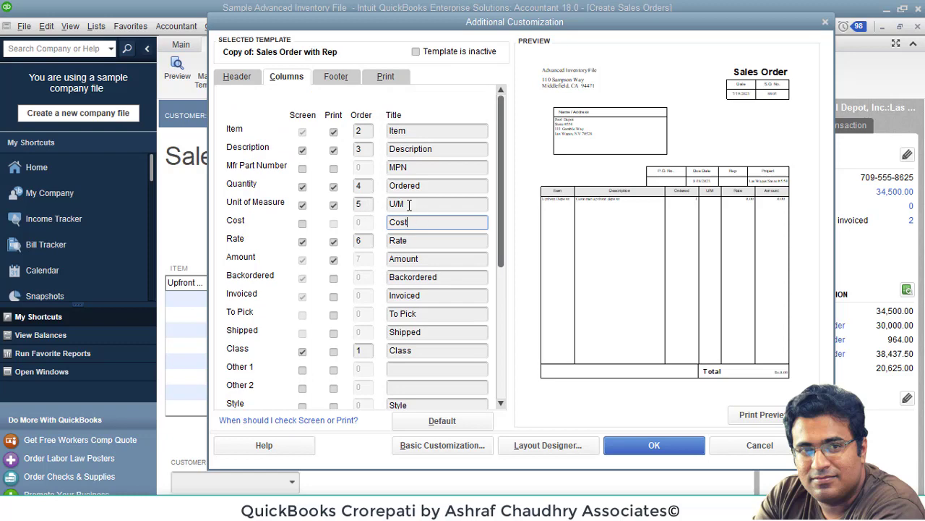
left_click(424, 186)
left_click_drag(419, 185, 388, 186)
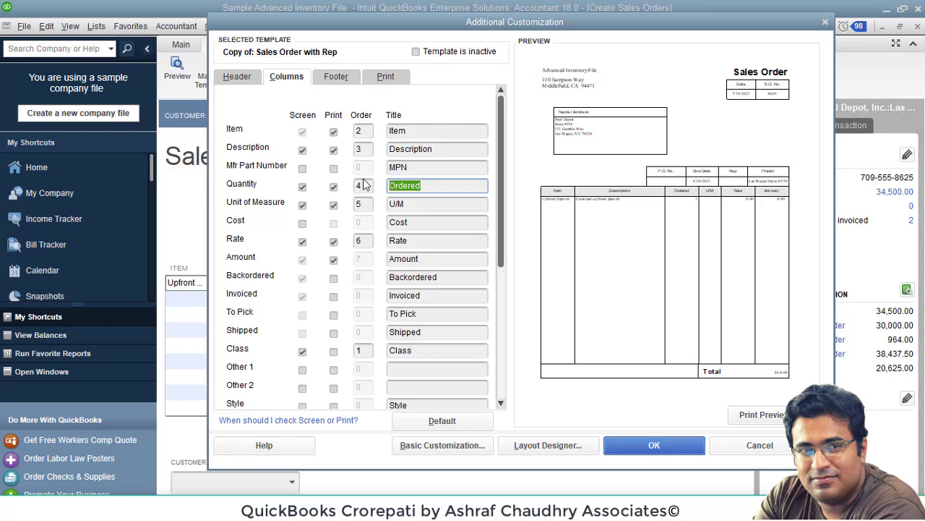
- Open the template copy in the Layout Designer and look over the sales order layout from header to line items
left_click(546, 445)
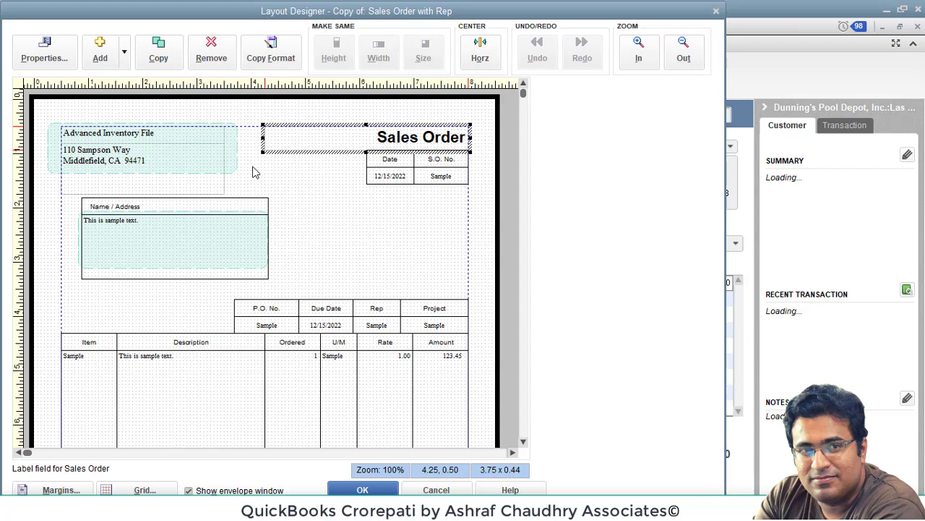
left_click(523, 441)
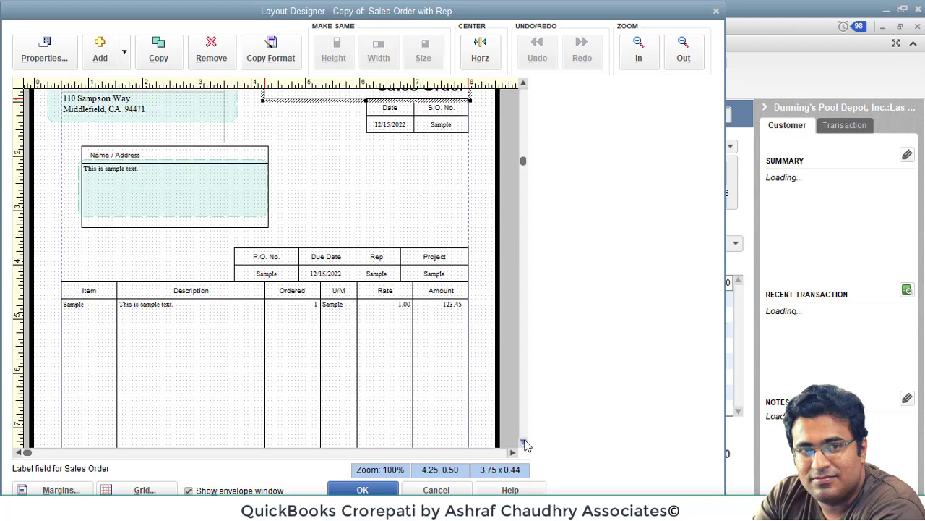
left_click(525, 442)
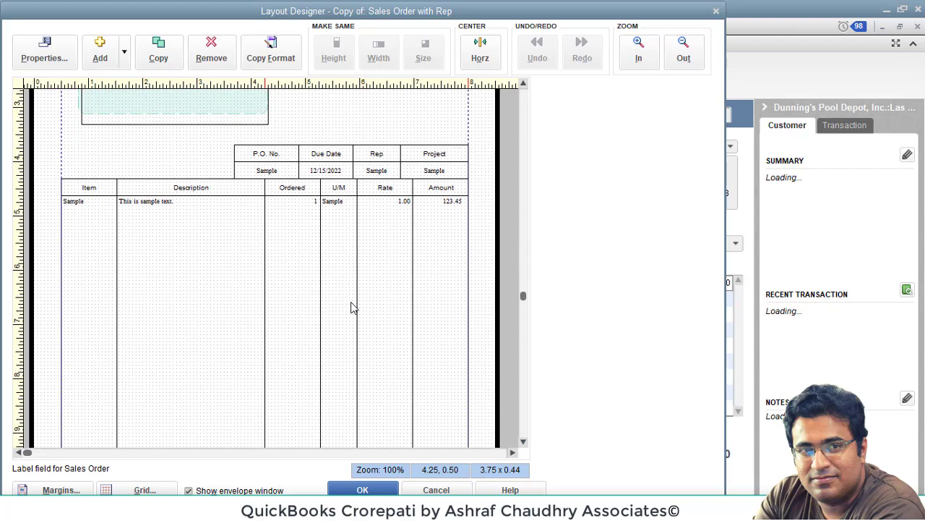
left_click_drag(524, 296, 506, 209)
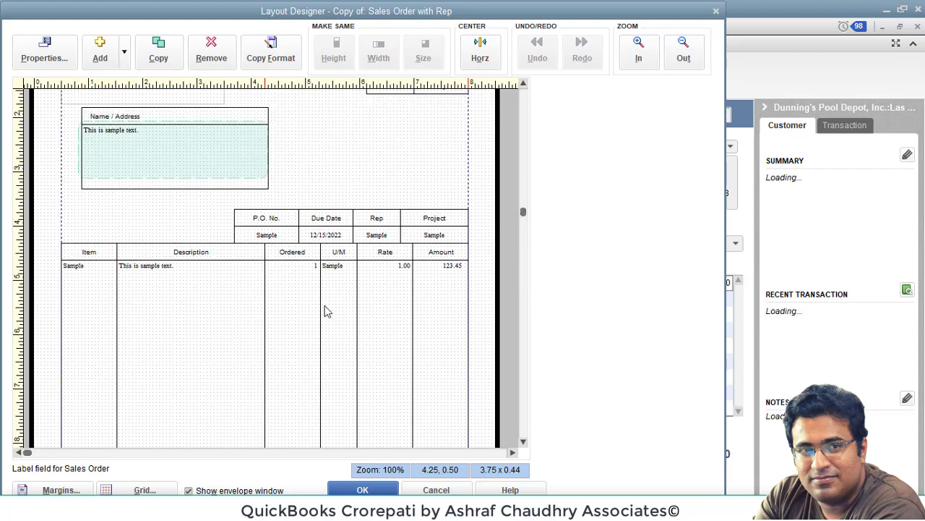
left_click_drag(523, 211, 522, 122)
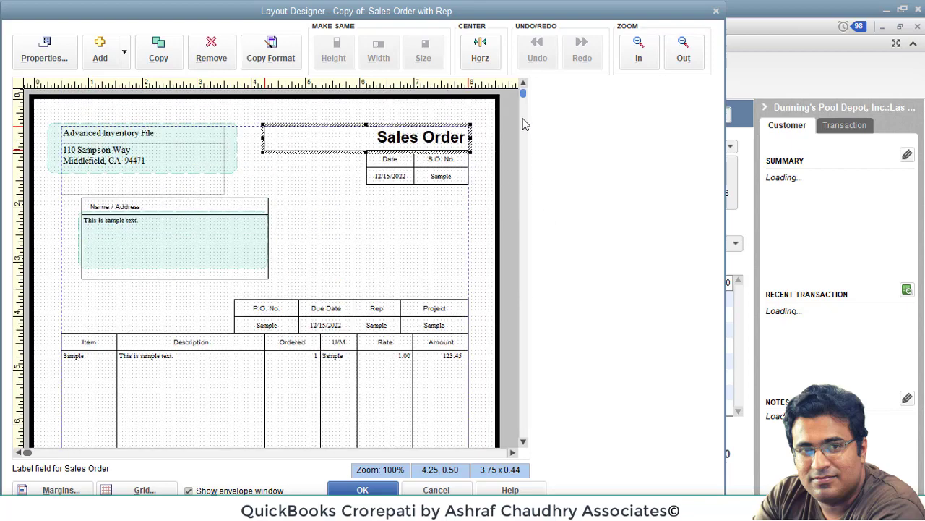
- Shift the company address field slightly to about 0.56, 0.81 and fill its background with solid blue
left_click_drag(171, 159, 179, 163)
right_click(183, 158)
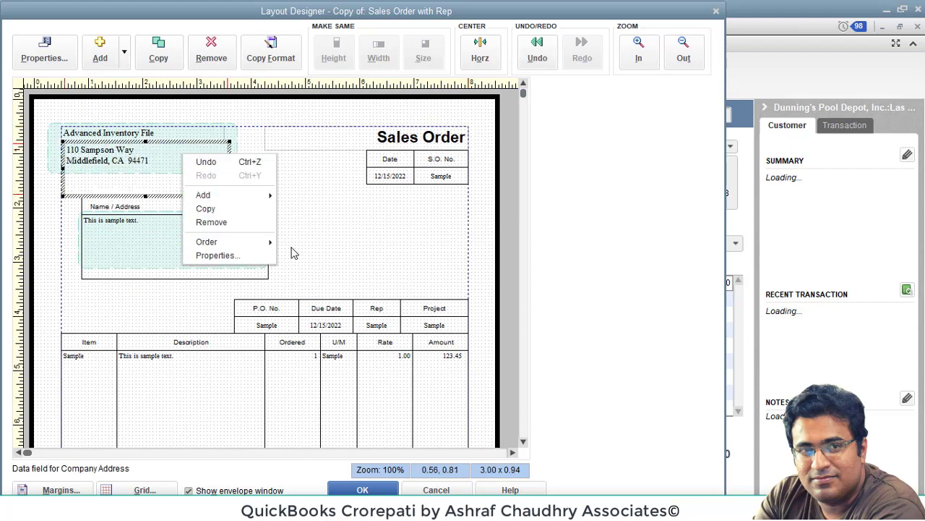
left_click(253, 257)
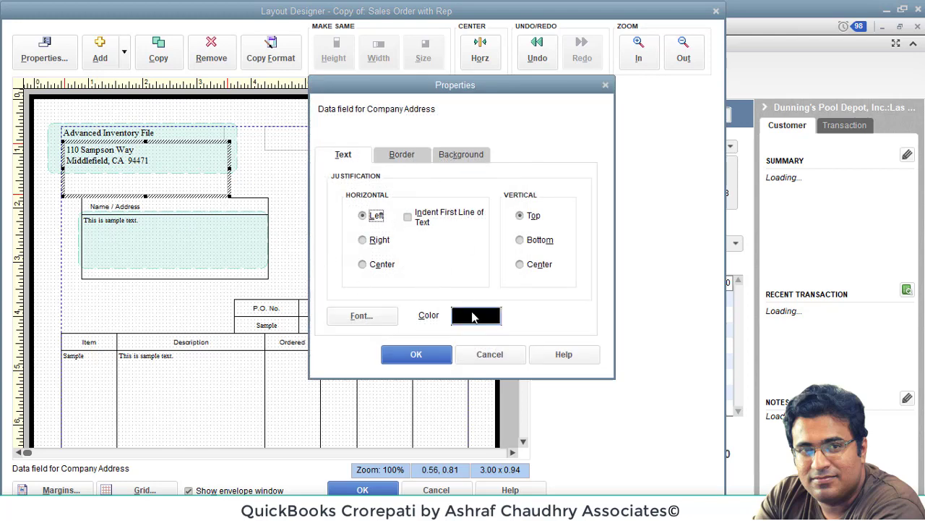
left_click(407, 157)
left_click(444, 155)
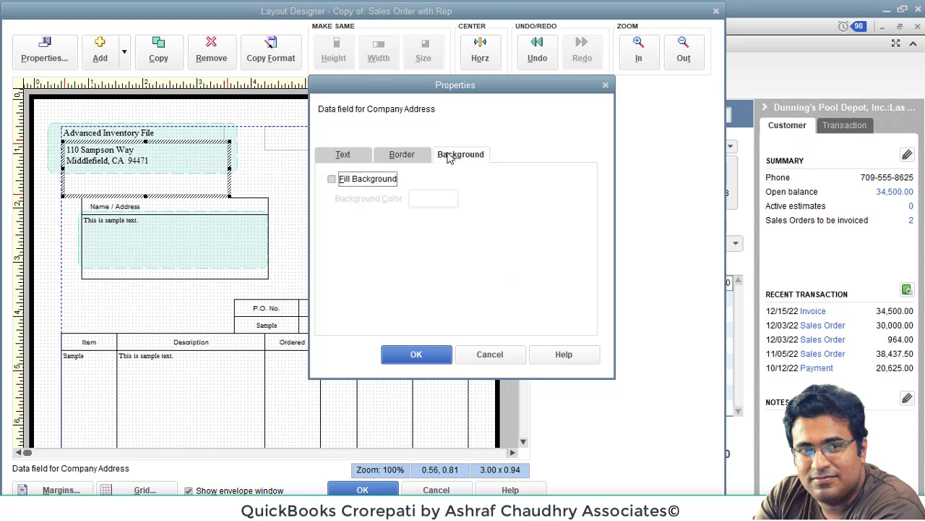
left_click(361, 179)
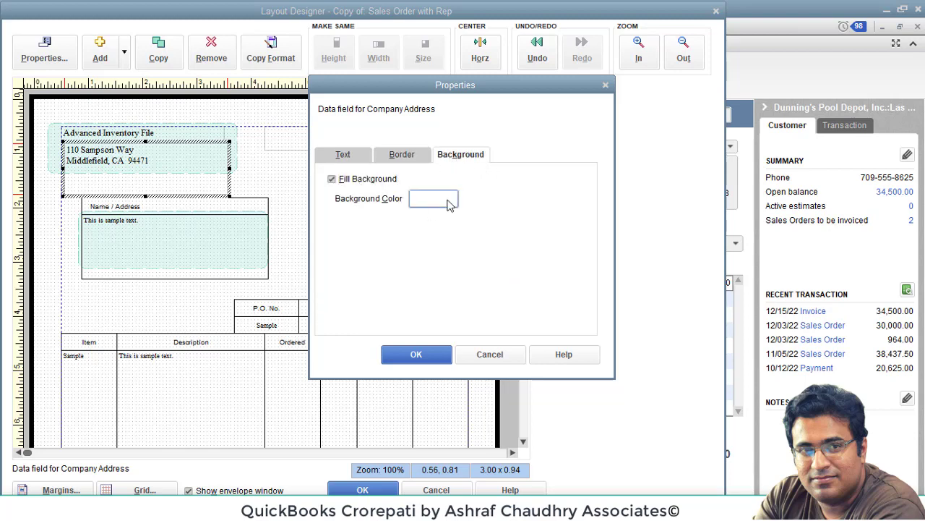
left_click(444, 200)
left_click(387, 184)
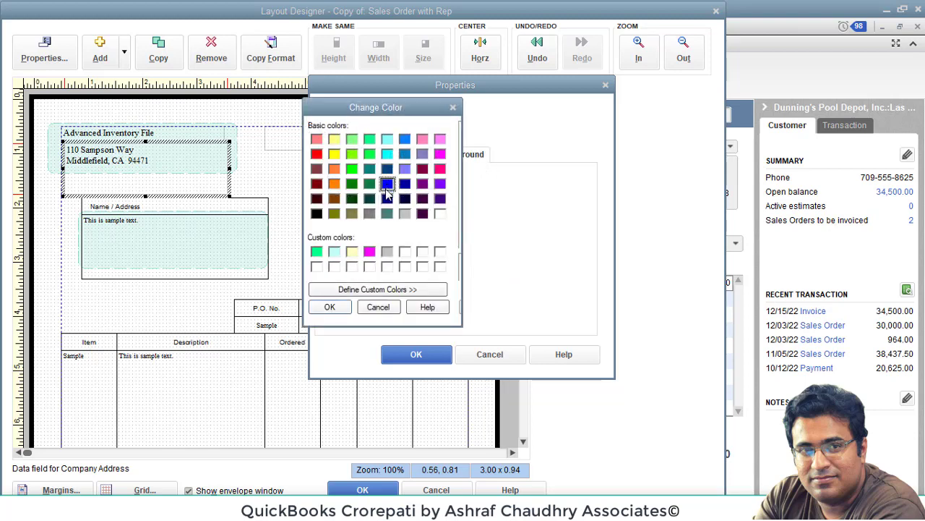
left_click(330, 306)
left_click(415, 353)
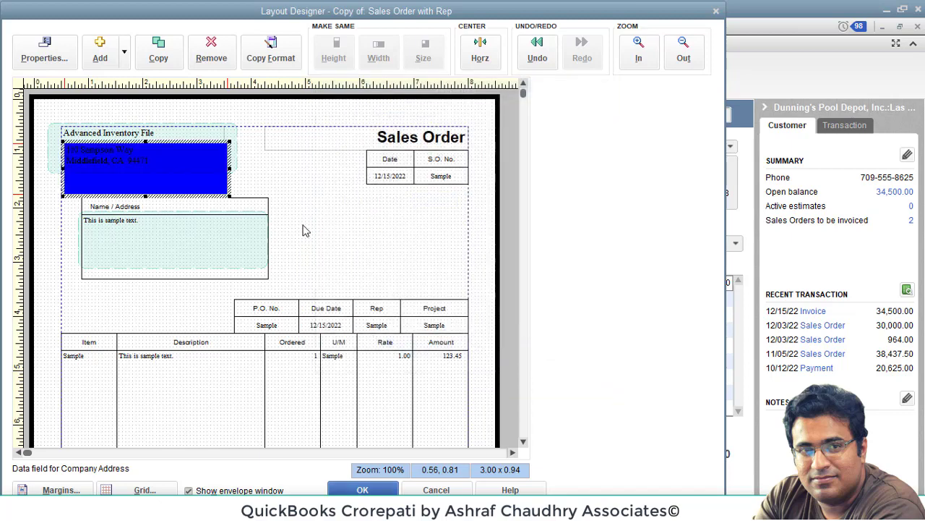
- Accept the sales order layout changes in the Layout Designer and close the template's additional customization
left_click(259, 196)
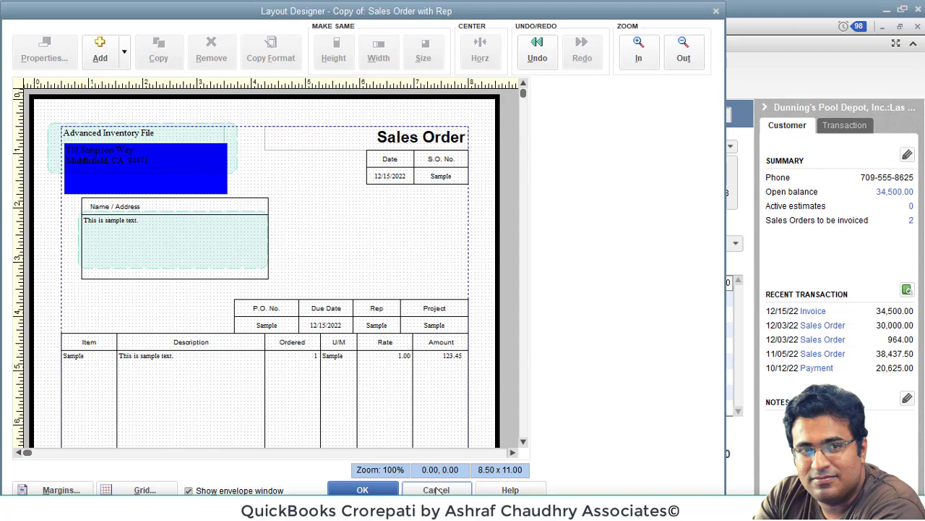
left_click(363, 489)
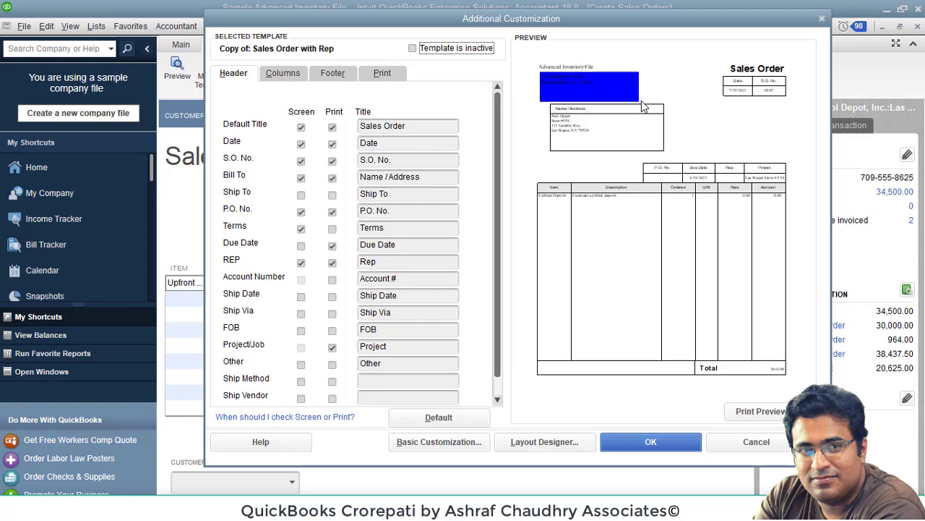
left_click(825, 19)
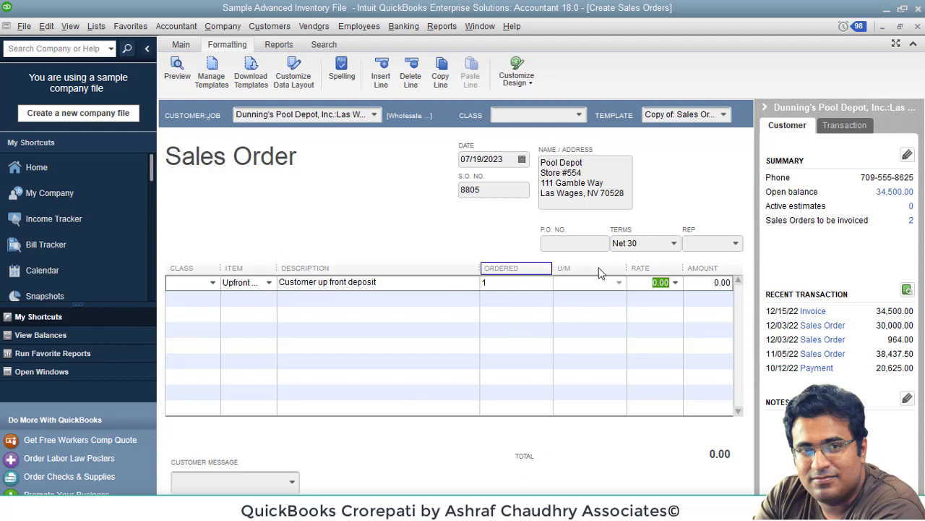
- Set the rate of the sales order's upfront deposit line to 900
type("300")
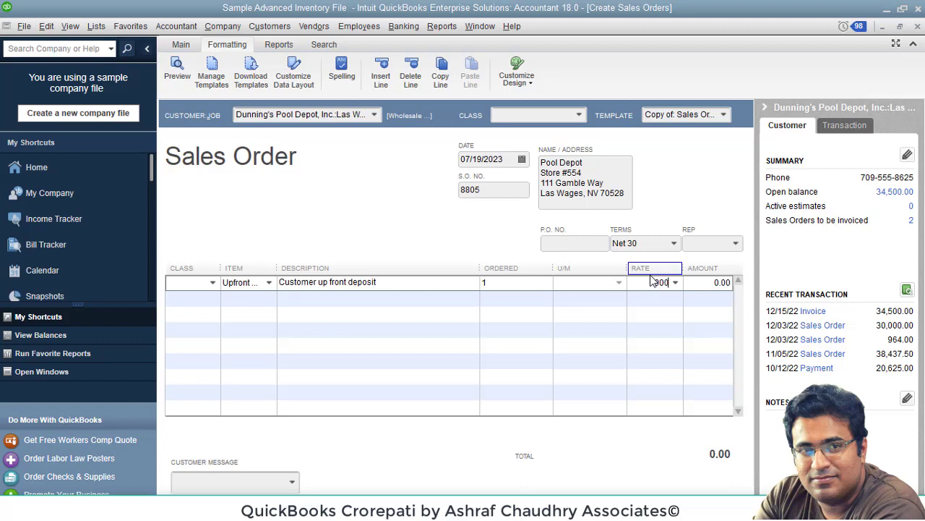
key("Tab")
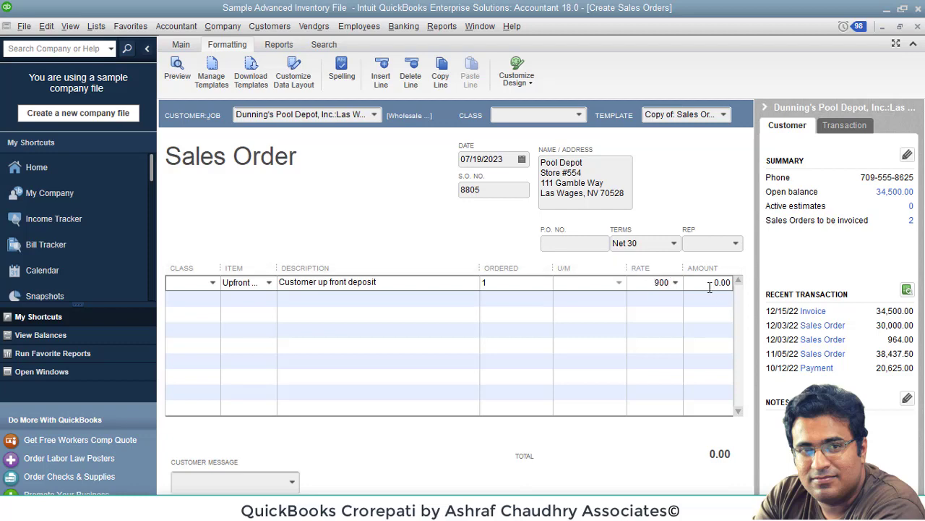
left_click(536, 252)
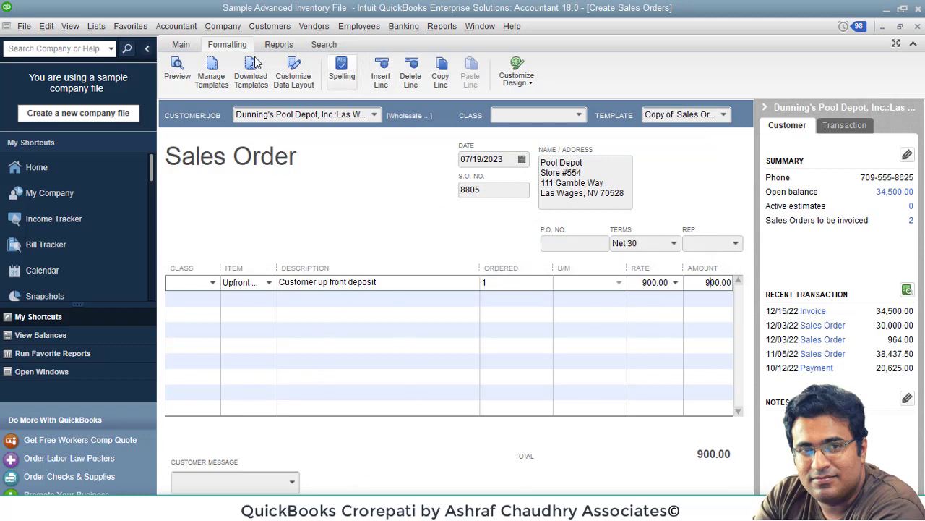
- Look through the classes available for the sales order
left_click(181, 45)
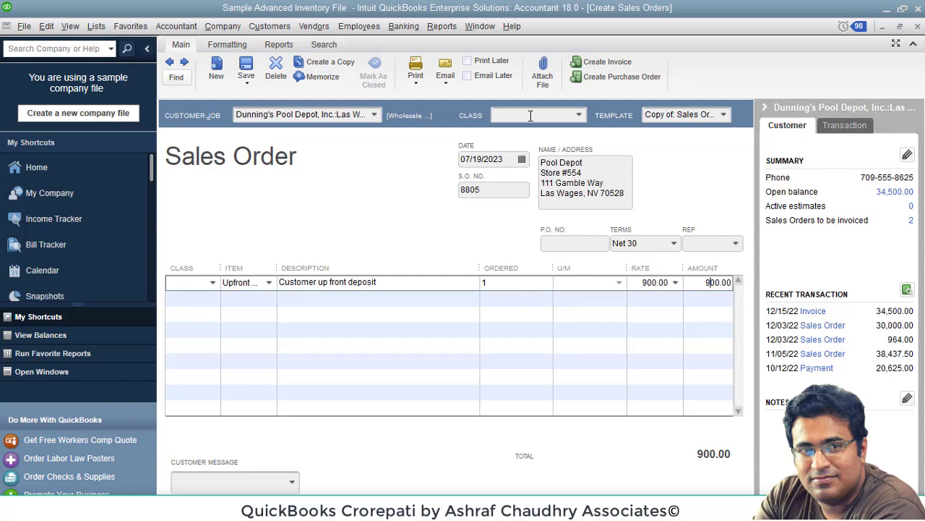
left_click(580, 116)
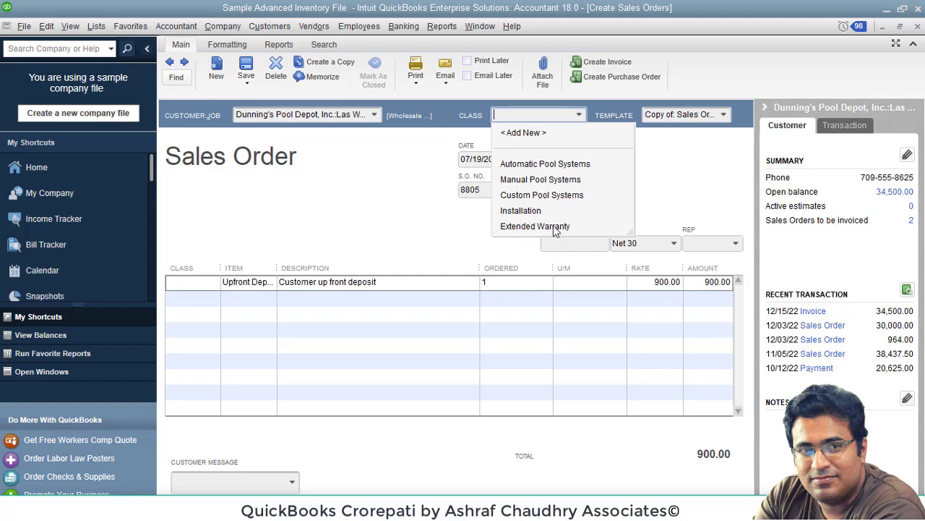
left_click(398, 198)
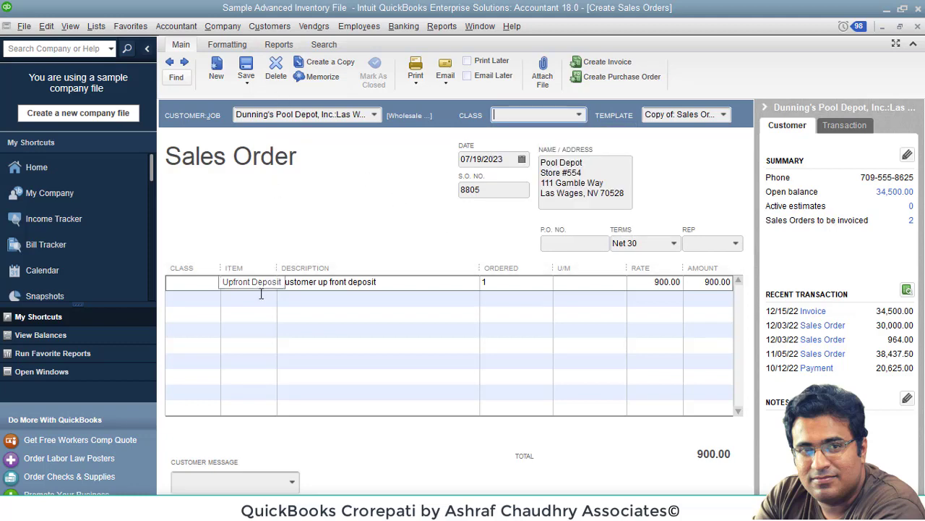
left_click(579, 116)
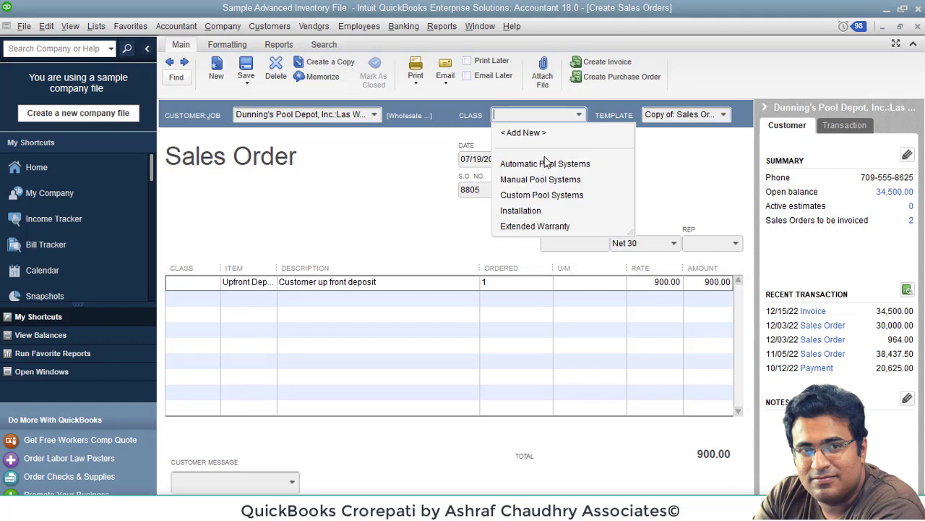
left_click(300, 213)
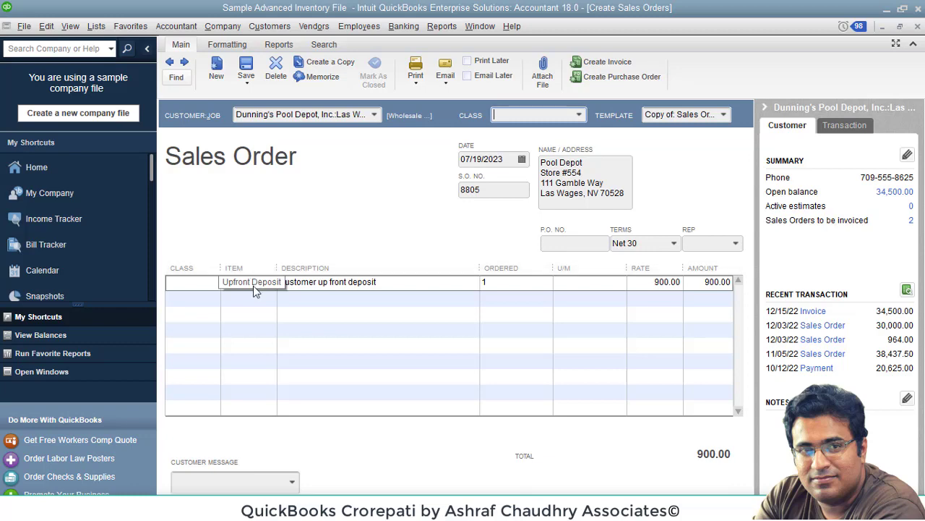
- Assign the Manual Pool Systems class to the sales order and close the order without recording it
left_click(579, 115)
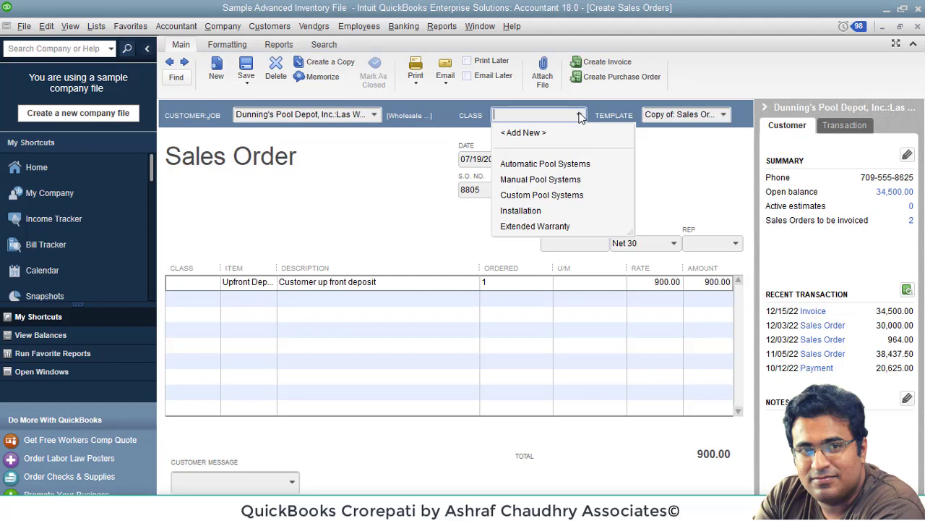
left_click(553, 179)
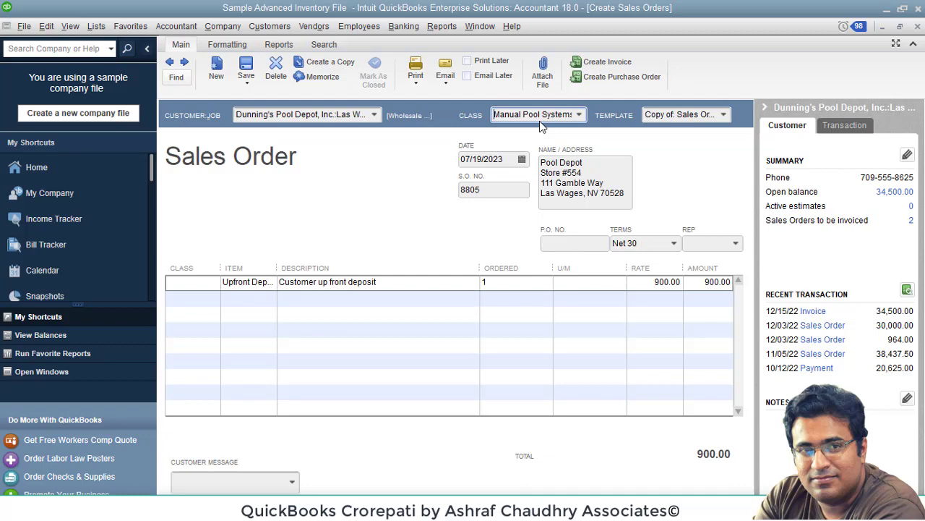
left_click(918, 26)
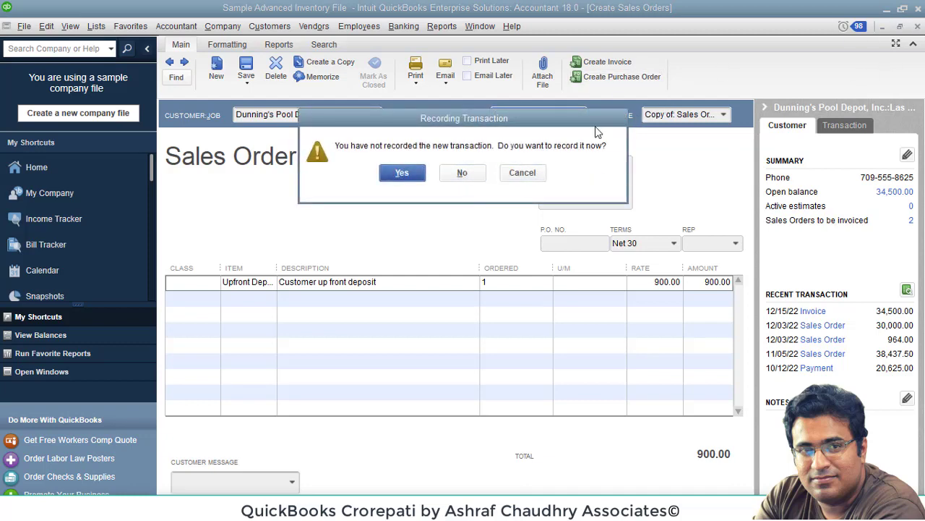
left_click(462, 173)
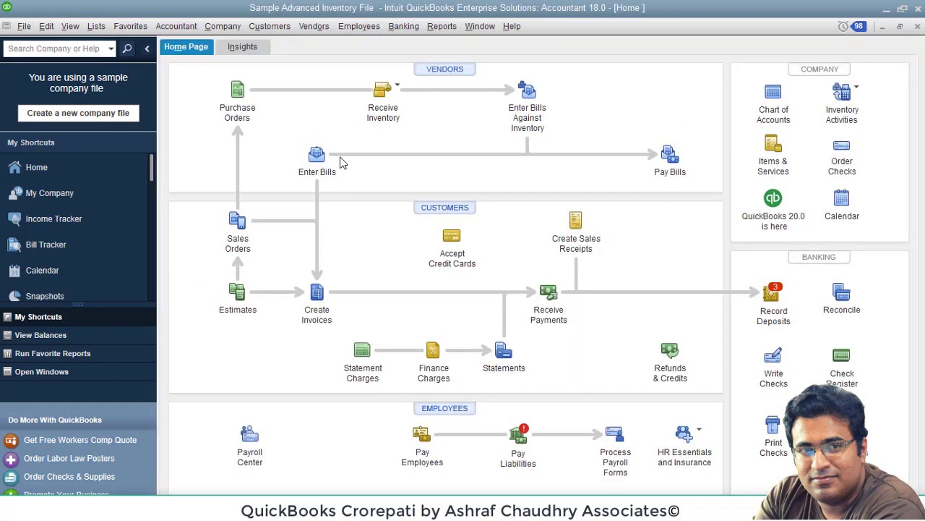
- Open a new vendor bill and look through the class choices on its first item line
left_click(318, 155)
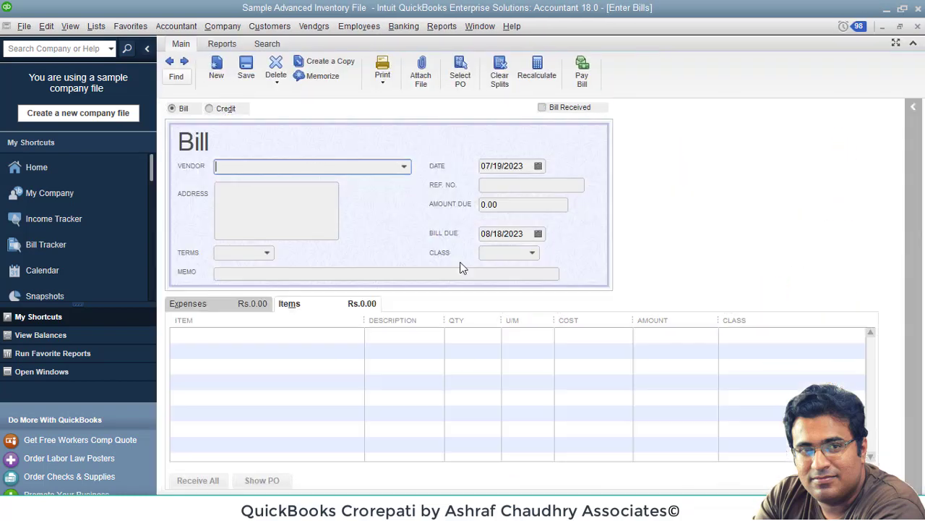
left_click(773, 342)
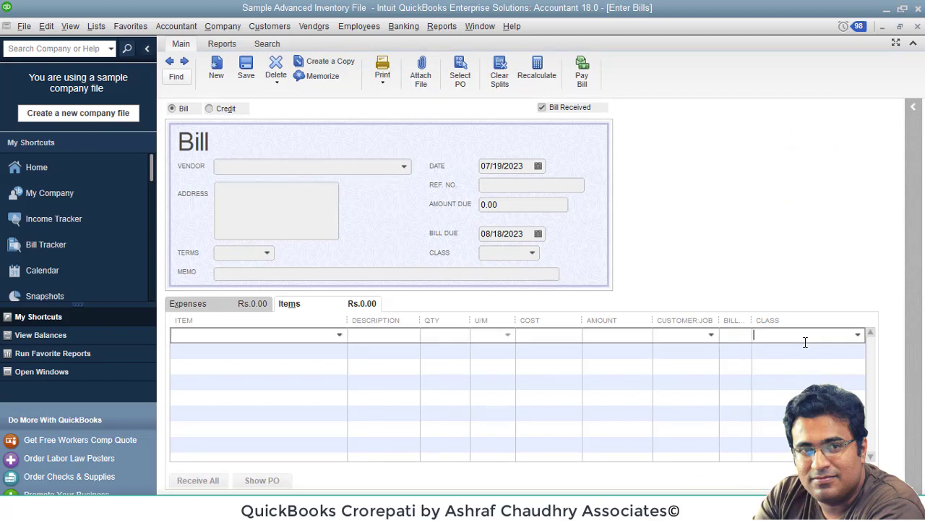
left_click(857, 337)
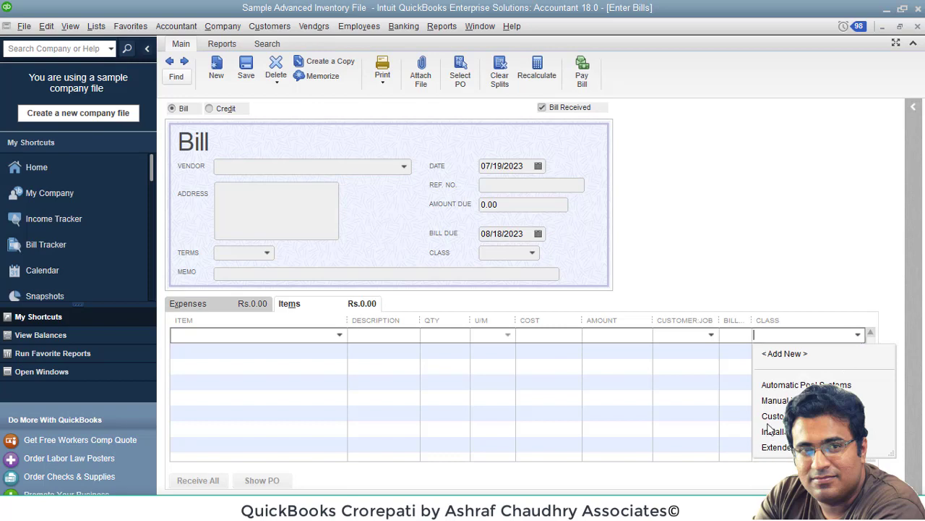
left_click(376, 337)
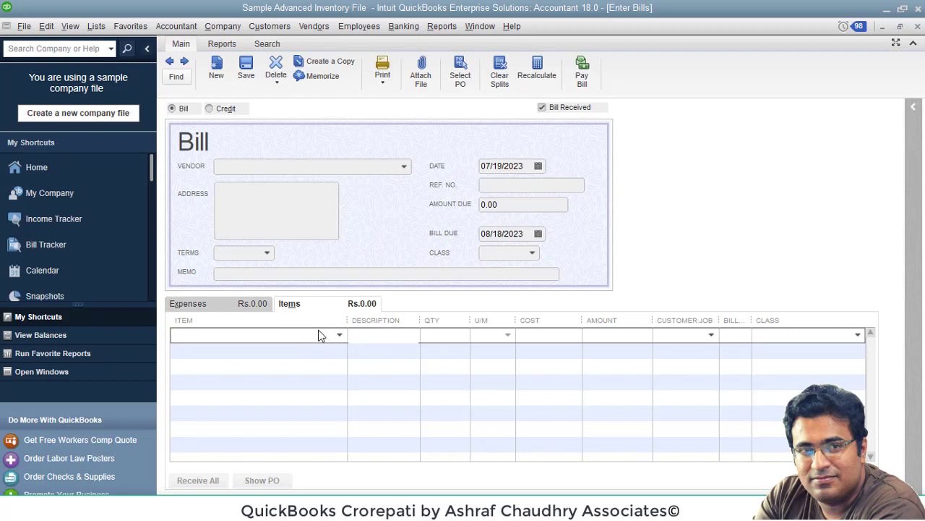
left_click(858, 335)
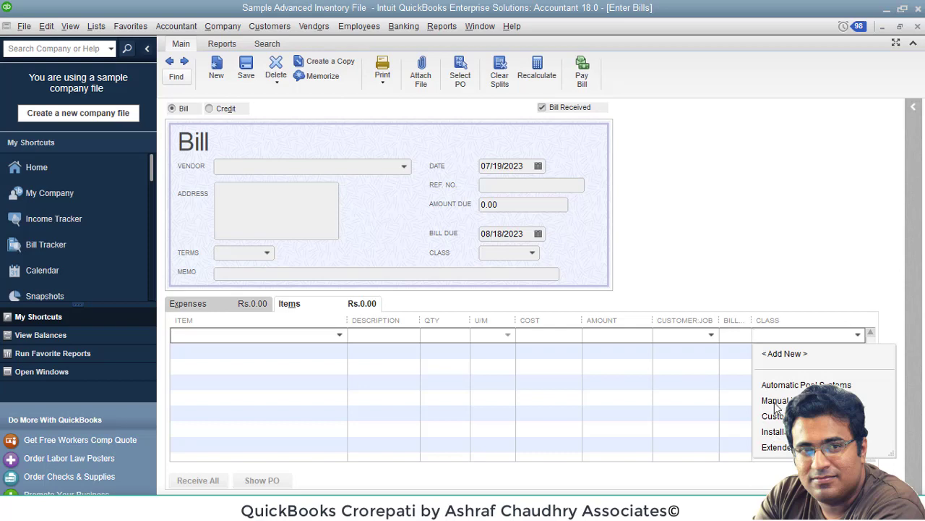
left_click(716, 401)
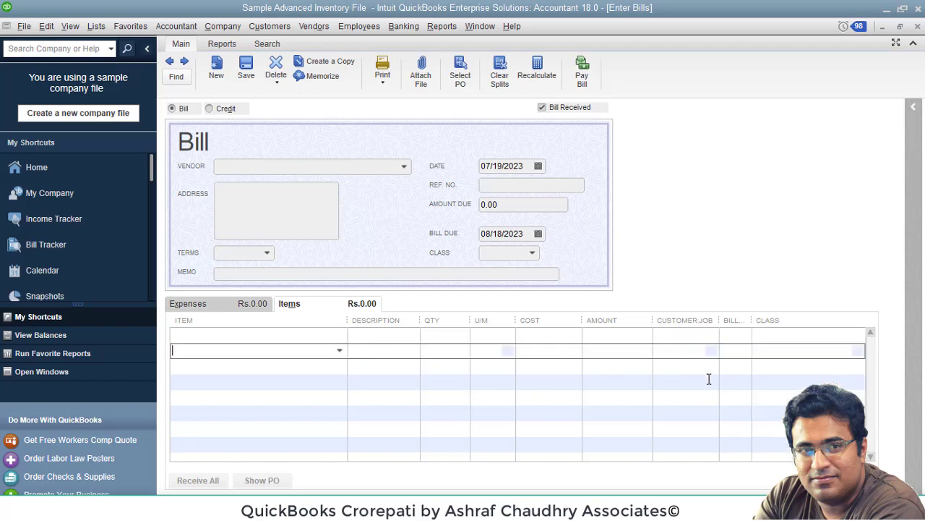
- Look through the customer:job choices on the bill's item line and close the bill
left_click(710, 335)
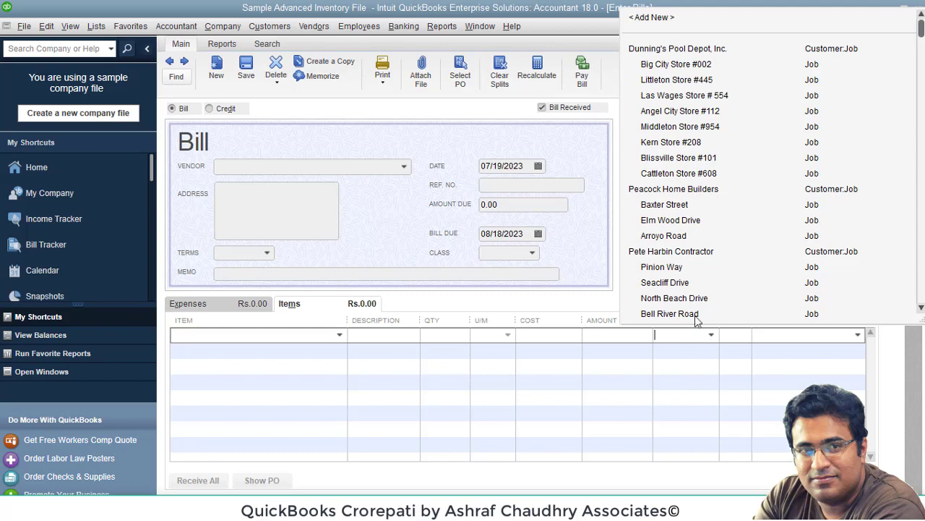
left_click(692, 353)
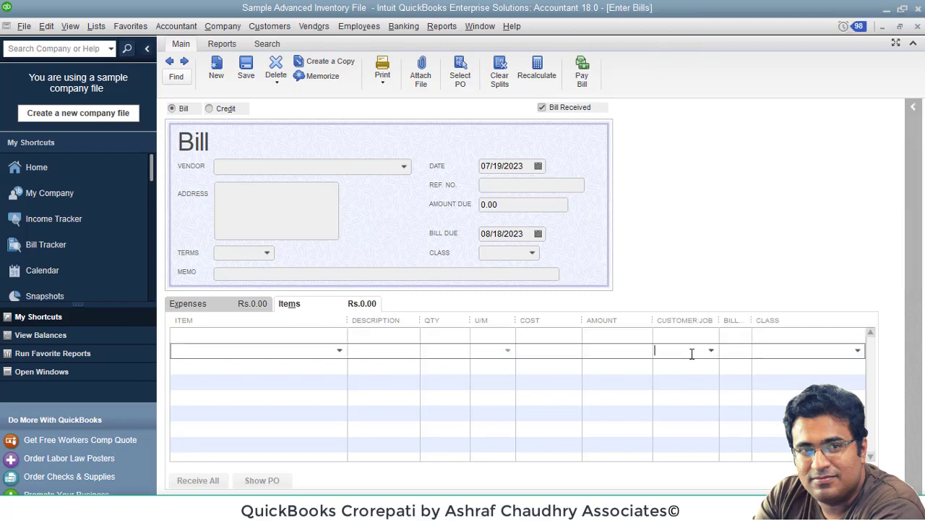
left_click(814, 337)
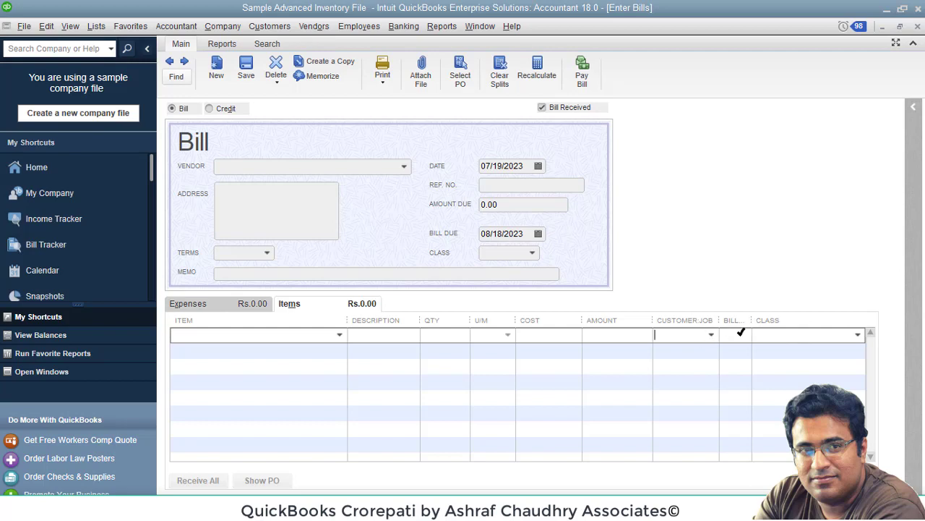
left_click(901, 27)
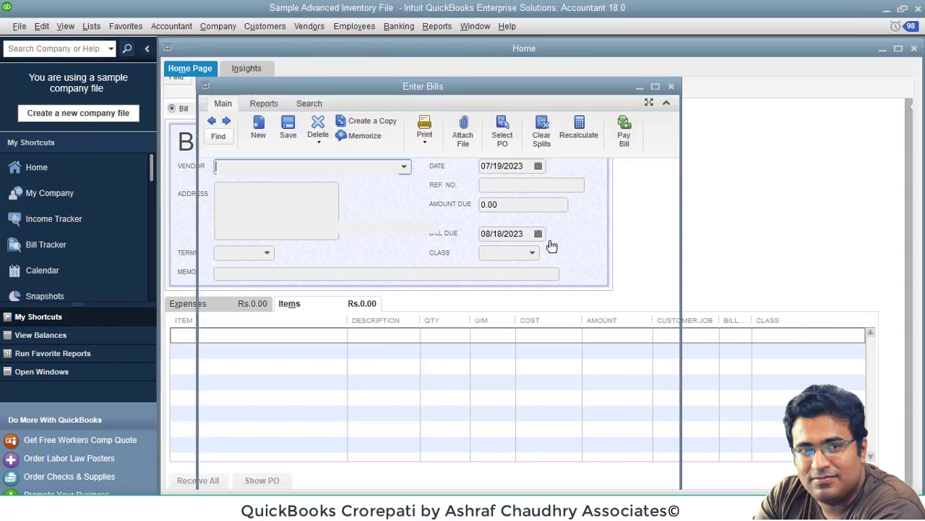
left_click(403, 314)
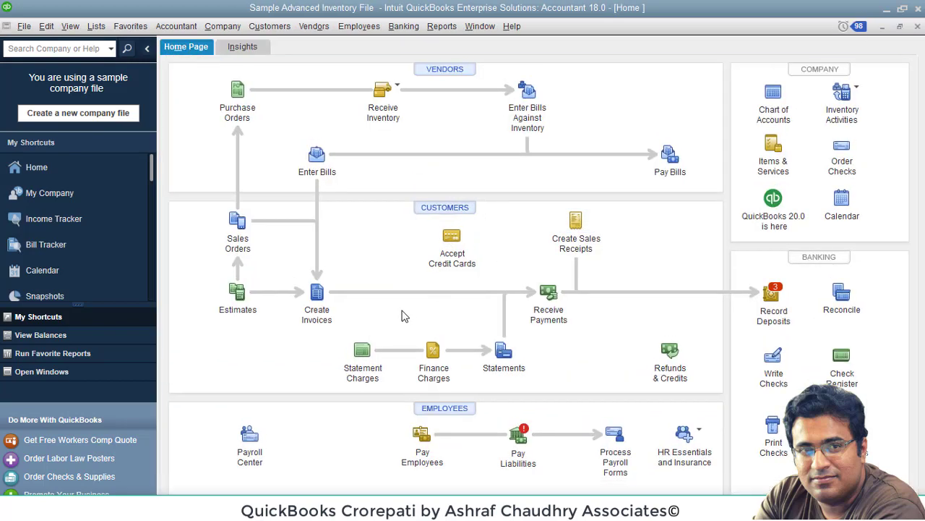
- Start a new sales order with rep EW for the Kern Store #208 job of Dunning's Pool Depot, Inc
left_click(237, 224)
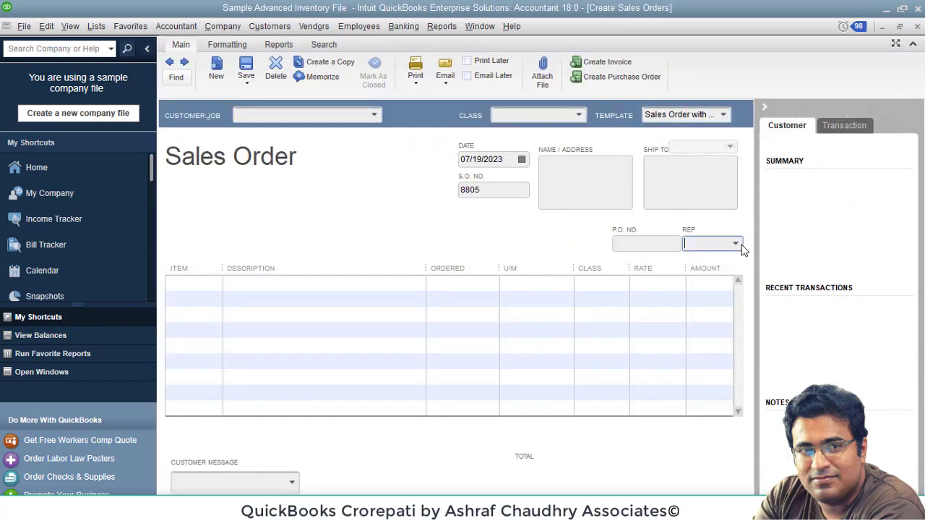
left_click(736, 244)
left_click(737, 307)
left_click(354, 117)
left_click(374, 117)
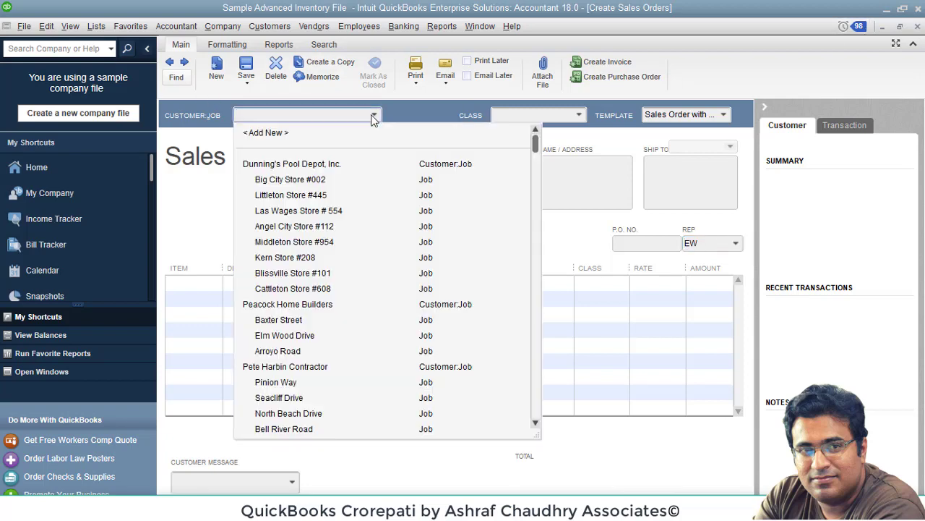
left_click(303, 256)
- Enter Installation Repair on the first line of the sales order and replace it with the Anchor-12x1 item
left_click(173, 287)
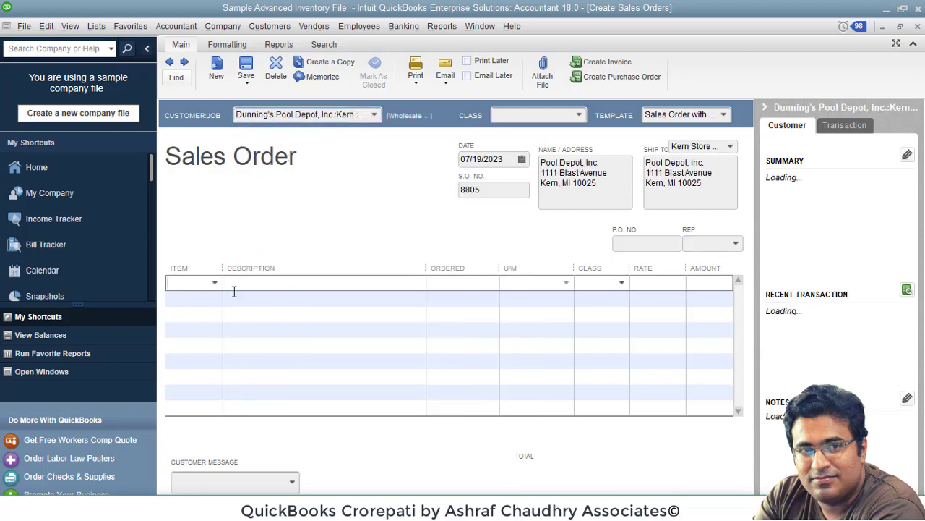
left_click(215, 283)
left_click(222, 365)
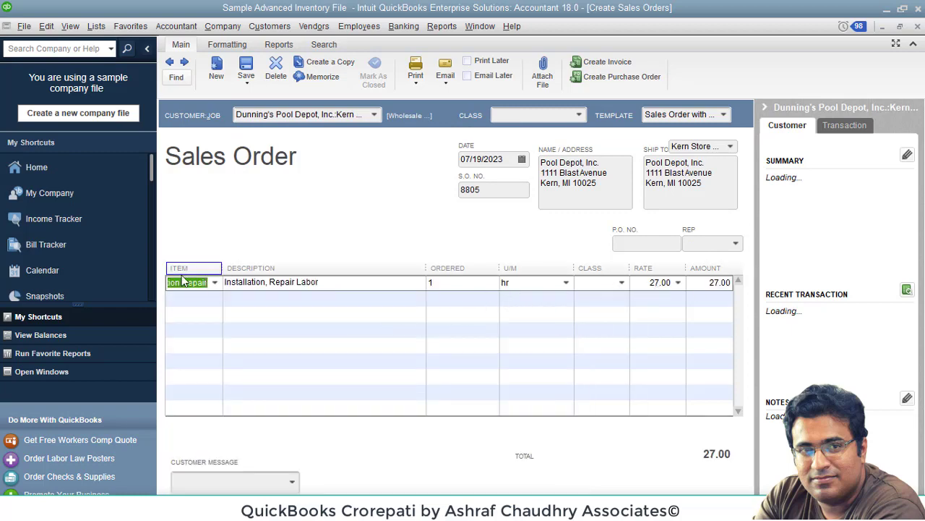
left_click(215, 282)
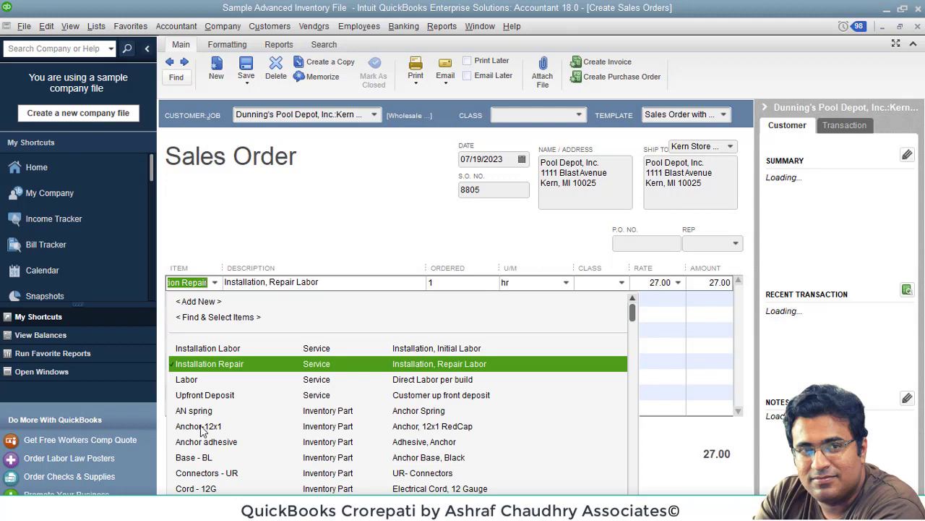
left_click(202, 426)
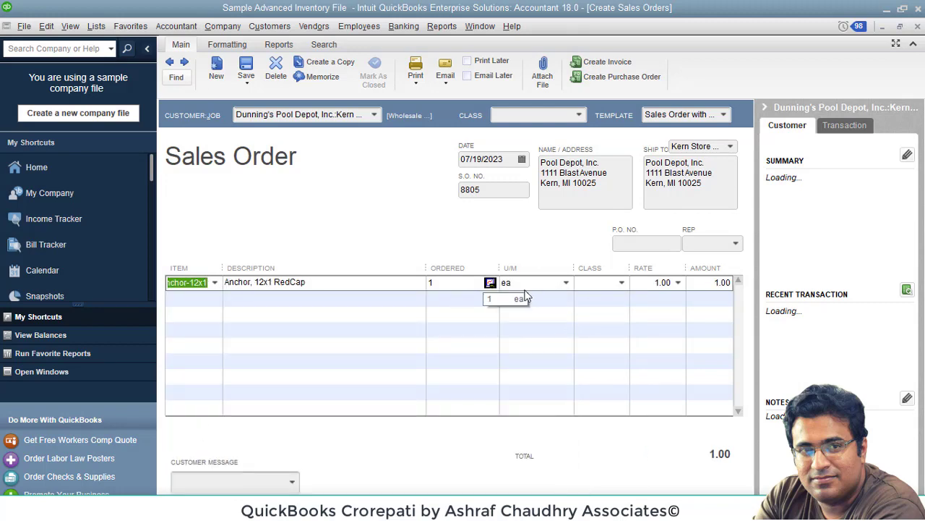
- Set the Anchor-12x1 line's rate to 100 and the sales order's rep to DR
left_click(655, 282)
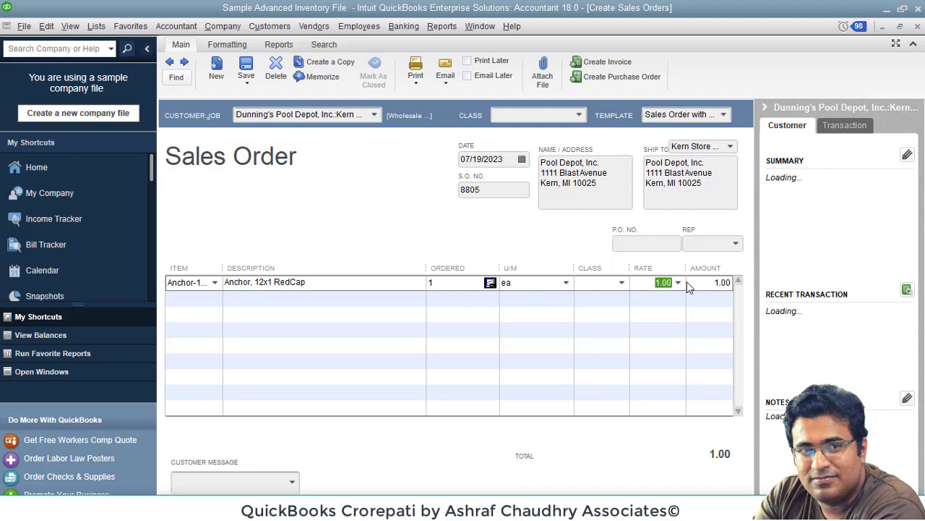
type("100")
left_click(710, 288)
left_click(712, 312)
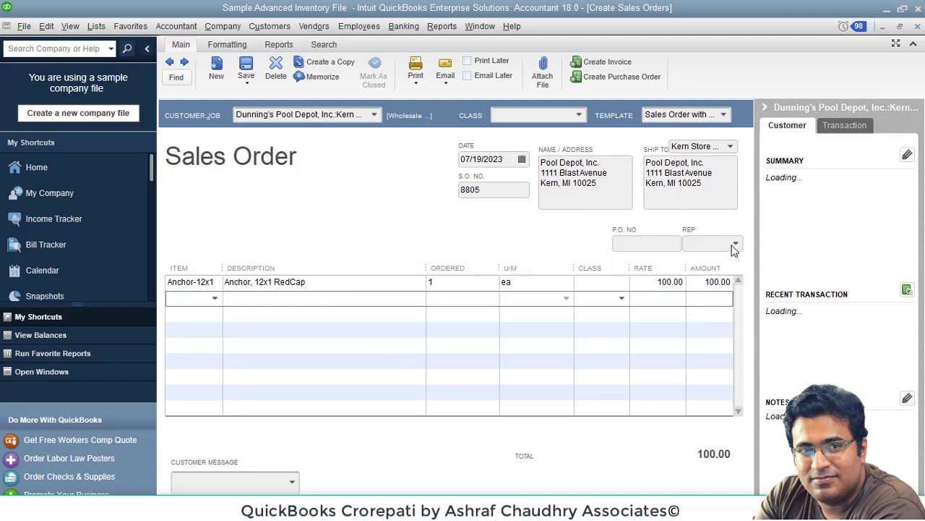
left_click(735, 243)
left_click(723, 295)
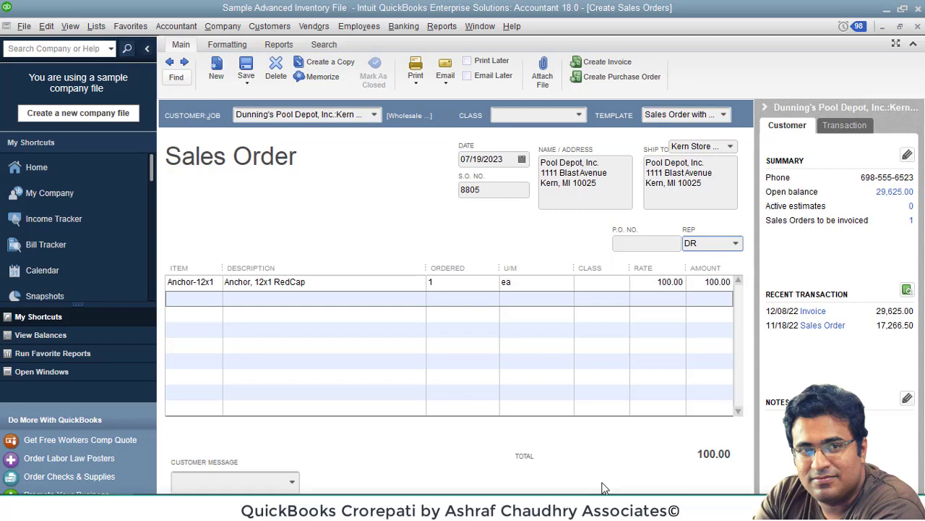
- Save the sales order, accepting its future date and making the rep change permanent for the Kern Store #208 job
key("ctrl+s")
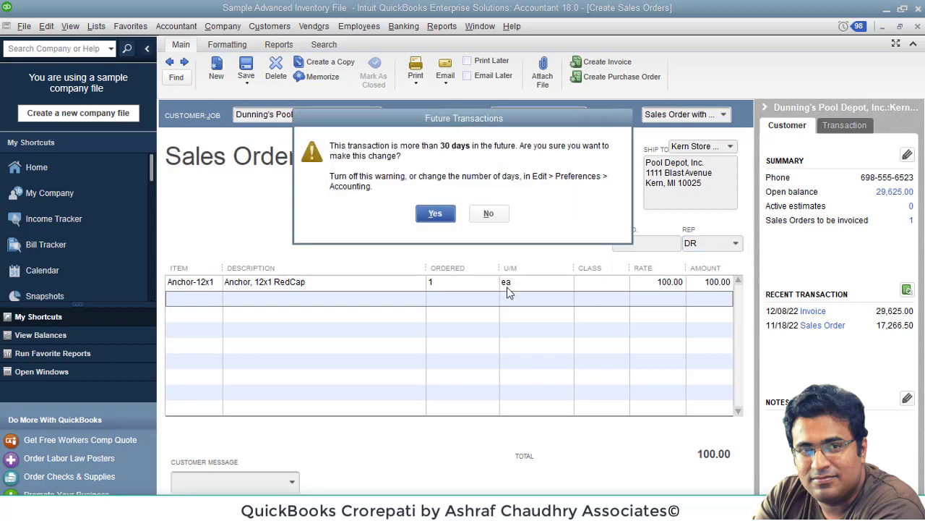
left_click(435, 213)
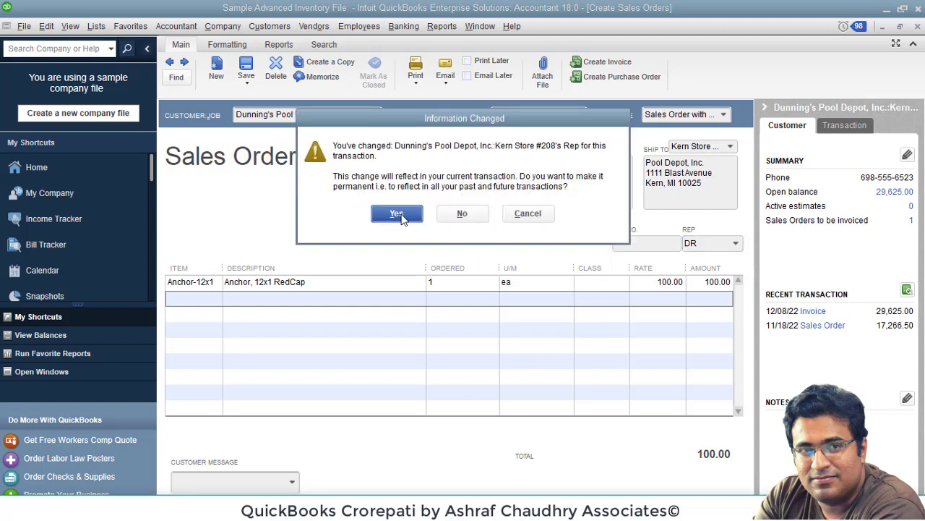
left_click(397, 214)
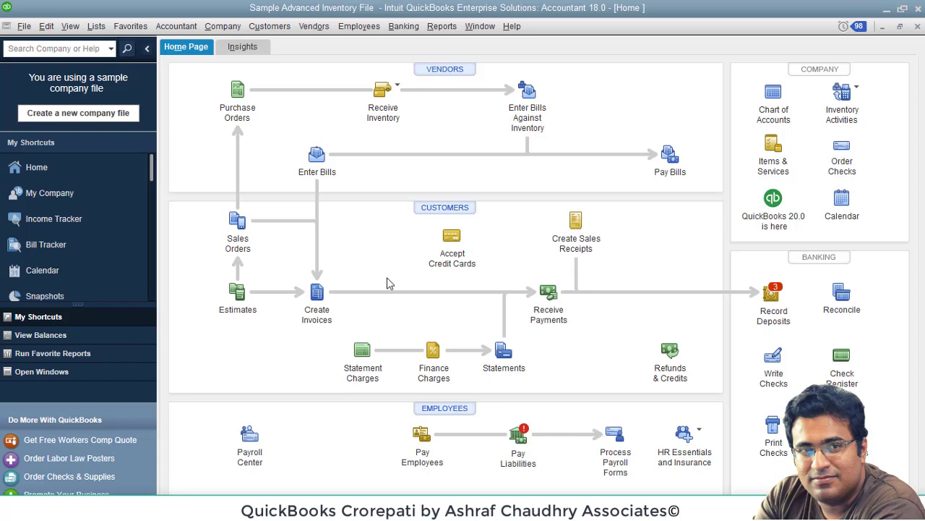
- Reopen the saved Kern Store #208 sales order and create an invoice for all of it
left_click(238, 224)
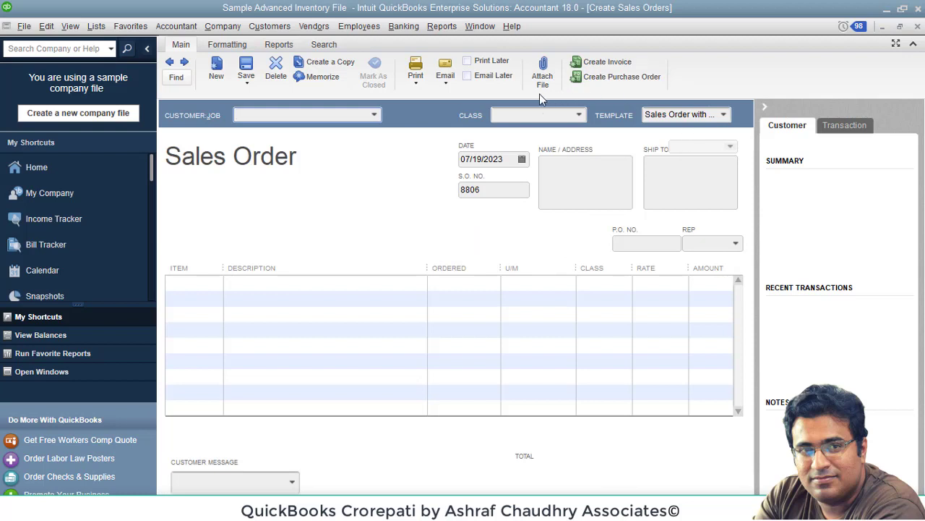
left_click(170, 62)
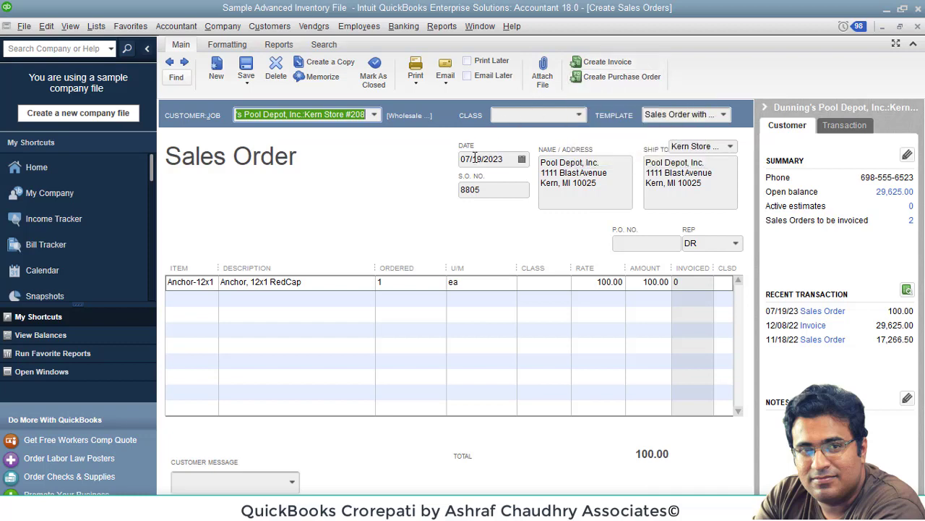
left_click(606, 65)
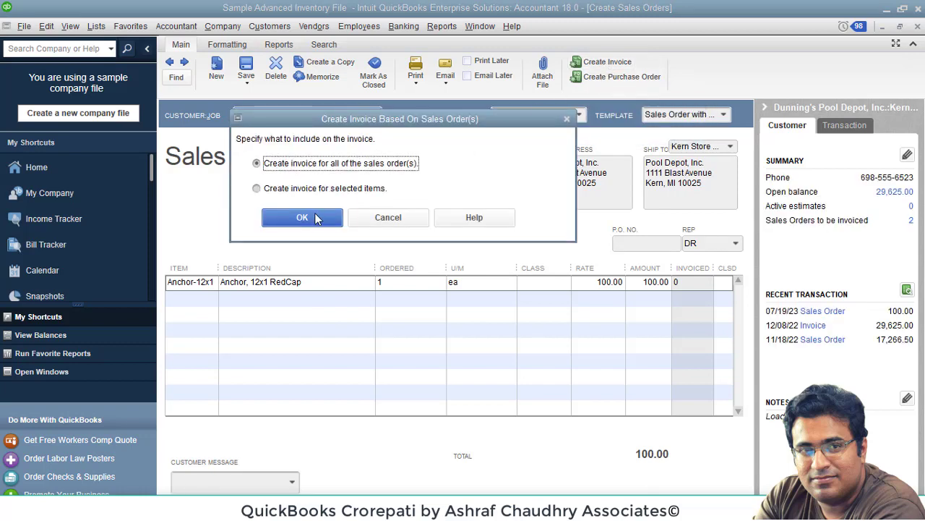
left_click(312, 217)
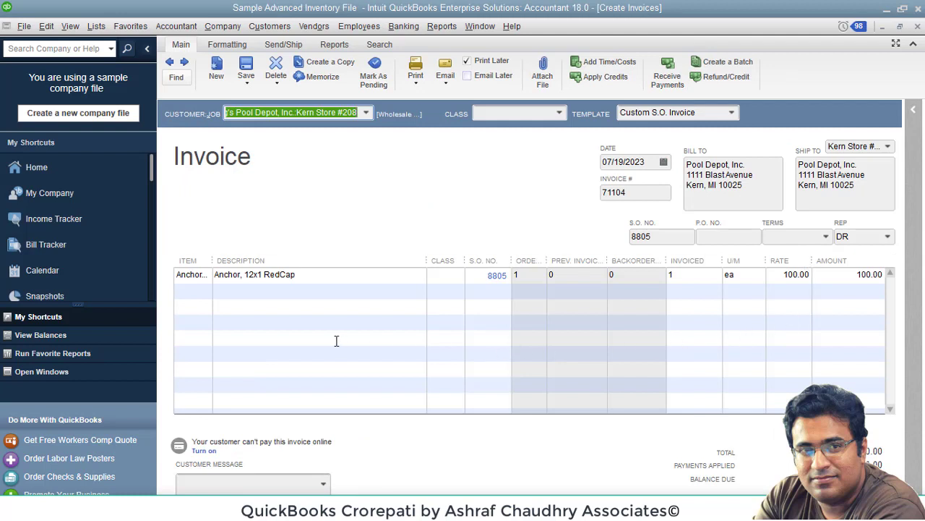
- Set the Anchor-12x1 line's class to Manual Pool Systems and the invoice's overall class to Automatic Pool Systems
left_click(452, 275)
left_click(456, 275)
left_click(456, 340)
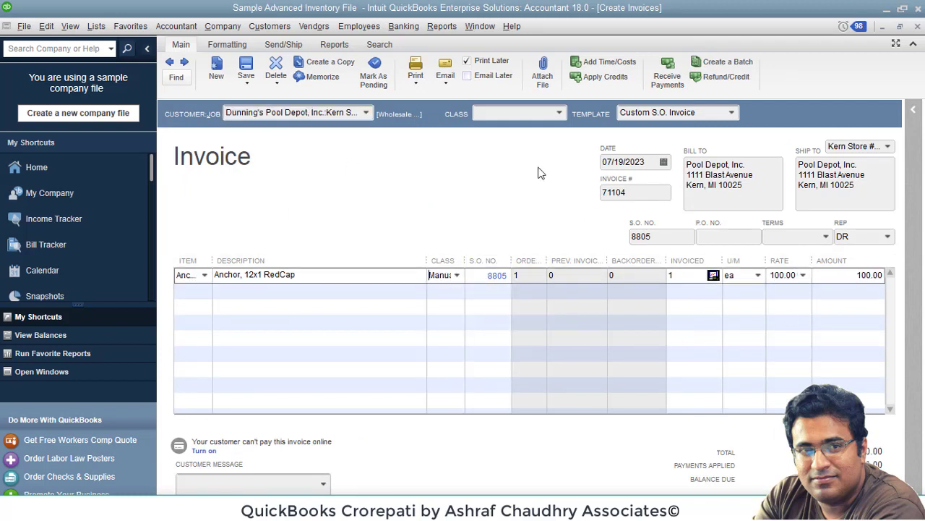
left_click(560, 114)
left_click(562, 113)
left_click(548, 159)
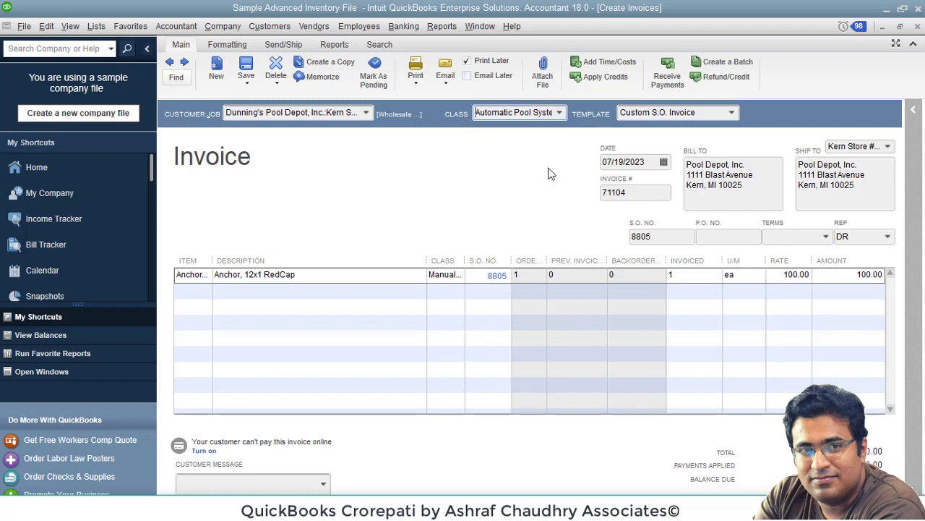
- Change the Anchor-12x1 line's class to Automatic Pool Systems
left_click(462, 281)
left_click(457, 276)
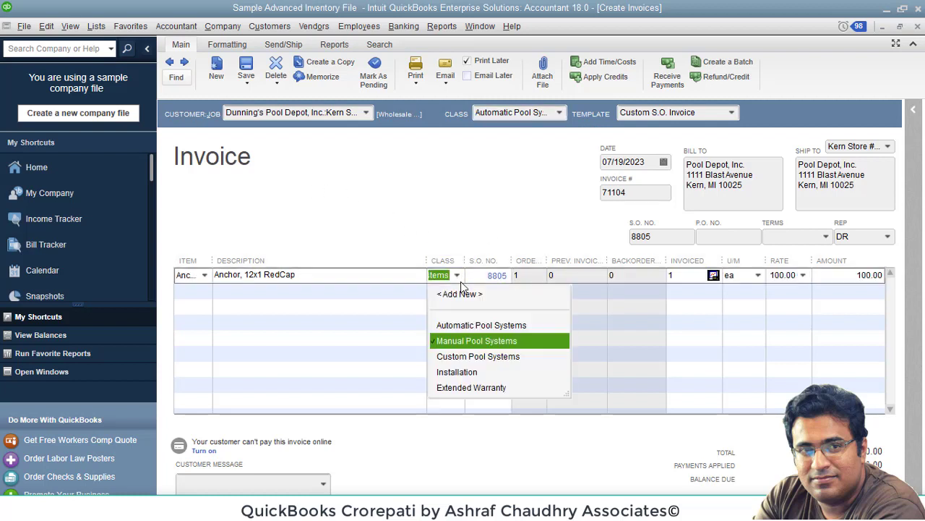
left_click(464, 325)
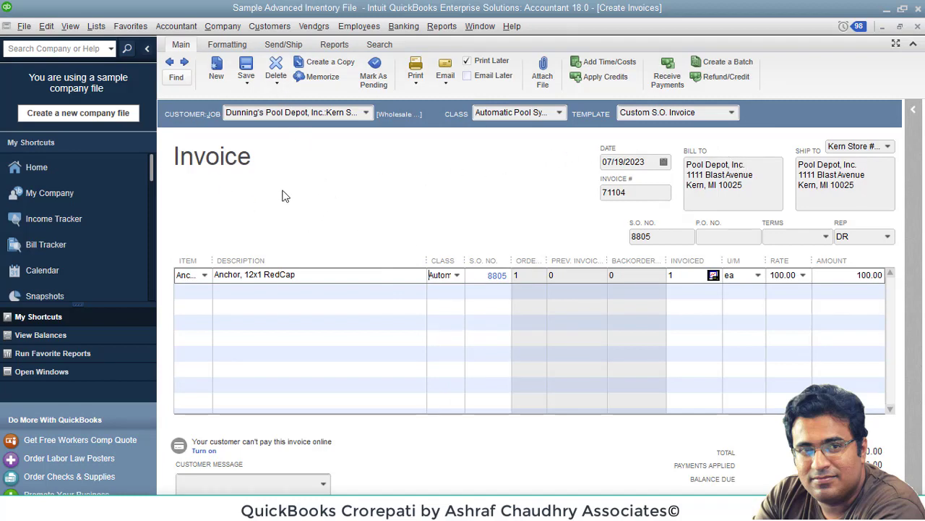
- Review the header fields and preview of the Custom S.O. Invoice template, leaving the layout unchanged
left_click(223, 46)
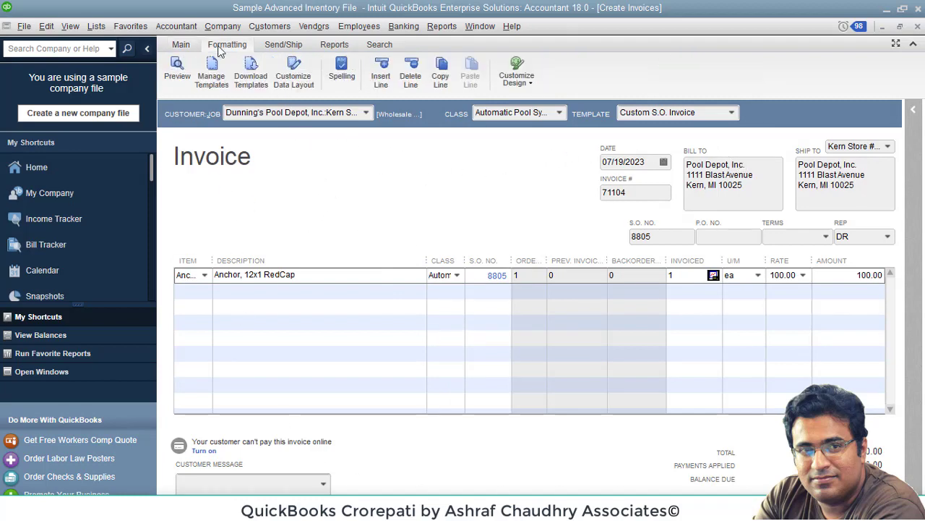
left_click(295, 80)
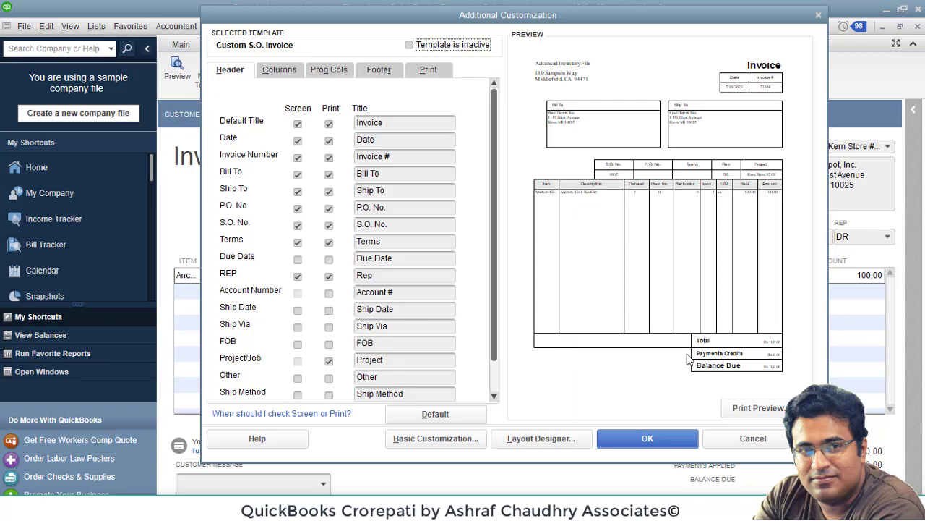
left_click(752, 438)
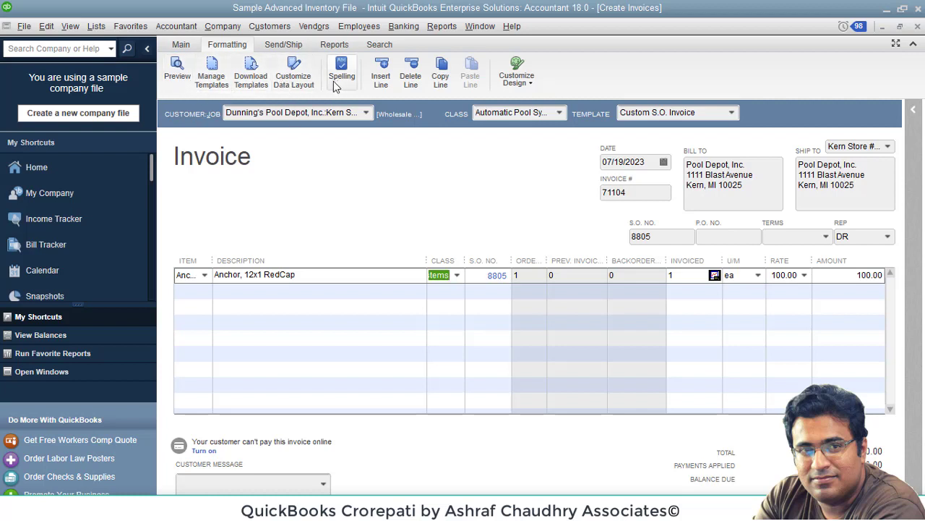
left_click(182, 47)
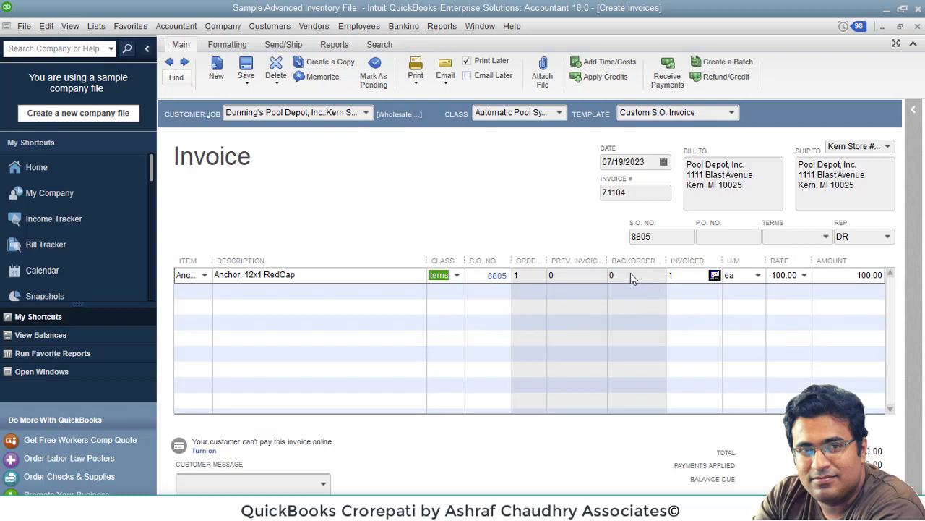
- Record the invoice with its future date by starting to receive its payment, and close the payment without recording it
left_click(669, 88)
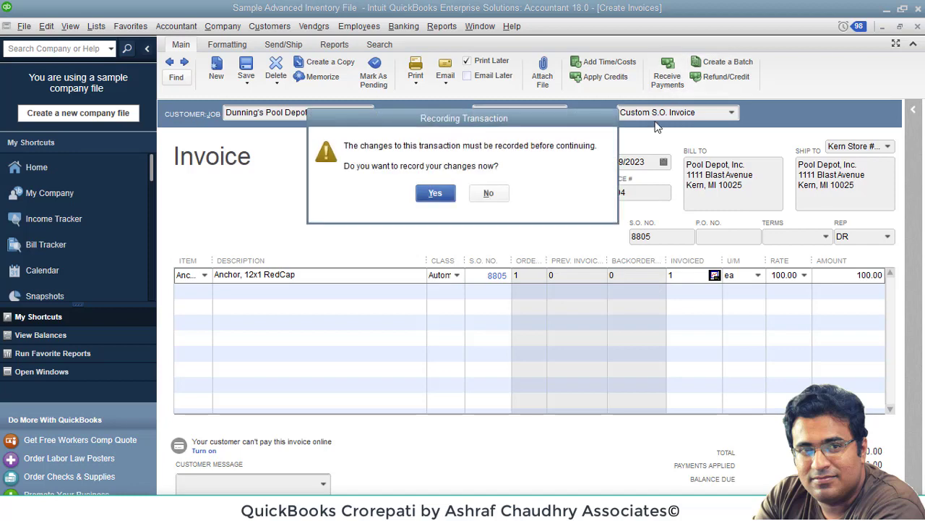
left_click(438, 194)
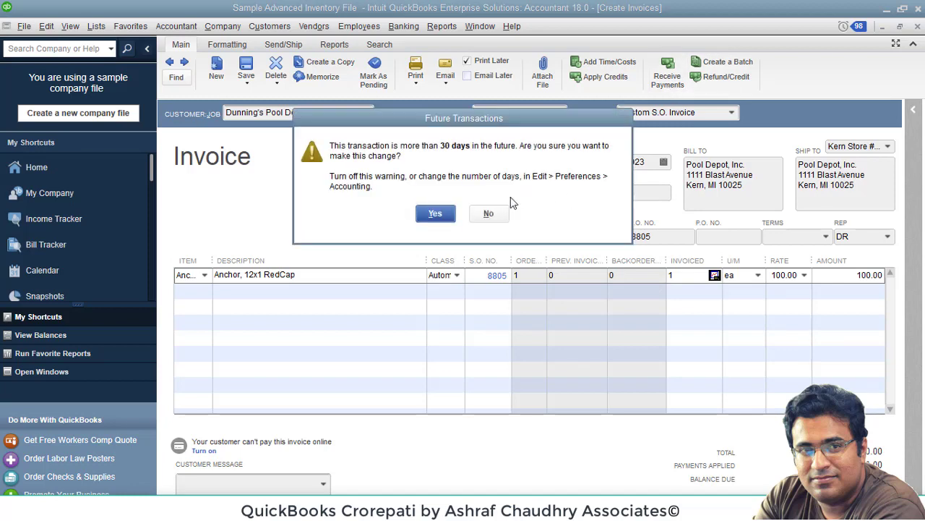
left_click(436, 213)
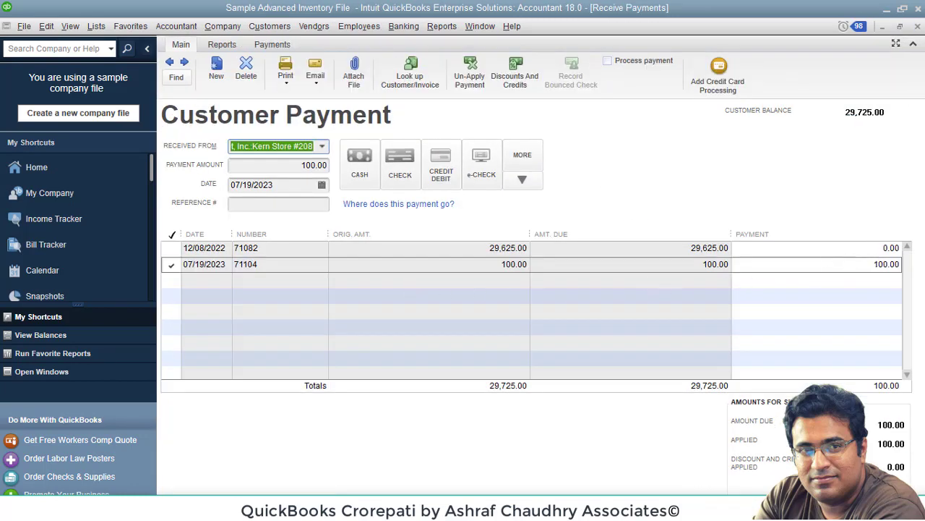
left_click(917, 26)
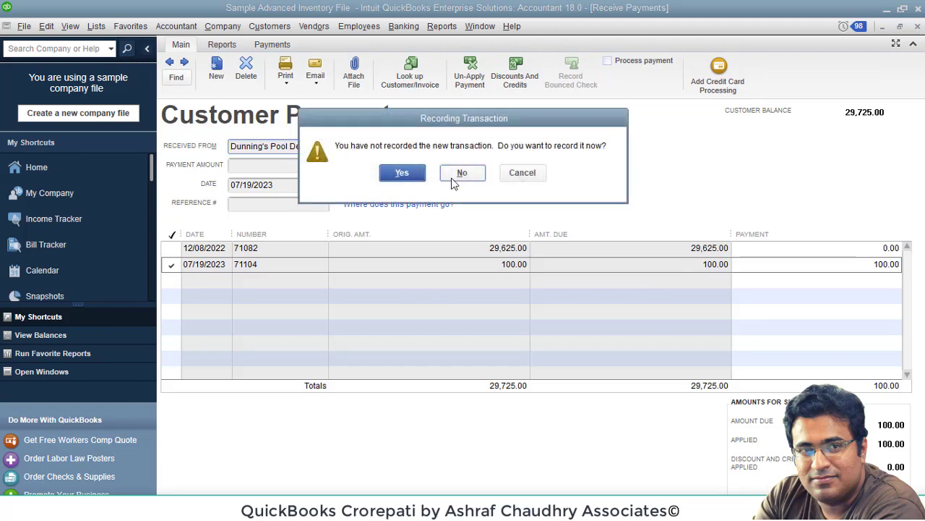
left_click(461, 173)
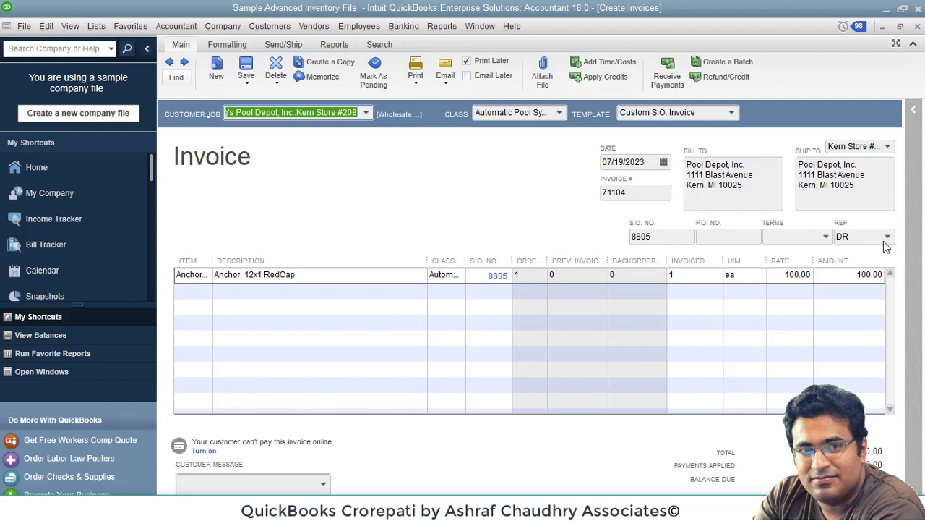
- Try the Net 10 and Net 30 terms on the invoice and set its terms to Net 60
left_click(826, 238)
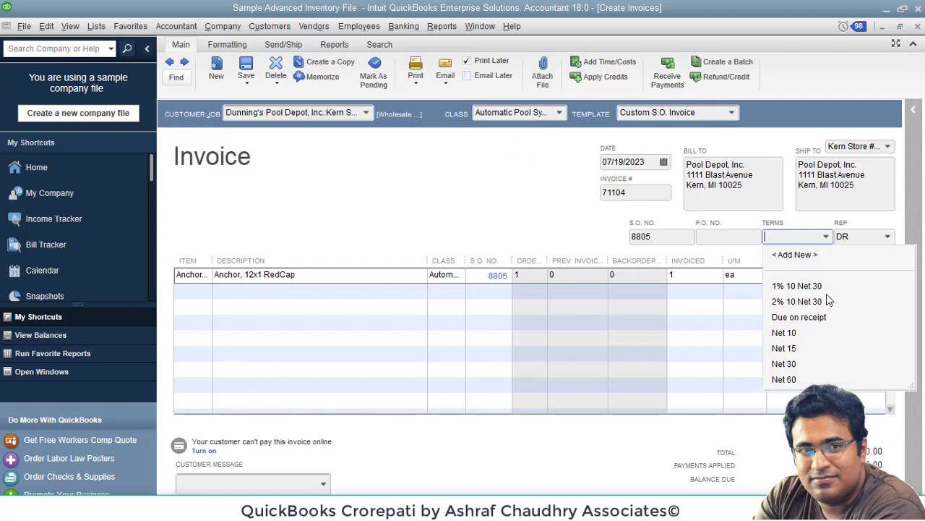
left_click(817, 332)
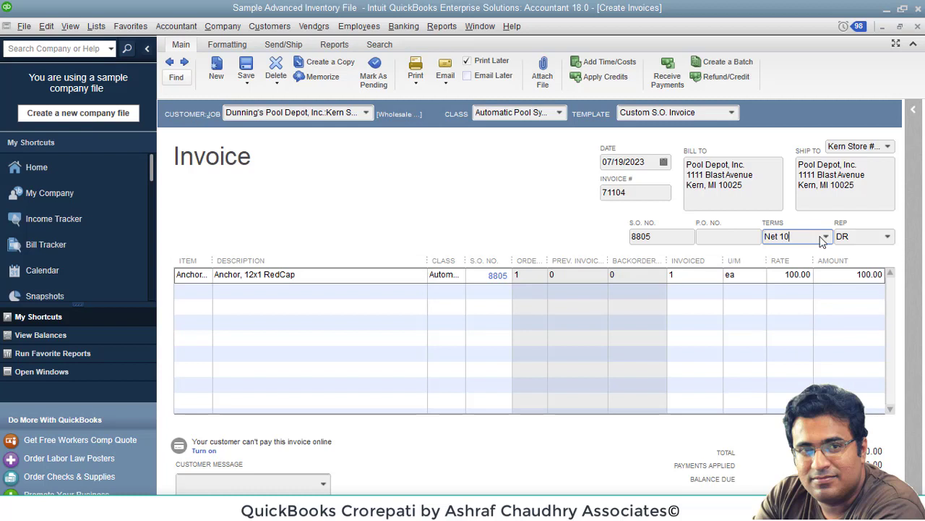
left_click(826, 237)
left_click(812, 363)
left_click(826, 237)
left_click(815, 379)
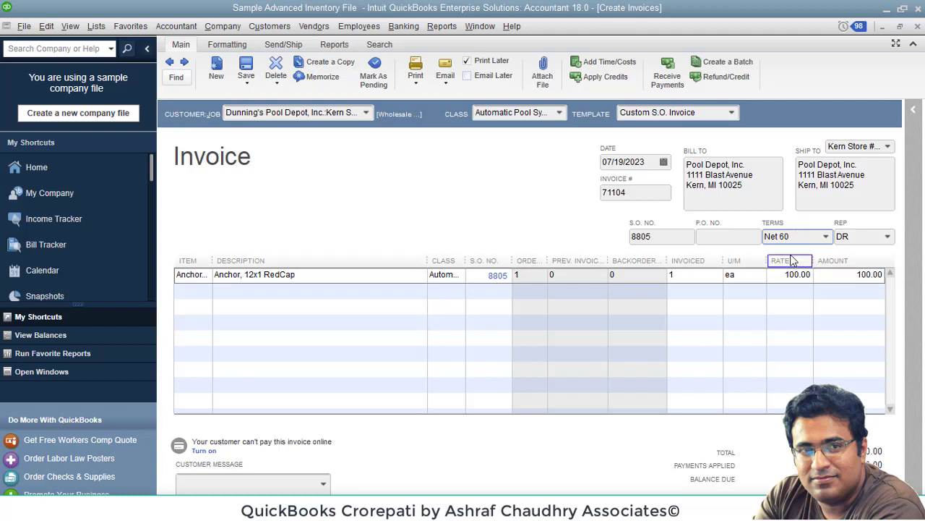
- Leave the P.O. number empty and close the invoice, recording its changes and accepting the future date
left_click(718, 236)
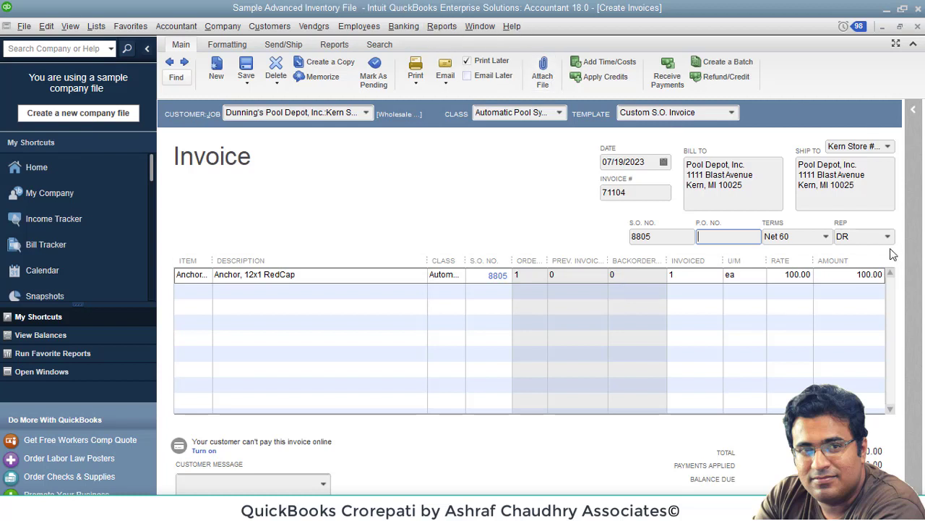
key("Escape")
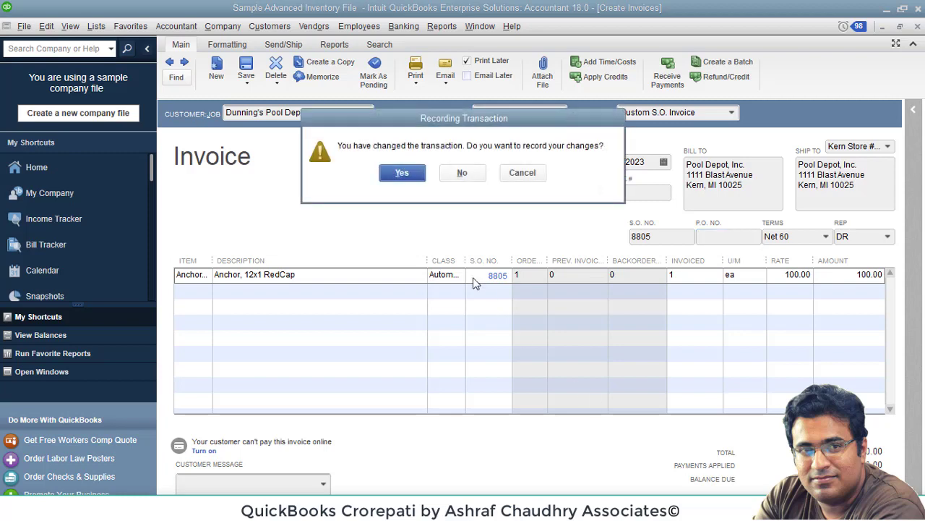
left_click(404, 179)
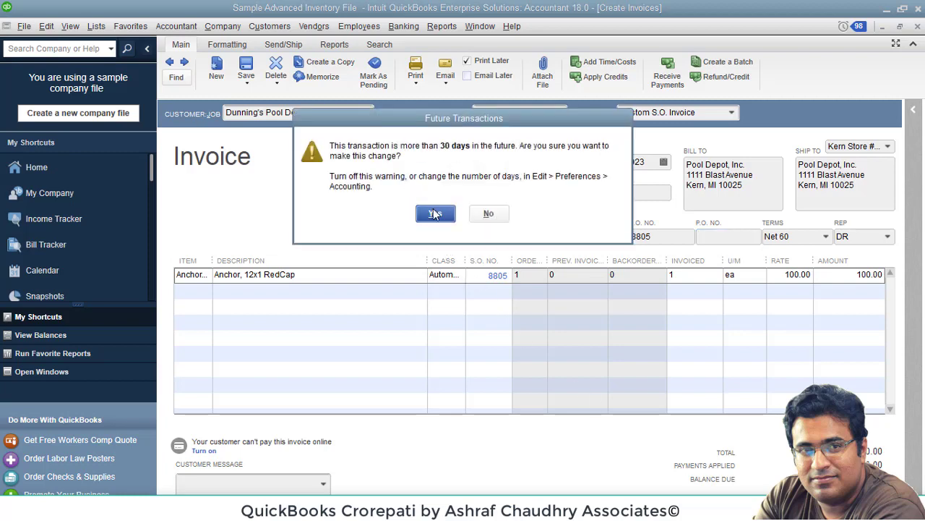
left_click(432, 209)
left_click(404, 215)
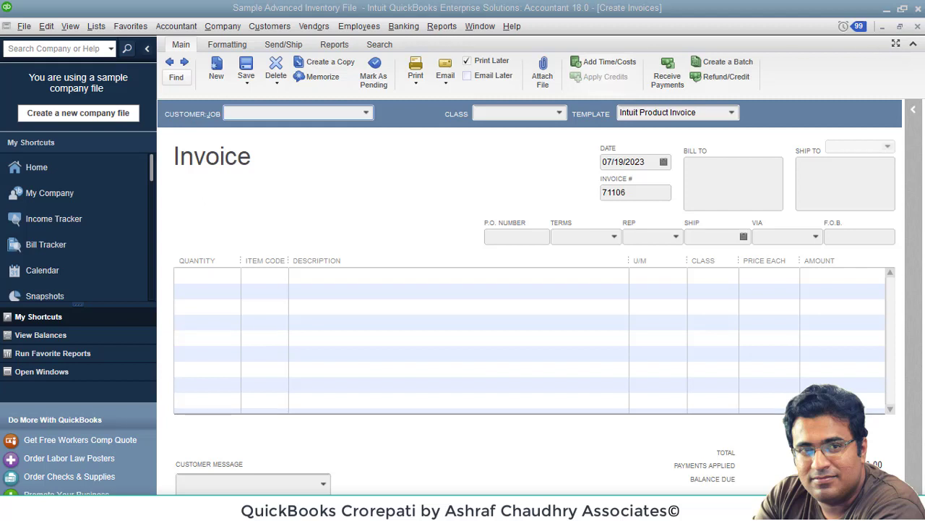
- Close the blank invoice and open the Customer Center with the transactions of Dunning's Pool Depot, Inc
left_click(900, 26)
left_click(898, 48)
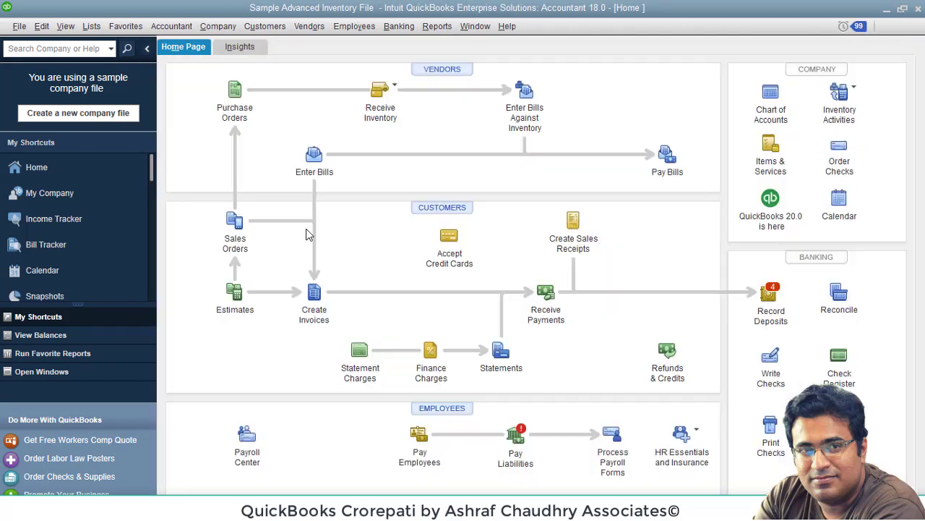
key("ctrl+j")
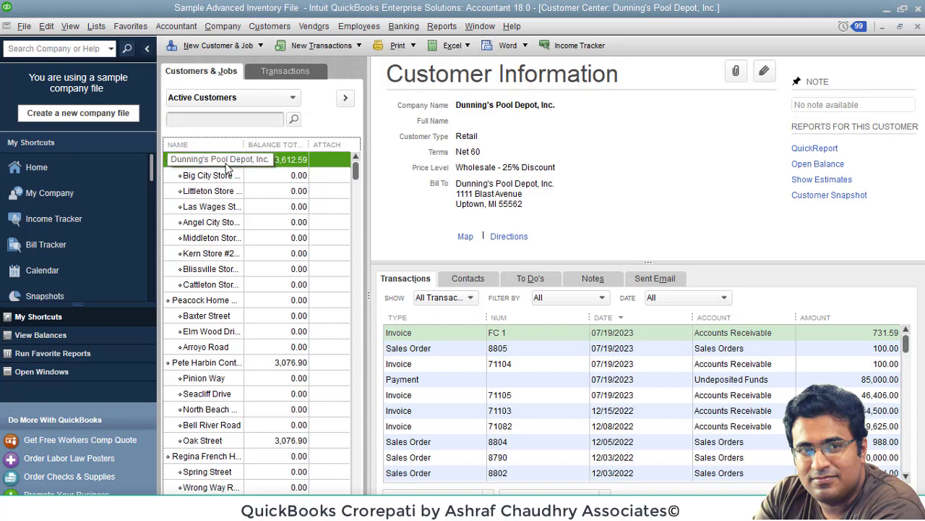
left_click_drag(357, 173, 316, 169)
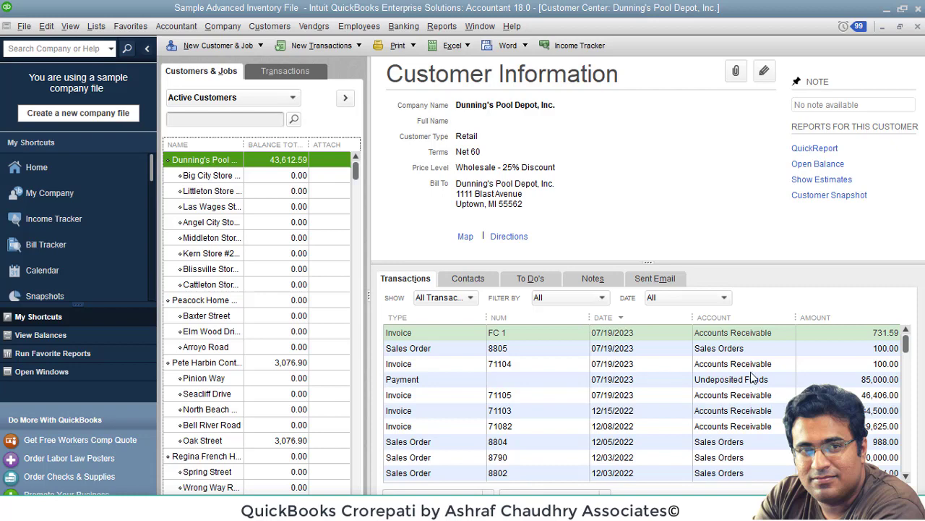
- Delete the 07/19/2023 invoice of Dunning's Pool Depot, Inc. that uses the Multiple S.O. Invoice template, and return to the Customer Center
double_click(768, 395)
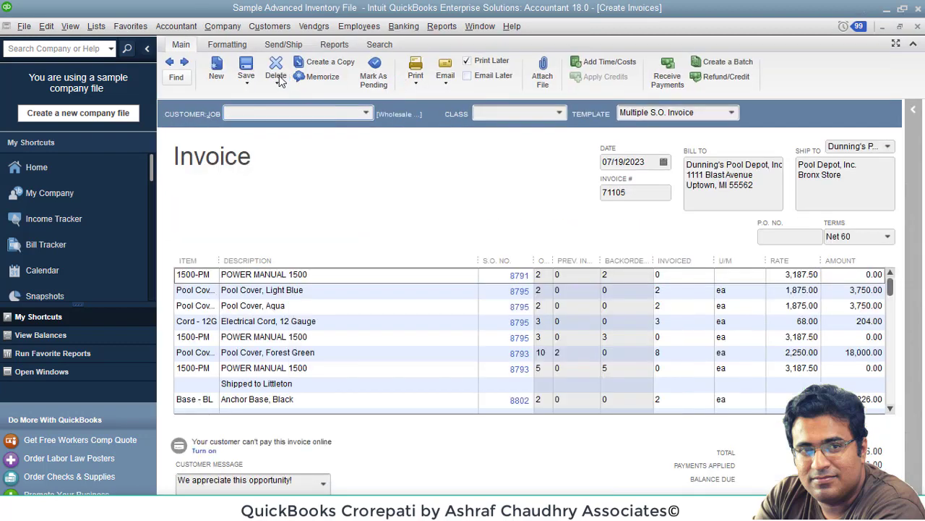
left_click(279, 81)
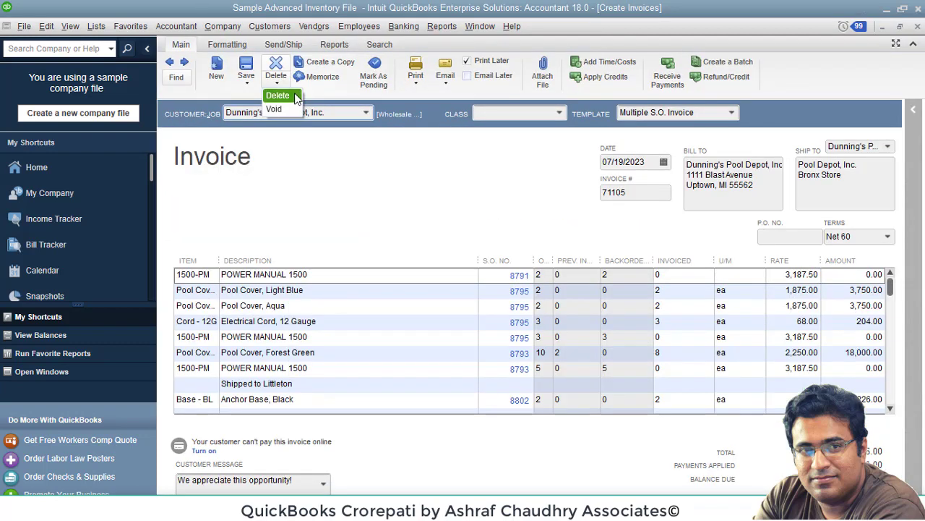
left_click(279, 96)
left_click(434, 211)
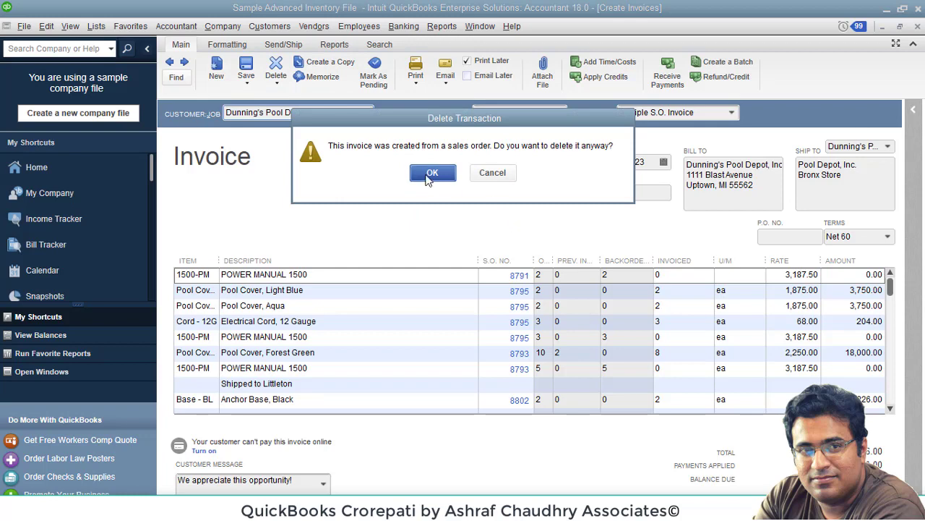
left_click(432, 174)
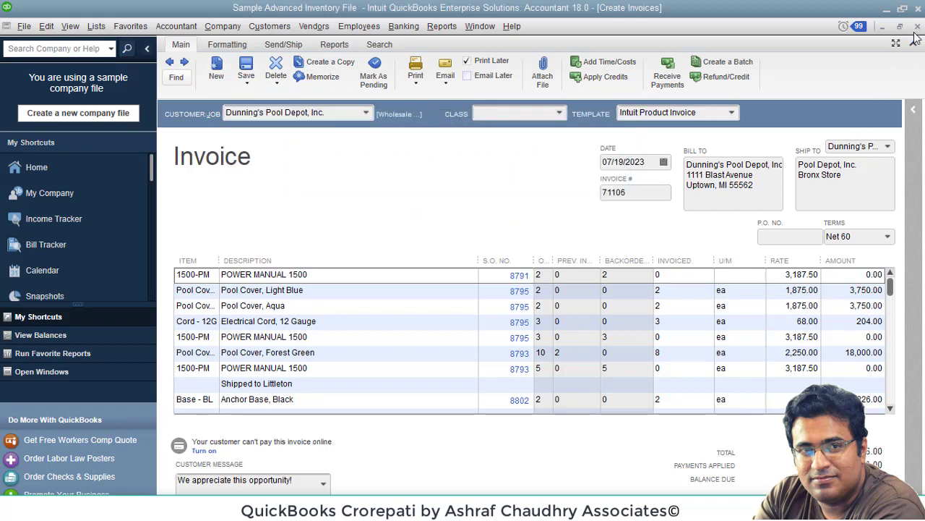
key("ctrl+j")
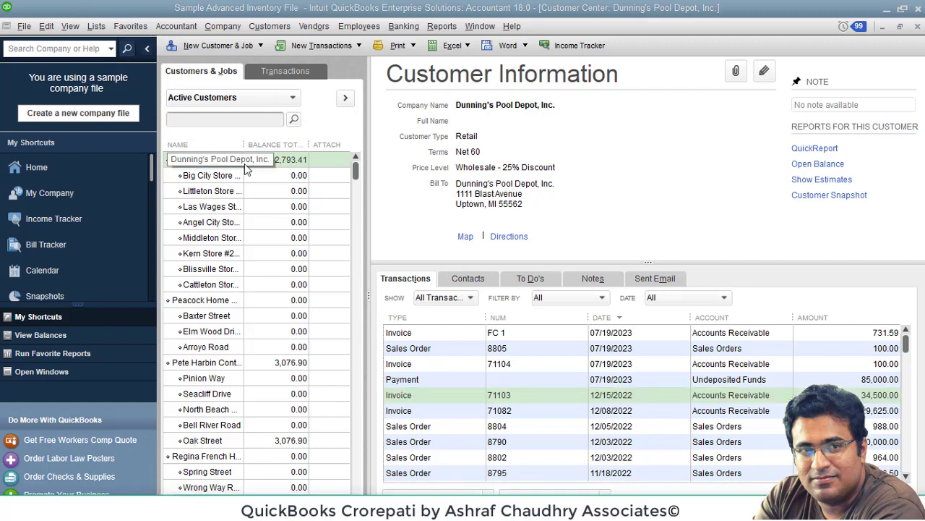
- Select Dunning's Pool Depot, Inc. in the Customer Center, close the center and start a new invoice for that customer
left_click(264, 161)
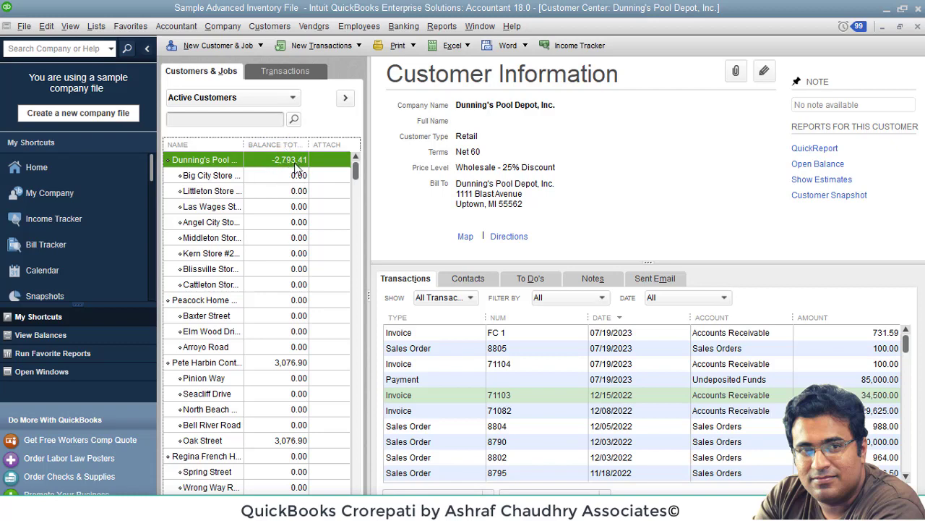
left_click(917, 27)
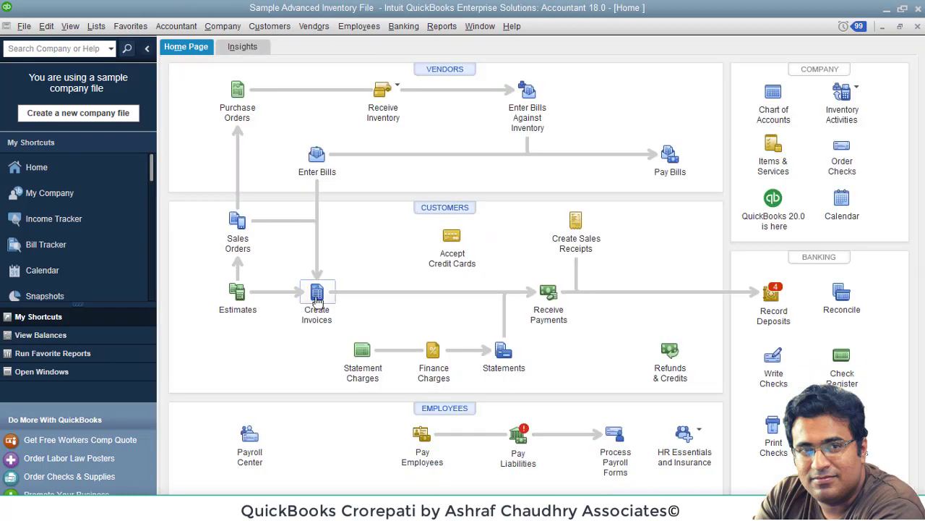
left_click(318, 291)
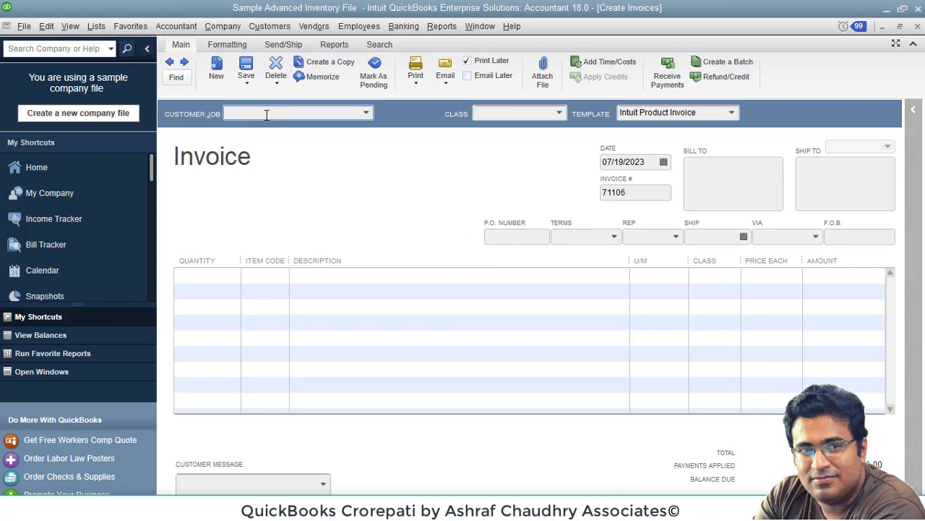
type("Dunning's Pool Depot, Inc.")
key("Return")
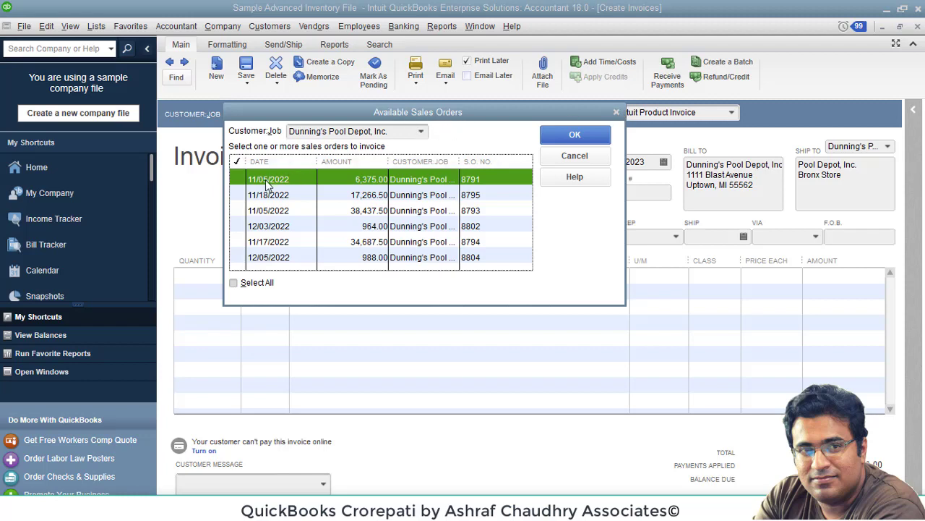
- Fill the invoice from the entire sales order 8794 and accept the insufficient quantity
left_click(241, 242)
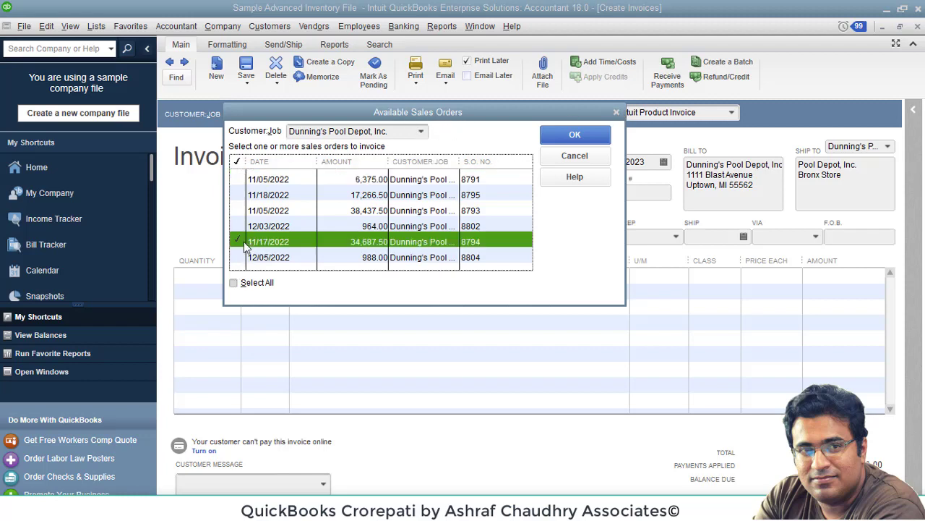
left_click(574, 137)
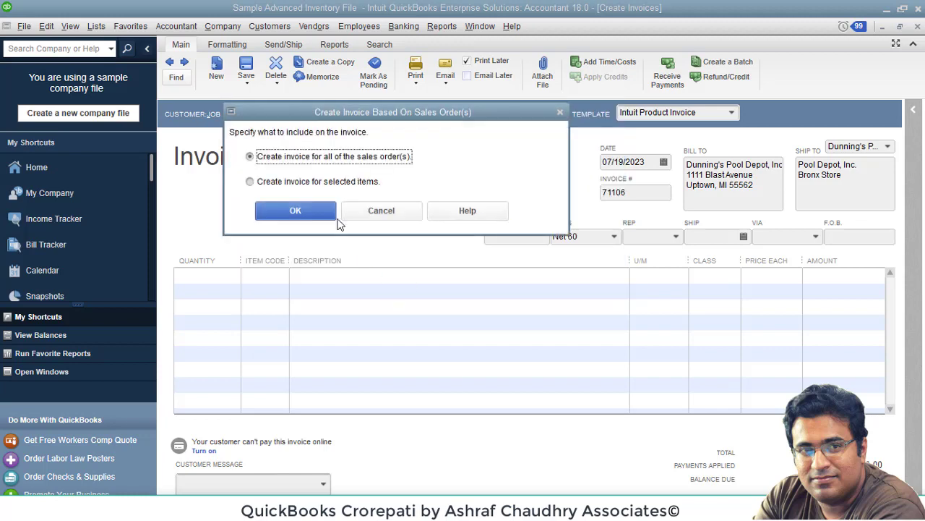
left_click(308, 211)
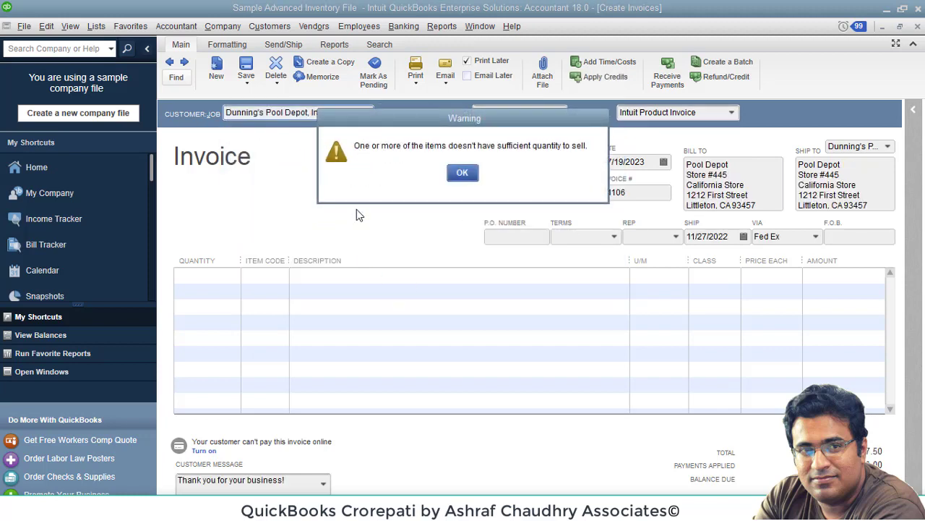
left_click(462, 177)
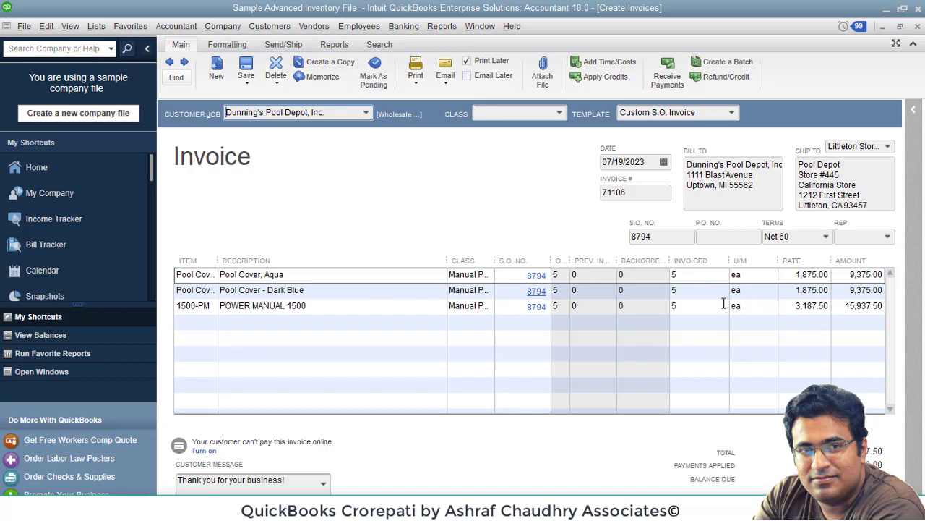
- Record the invoice with its future date, apply the customer's available credit in full, and save it to start a blank invoice
left_click(611, 84)
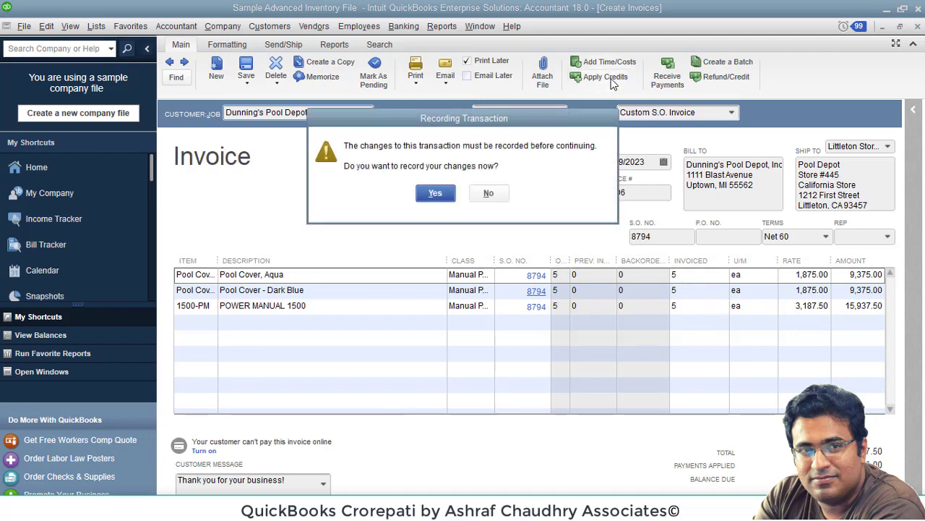
left_click(441, 193)
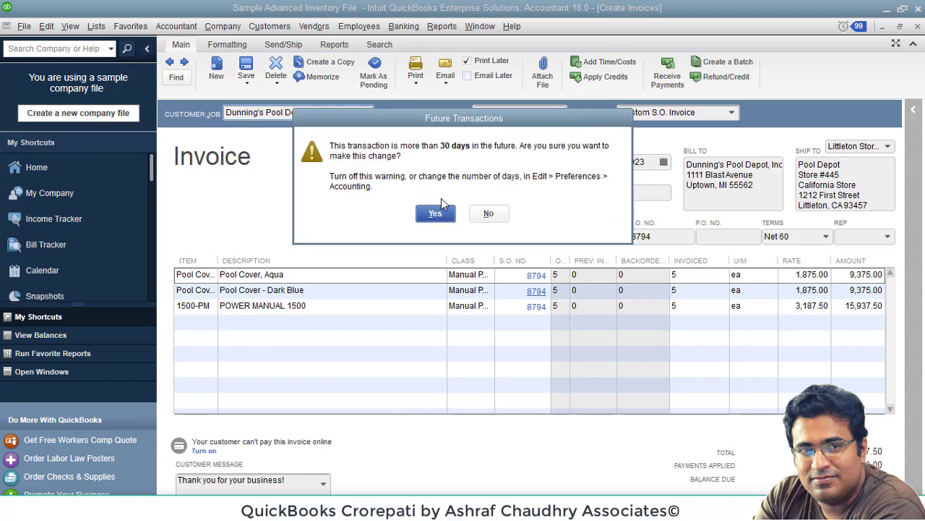
left_click(441, 213)
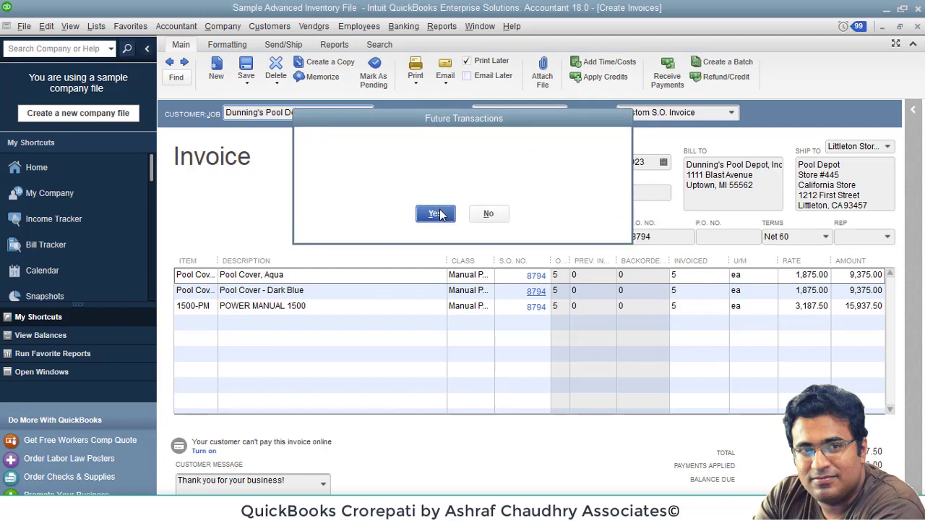
left_click(396, 213)
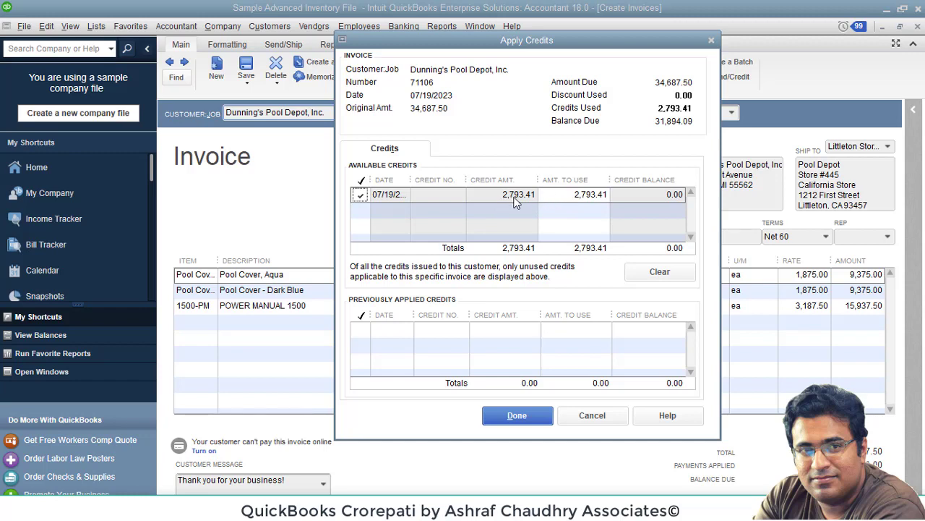
left_click_drag(576, 196, 599, 197)
left_click(578, 158)
left_click(537, 420)
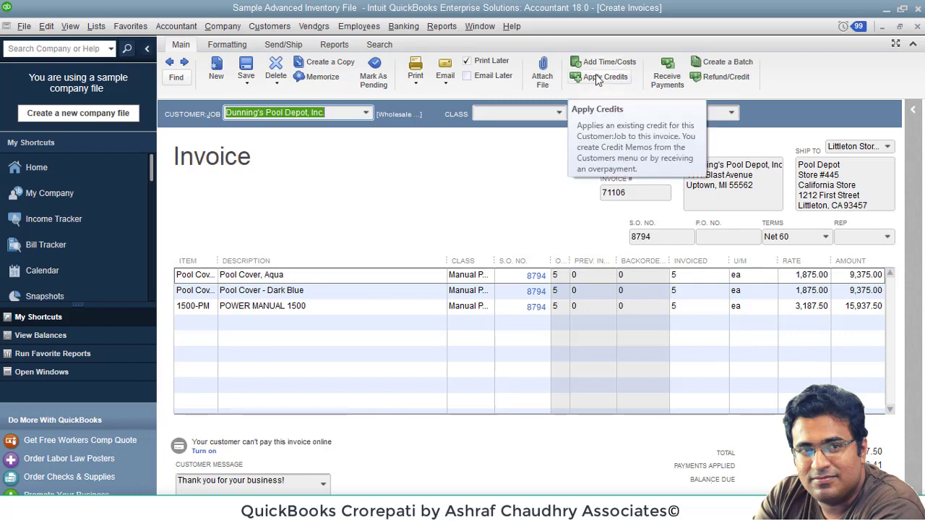
left_click(759, 491)
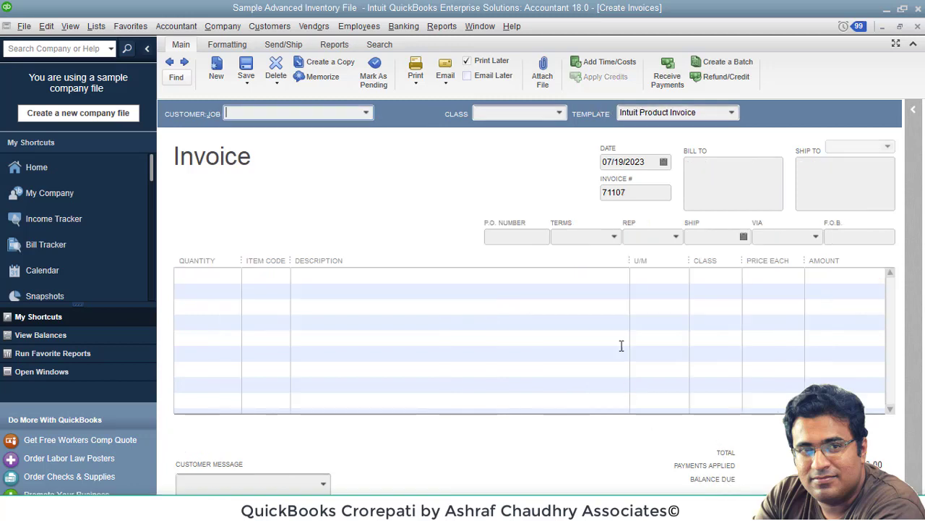
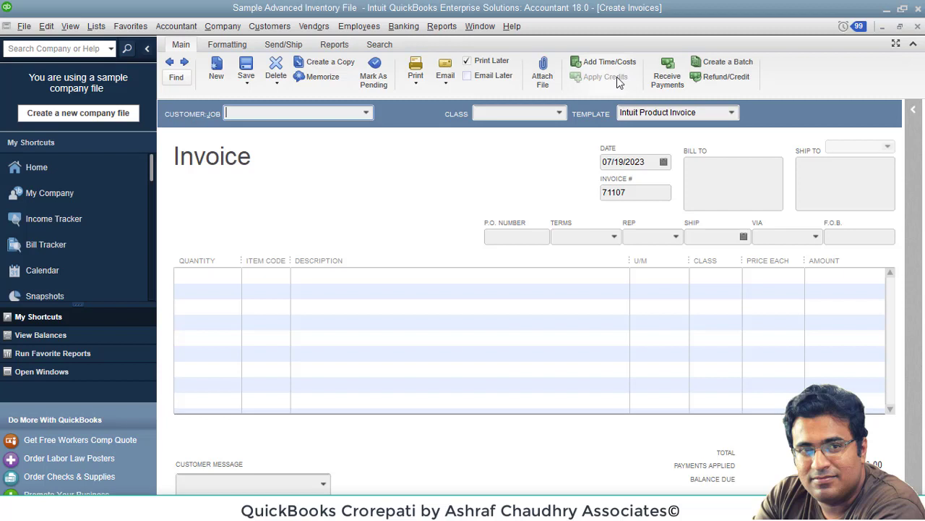
- Start a batch invoice and add Dunning's Pool Depot, Inc. with its jobs Cattleton Store #608 and Las Wages Store # 554
left_click(628, 112)
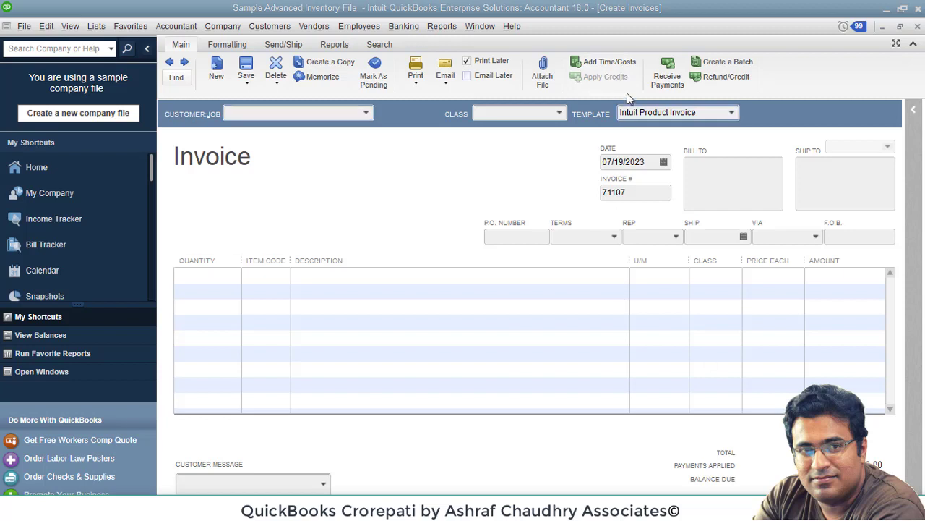
left_click(726, 65)
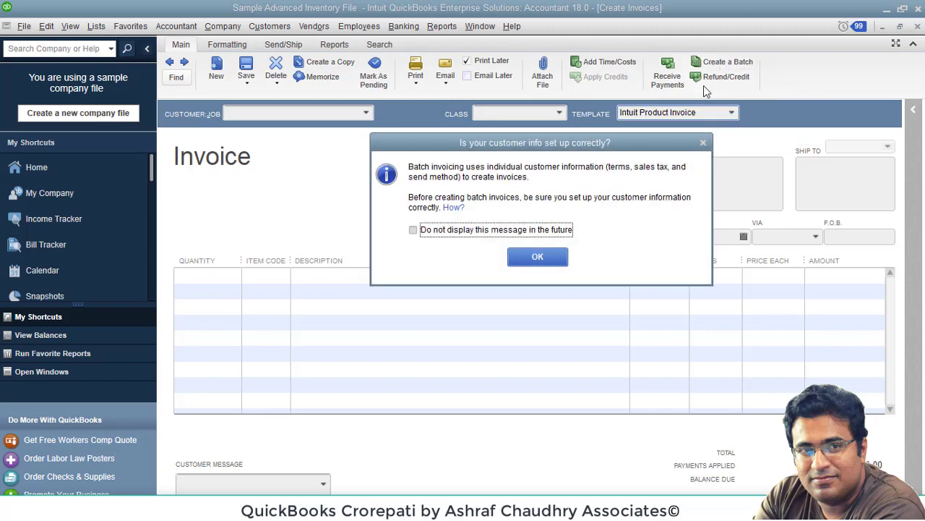
left_click(548, 261)
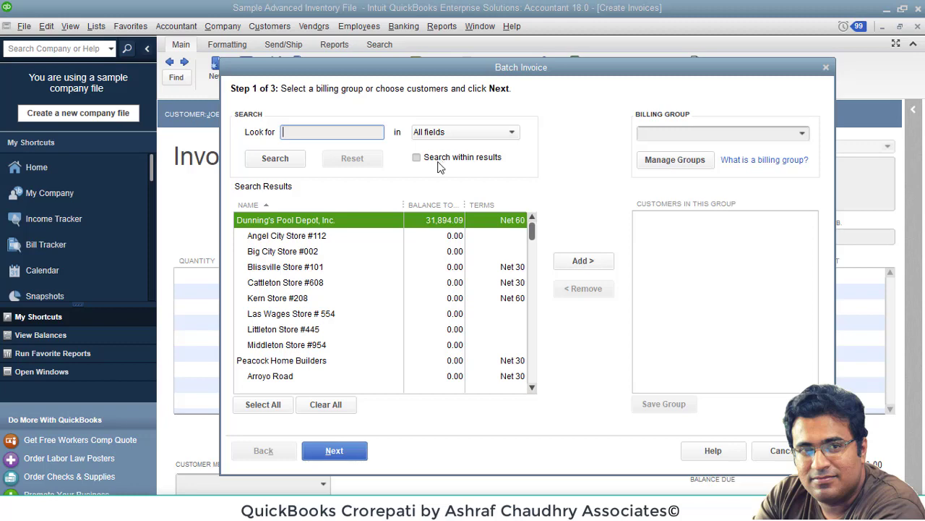
left_click(582, 260)
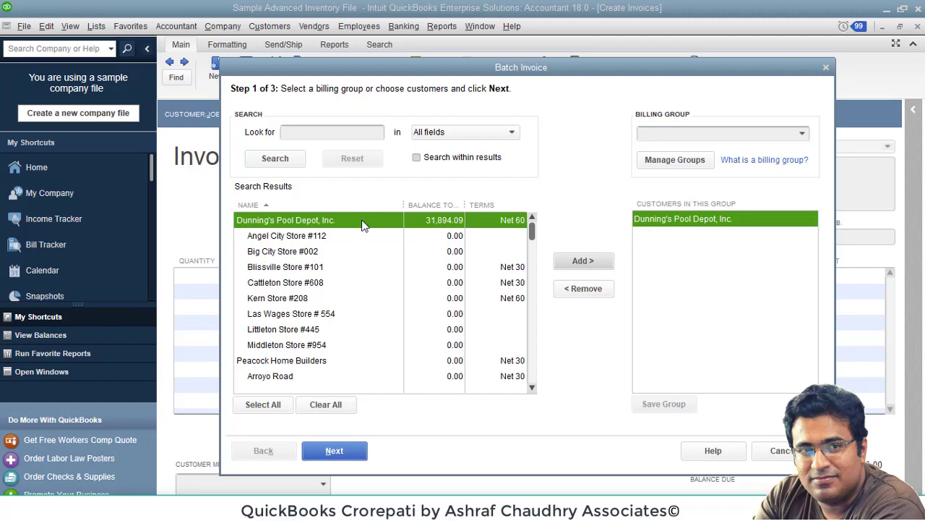
left_click(303, 283)
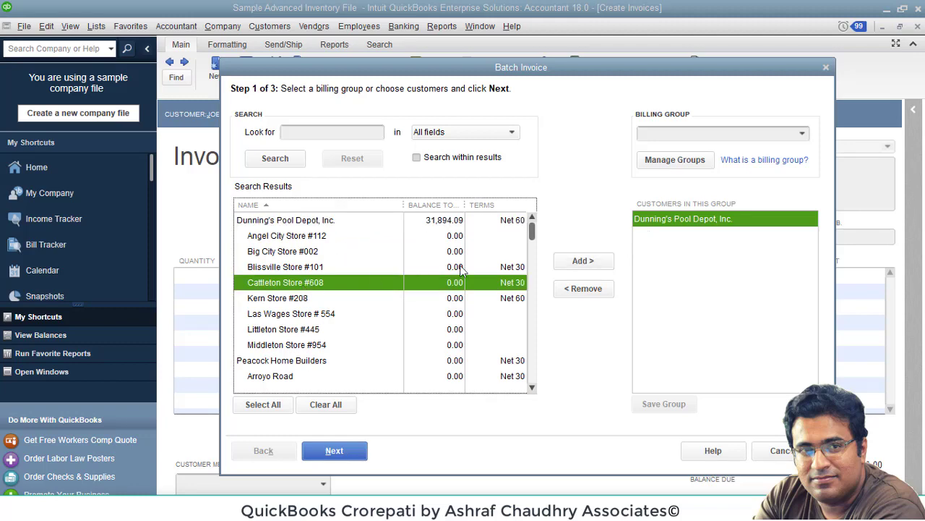
left_click(583, 260)
left_click(293, 313)
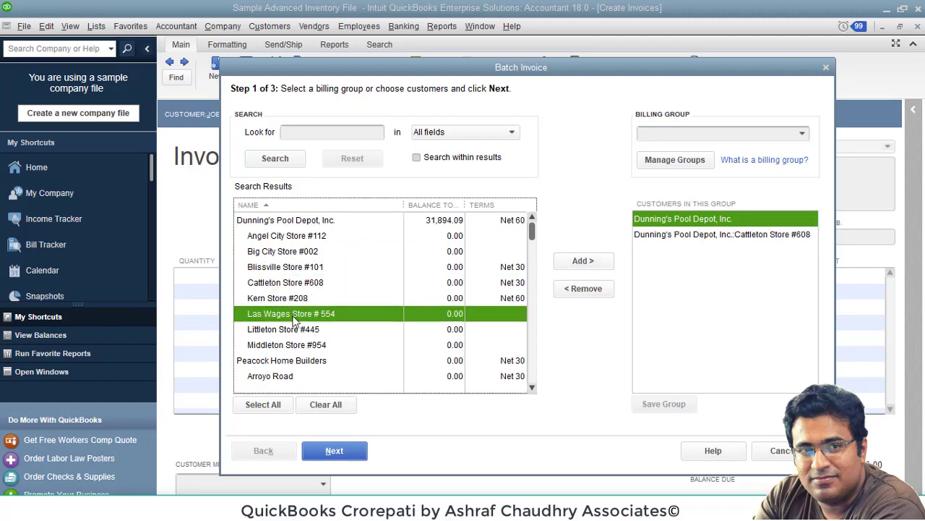
left_click(583, 261)
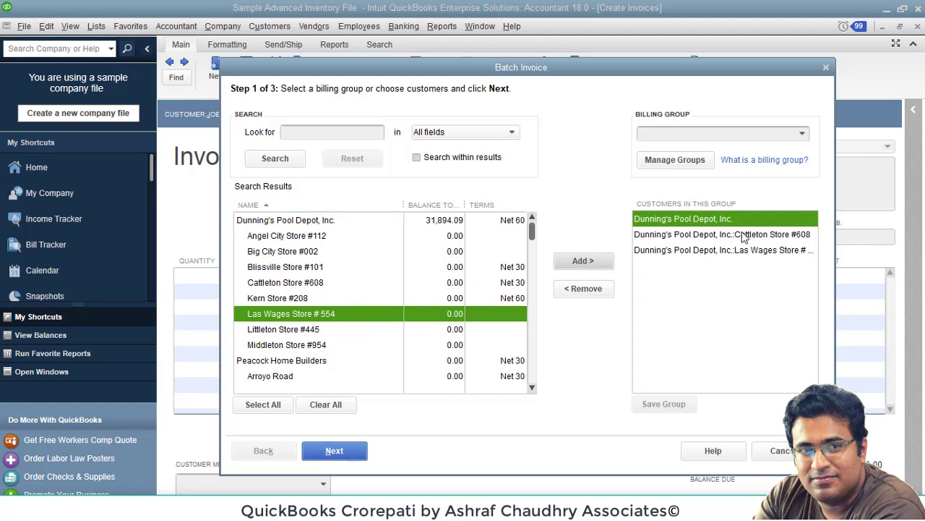
- Add a batch invoice line for 1 AN spring at a price of 20 each
left_click(356, 450)
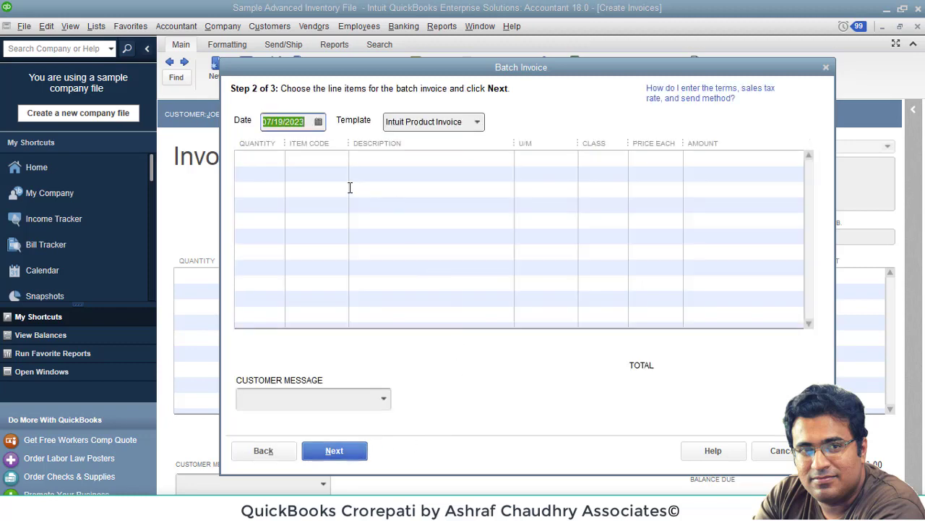
left_click(275, 156)
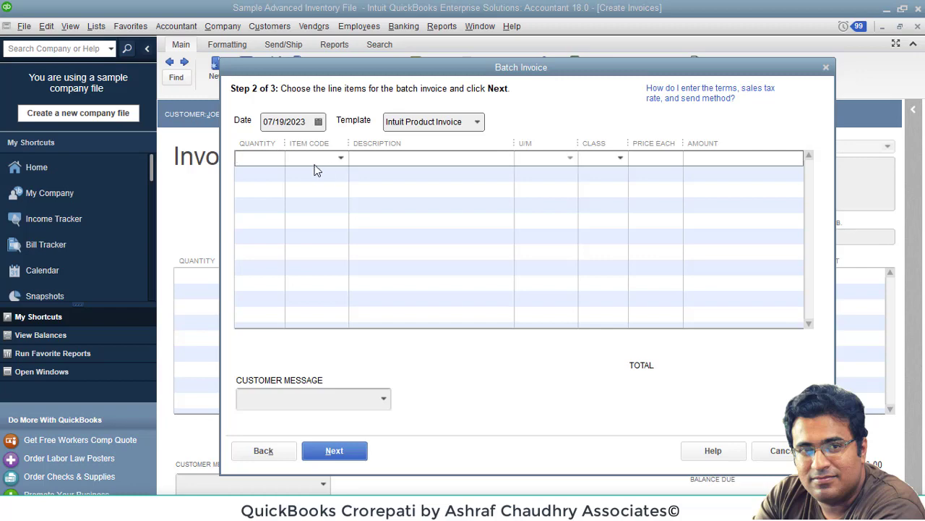
type("1")
left_click(341, 160)
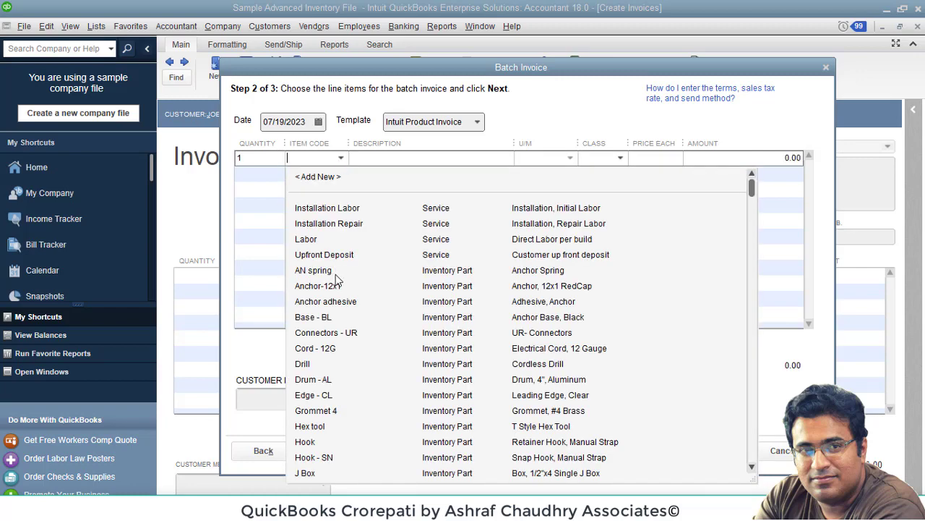
left_click(336, 271)
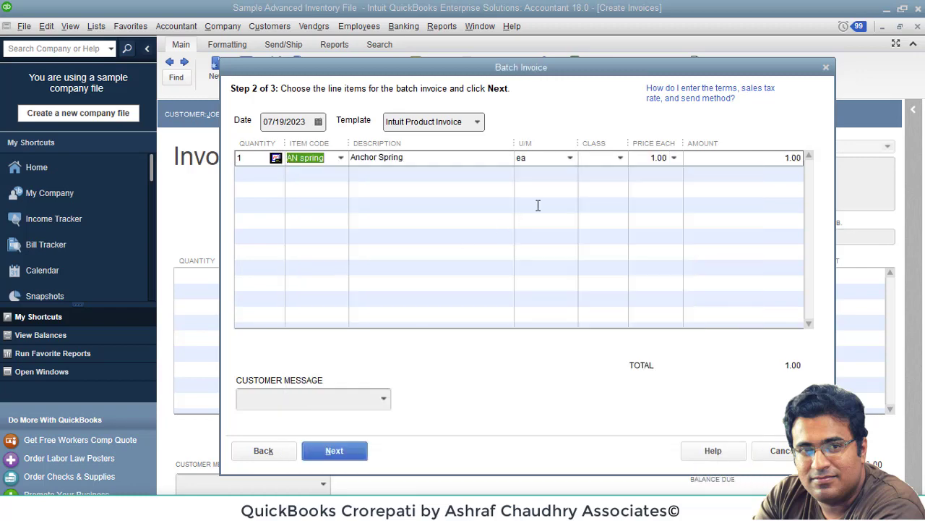
left_click(670, 159)
type("20")
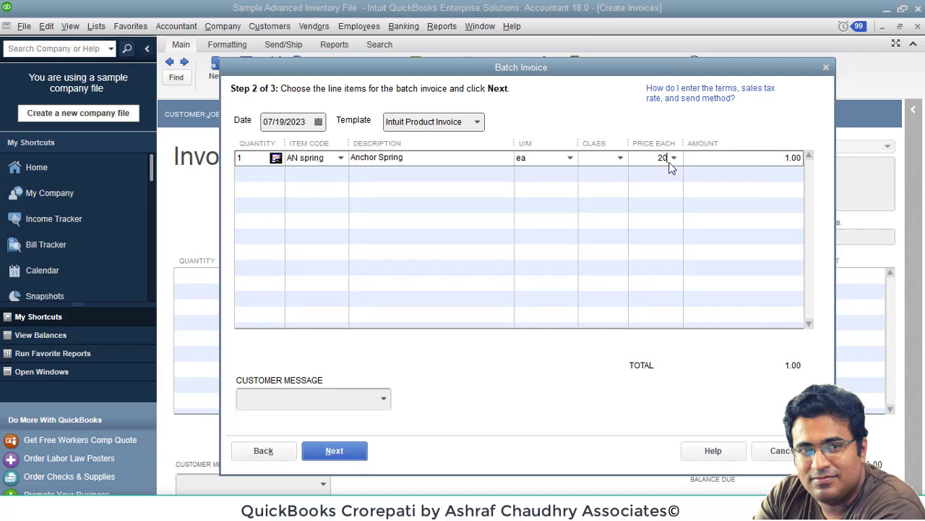
left_click(671, 173)
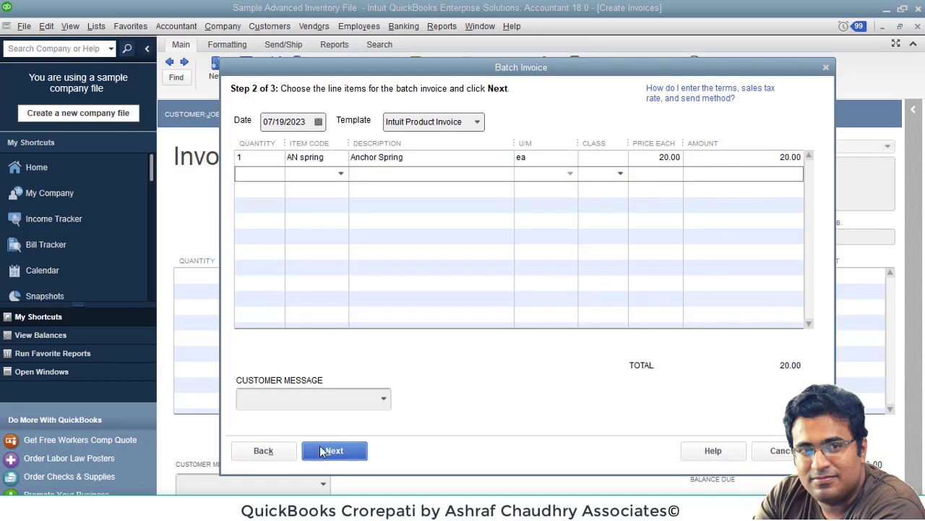
- Review the batch, create the invoices for all listed customers and dismiss the summary
left_click(364, 451)
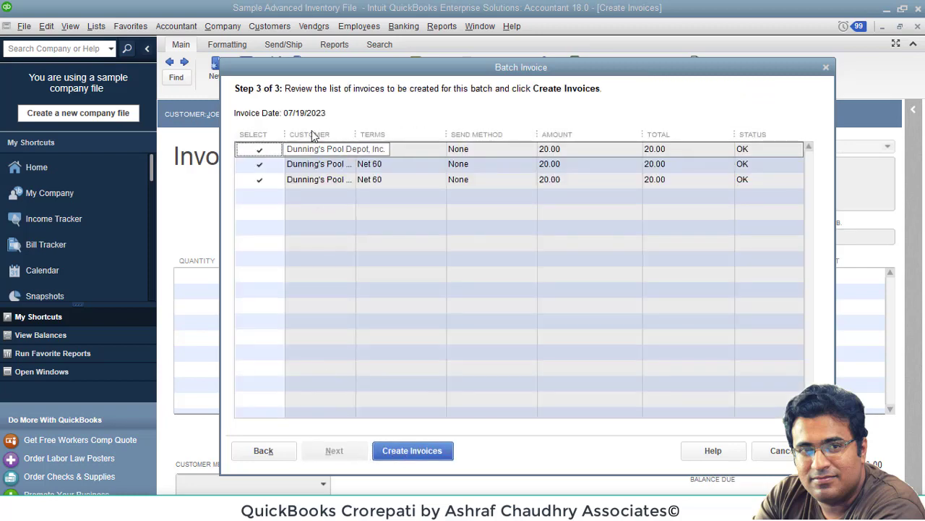
left_click(432, 451)
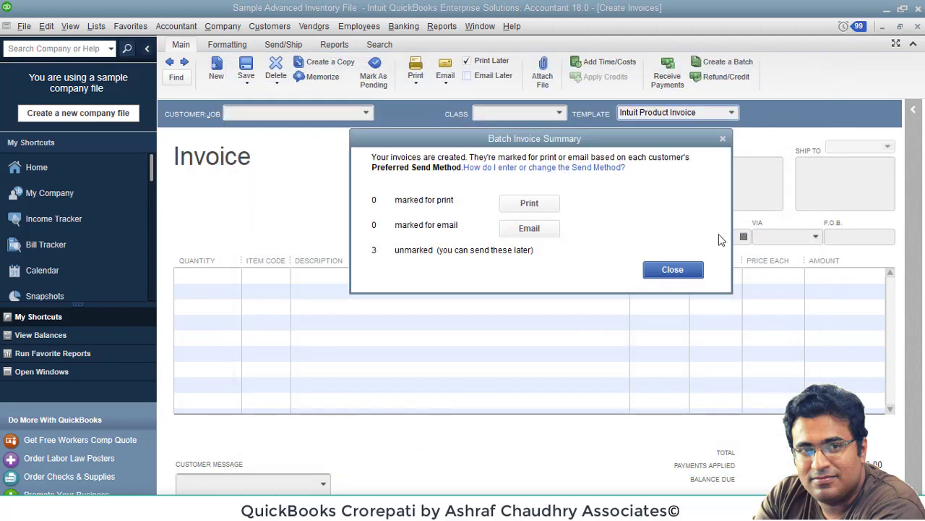
left_click(682, 269)
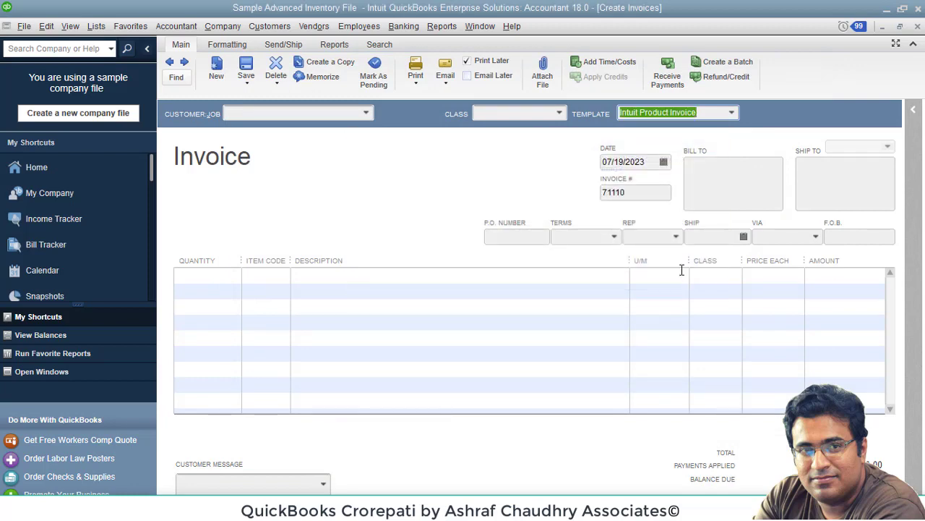
- Close the blank invoice form and open the Customer Center to check the balances and transactions of Dunning's Pool Depot, Inc
left_click(901, 27)
left_click(900, 49)
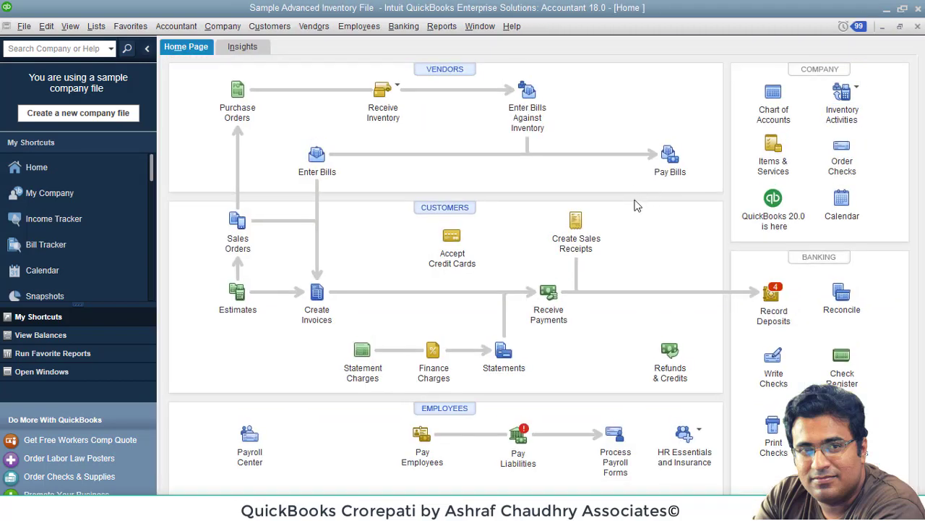
left_click(314, 295)
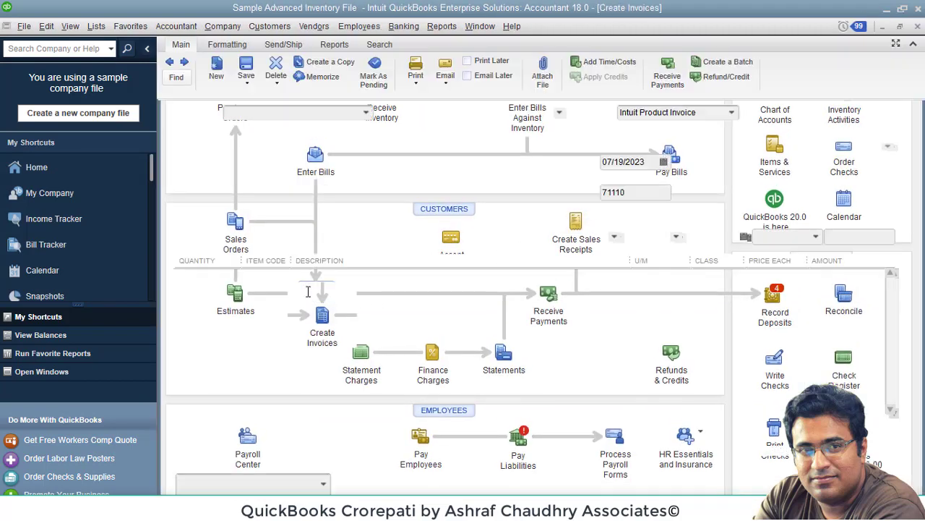
left_click(918, 26)
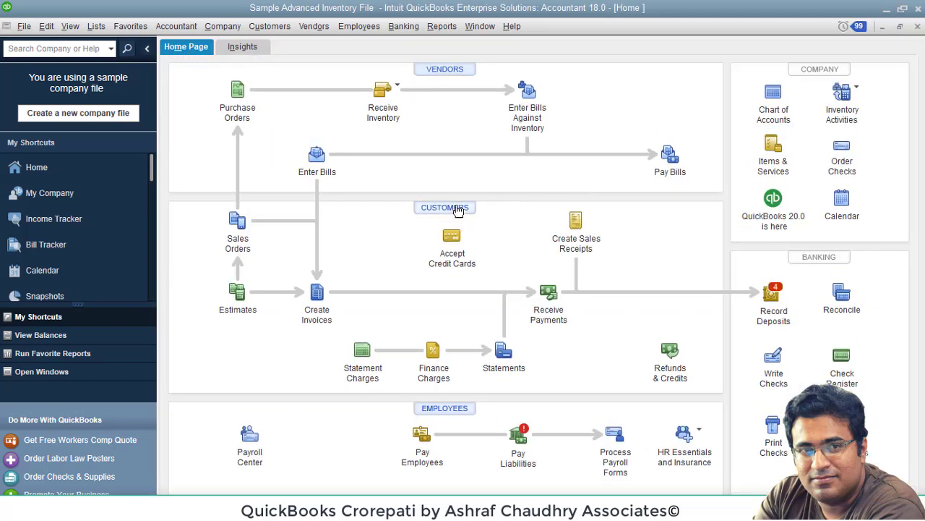
key("ctrl+j")
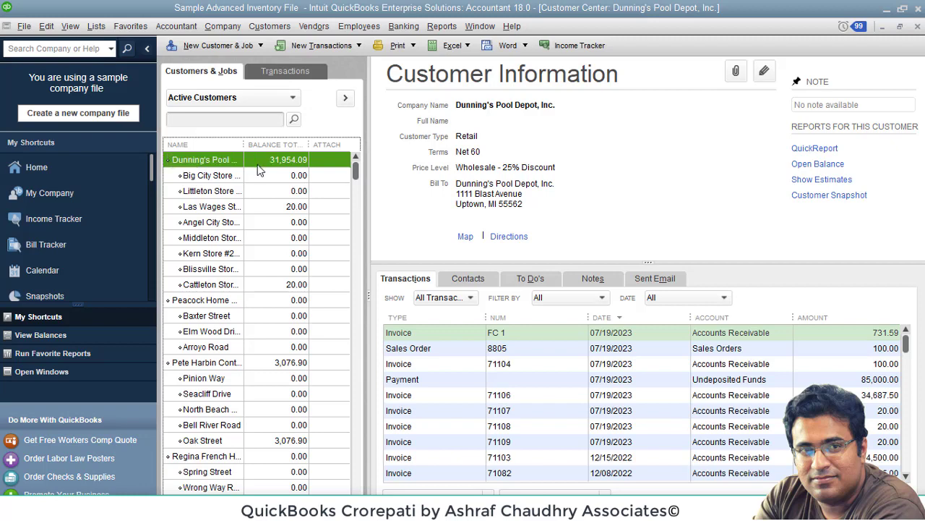
- Inspect the customer's 100.00 invoice dated 07/19/2023, look through the transaction list and close the Customer Center
double_click(594, 365)
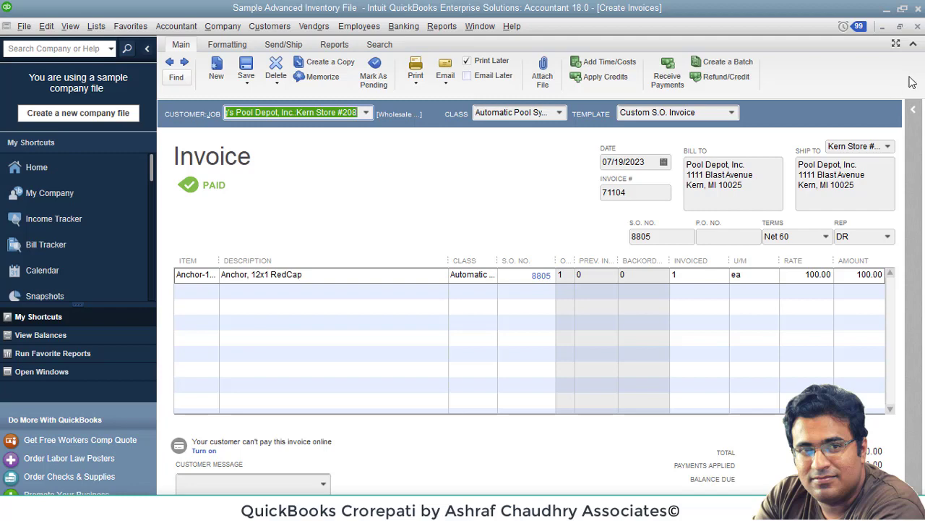
left_click(918, 27)
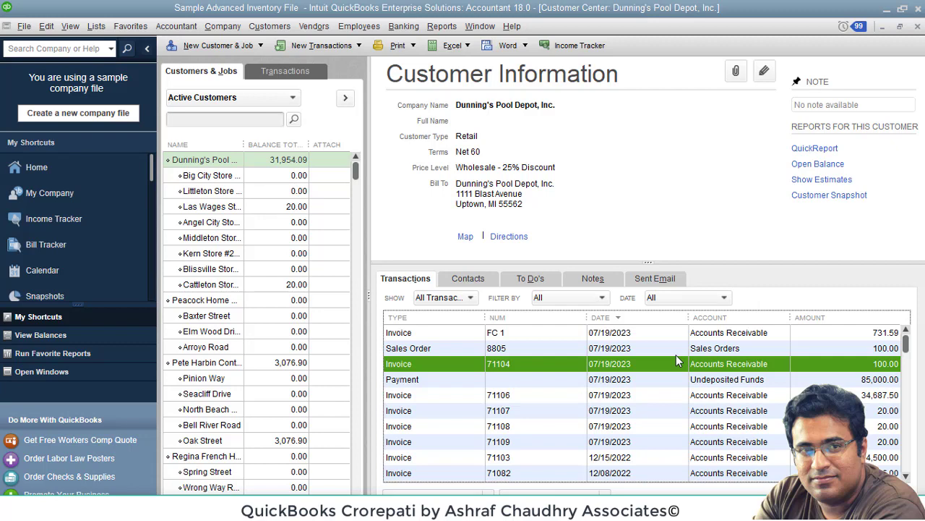
scroll(672, 380, "down", 5)
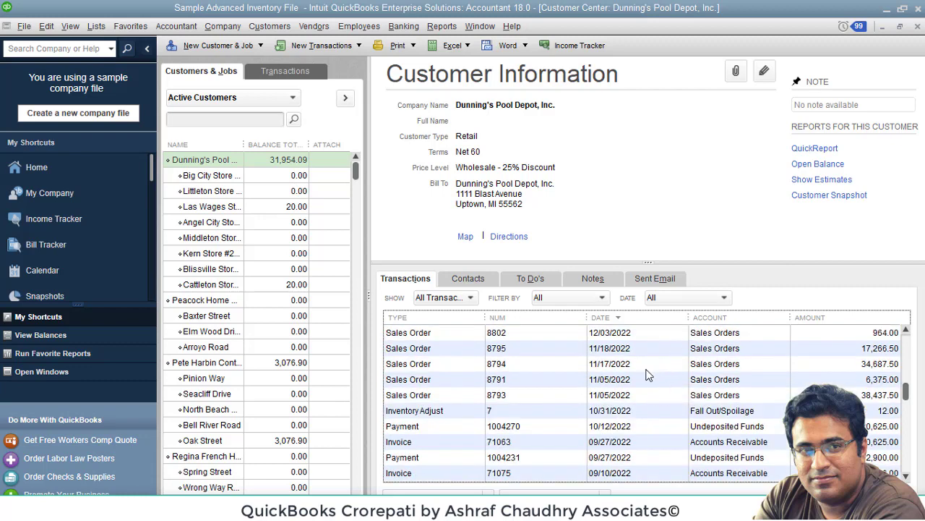
scroll(511, 403, "up", 5)
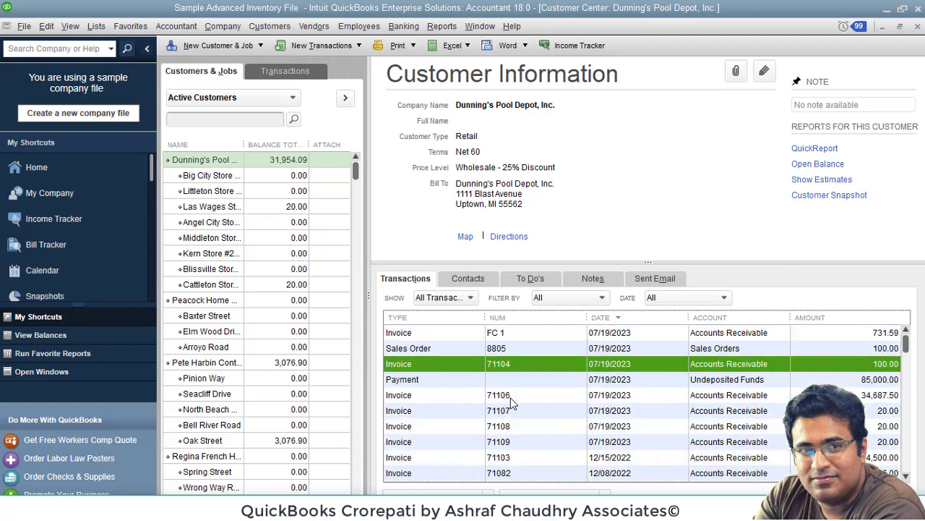
left_click(917, 27)
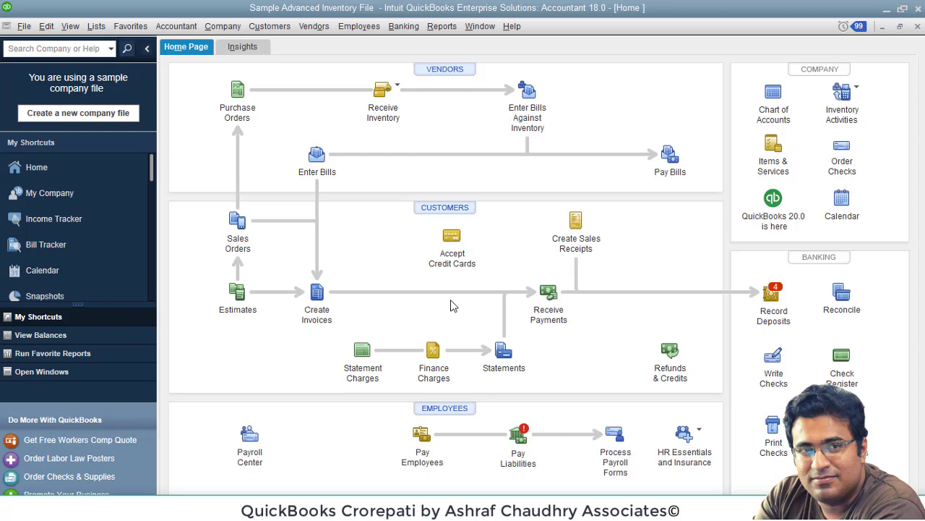
- Start a credit memo from a new invoice for Dunning's Pool Depot, Inc. and add an AN spring line
left_click(317, 293)
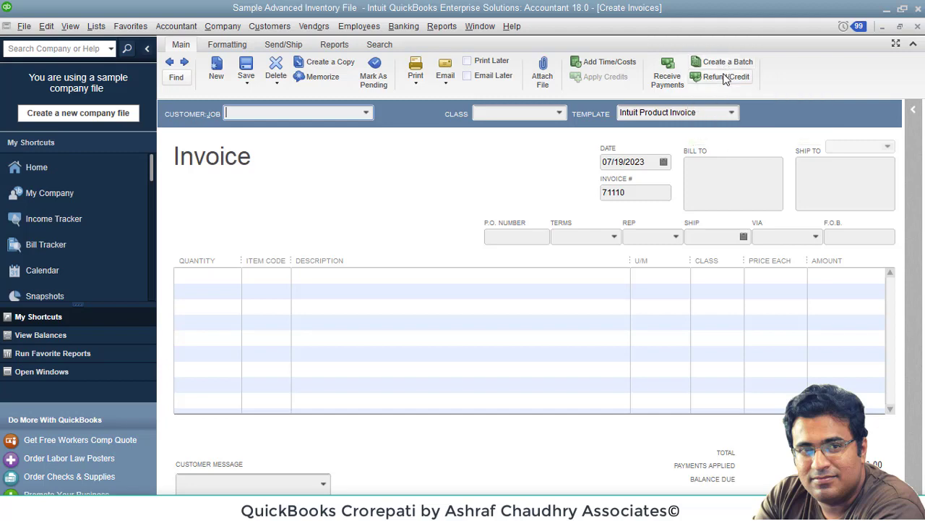
left_click(727, 77)
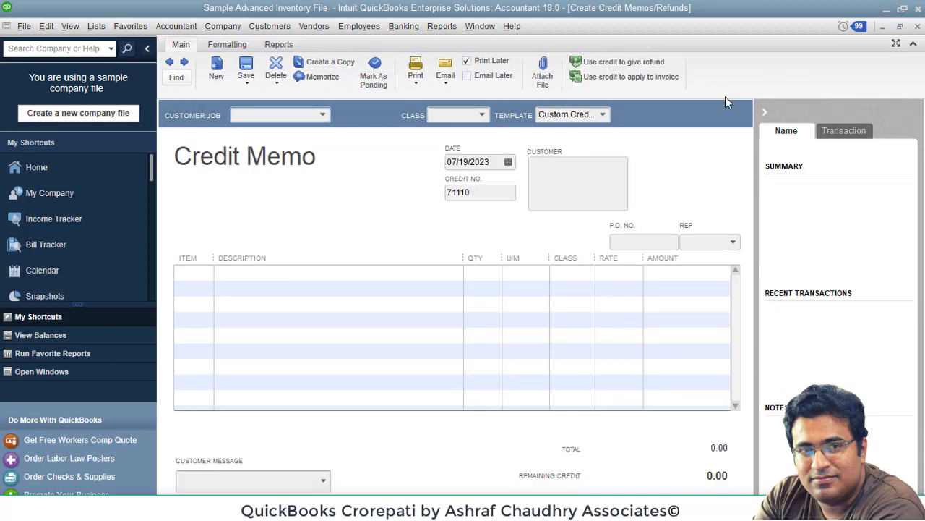
left_click(322, 115)
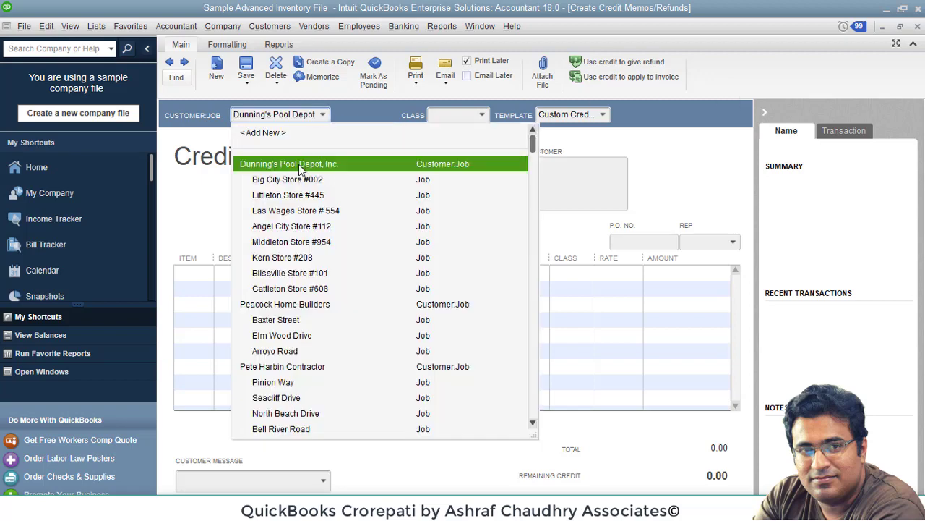
left_click(298, 164)
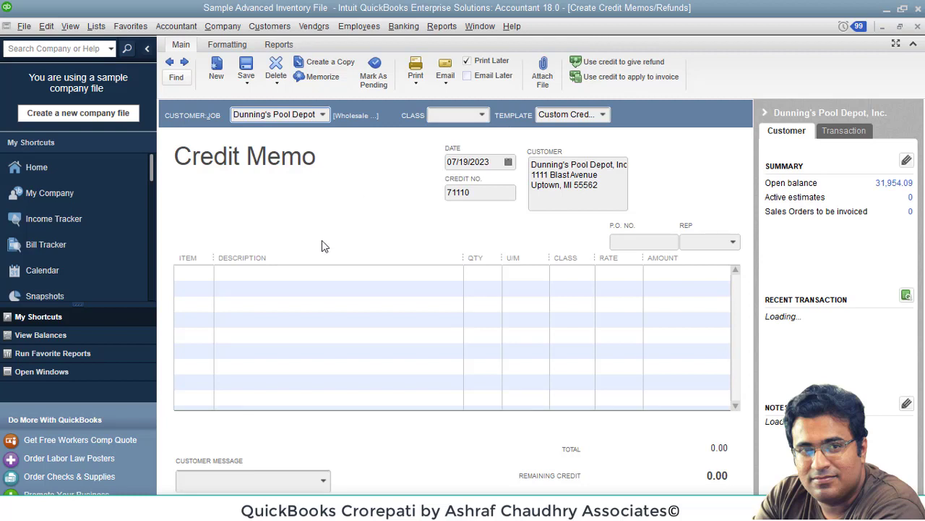
left_click(194, 273)
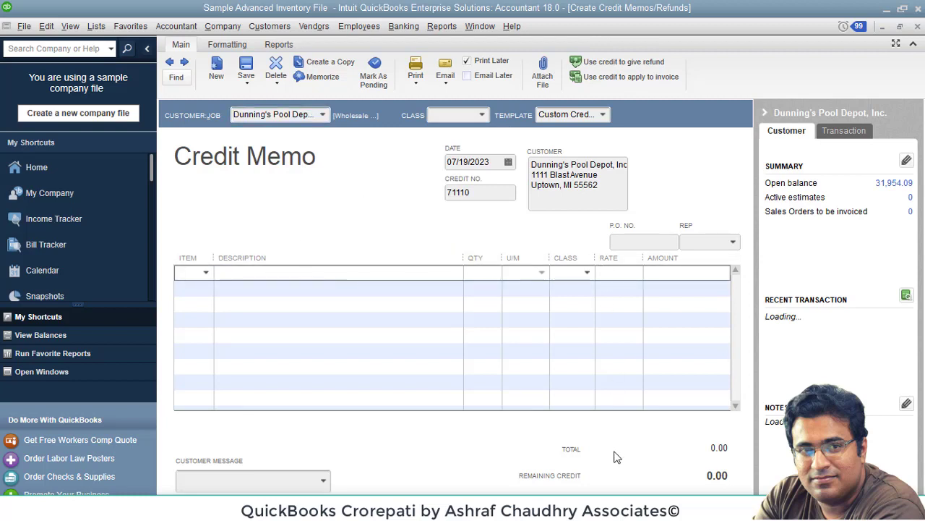
left_click(207, 272)
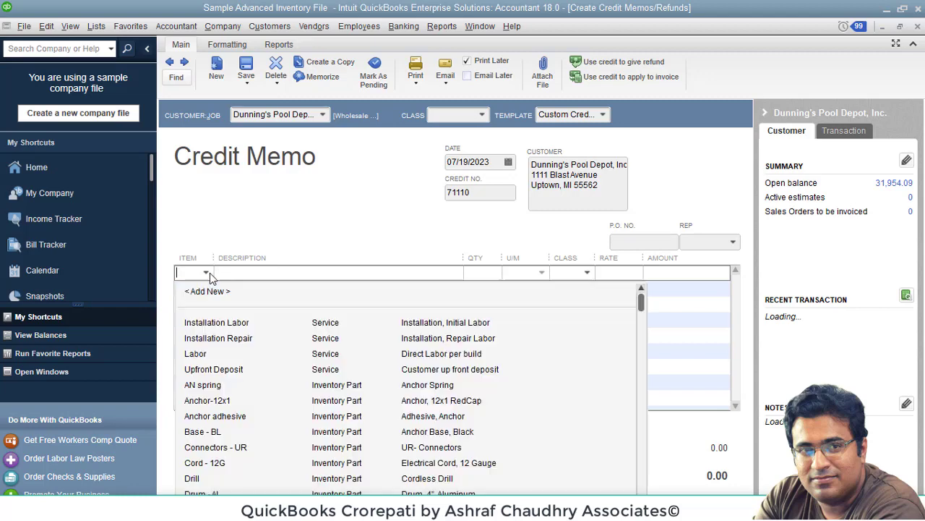
left_click(226, 384)
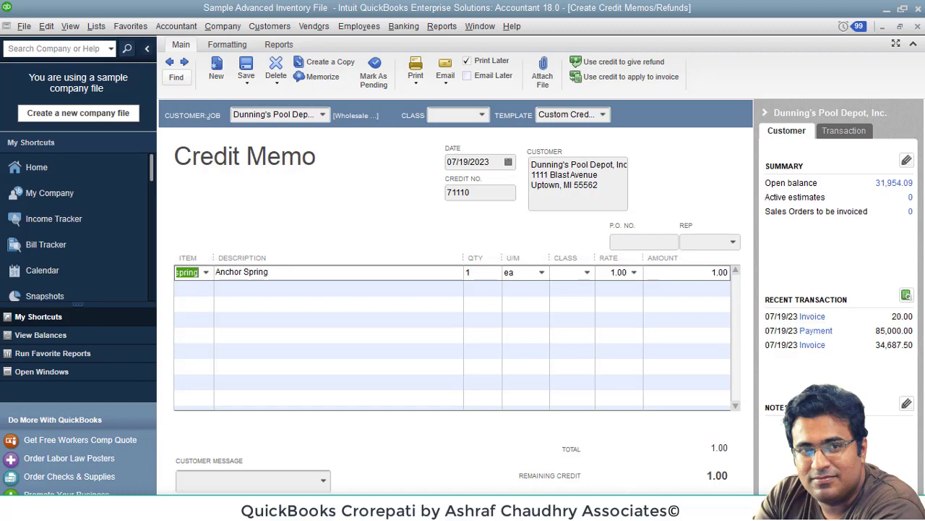
- Save the credit memo despite its future date and apply the 1.00 credit to the customer's 34,687.50 invoice
key("ctrl+s")
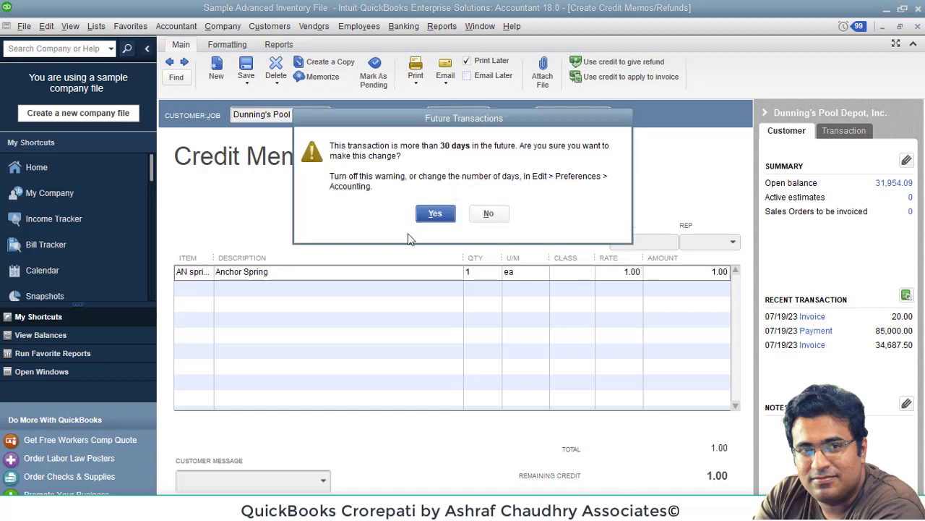
left_click(436, 221)
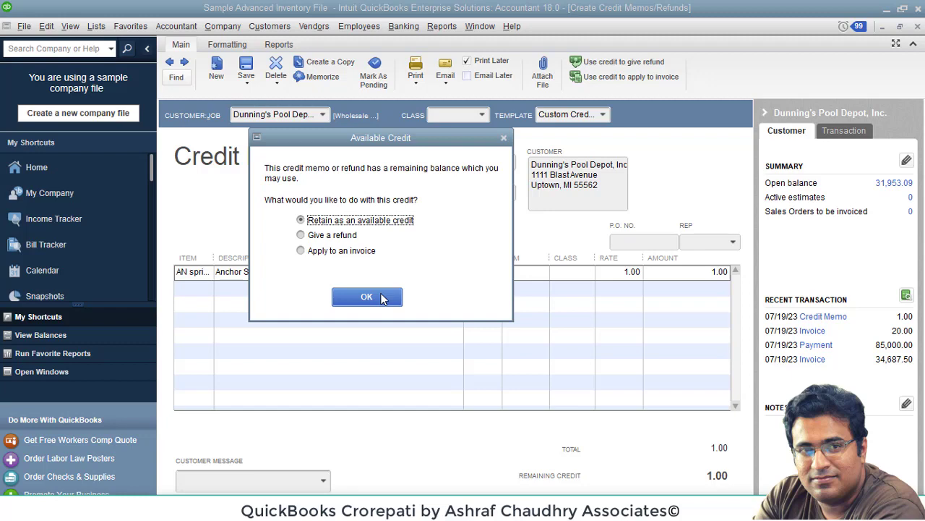
left_click(346, 253)
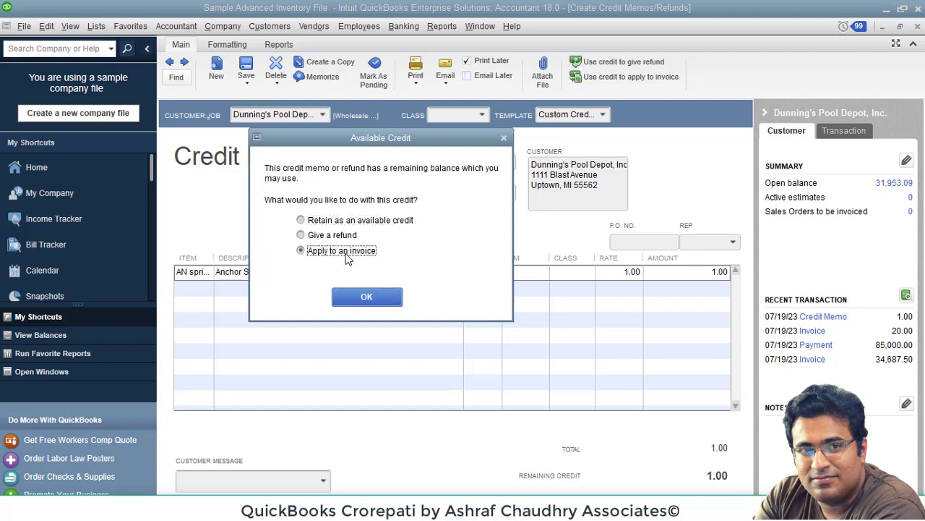
left_click(363, 307)
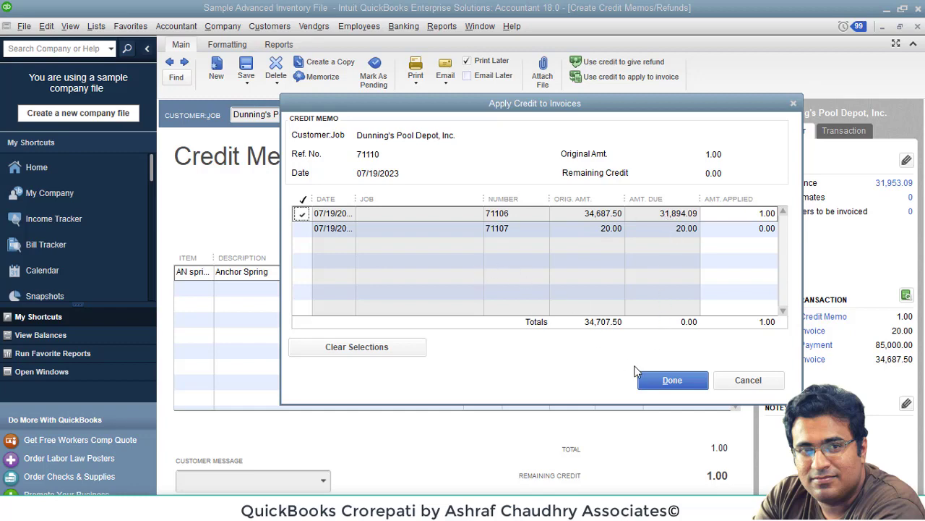
left_click(669, 381)
left_click(670, 381)
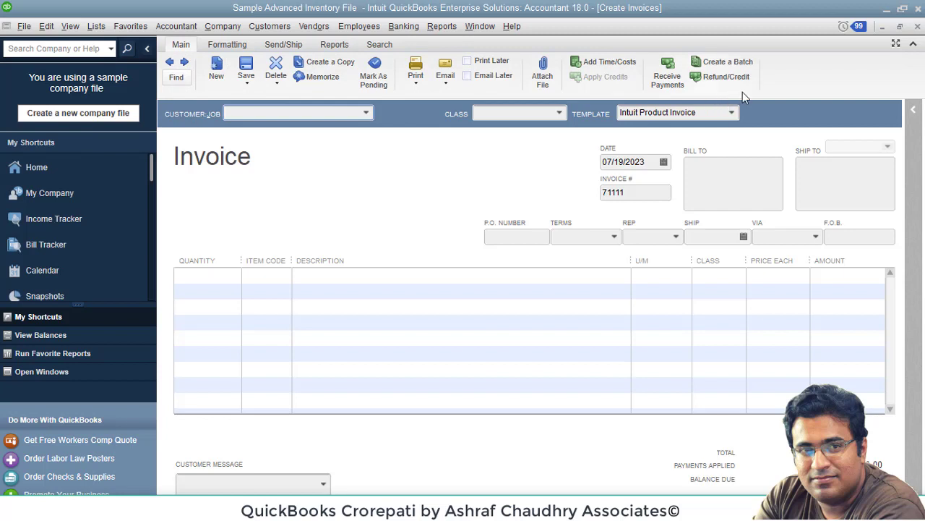
- Look over the available invoice templates and the template formatting options on the blank invoice
left_click(731, 112)
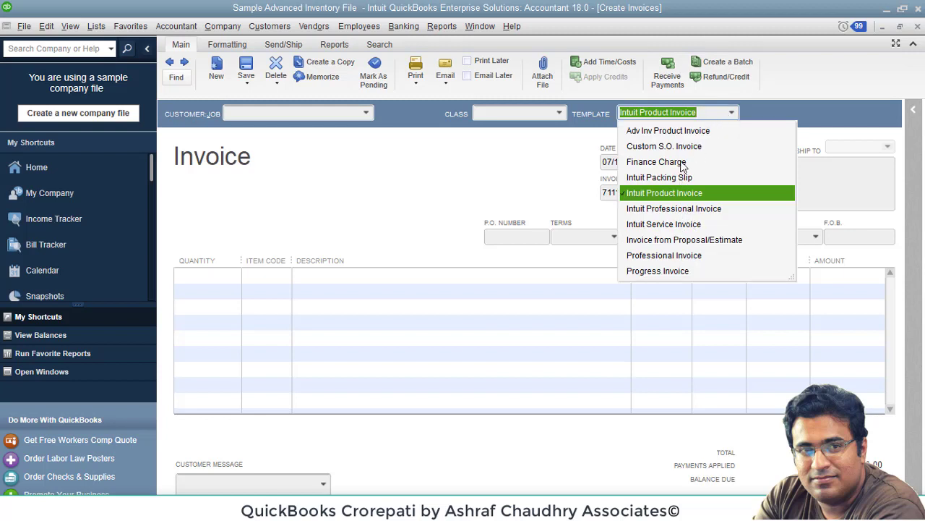
left_click(427, 149)
left_click(227, 45)
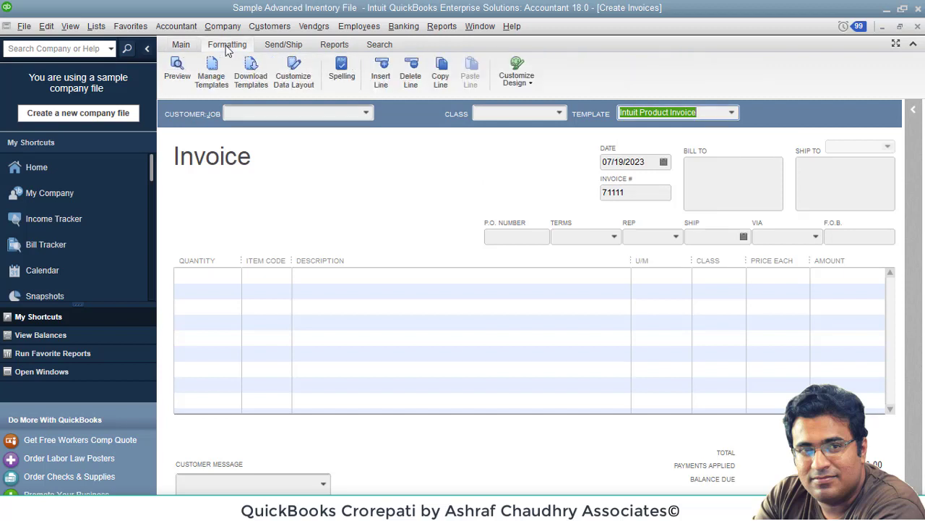
left_click(182, 45)
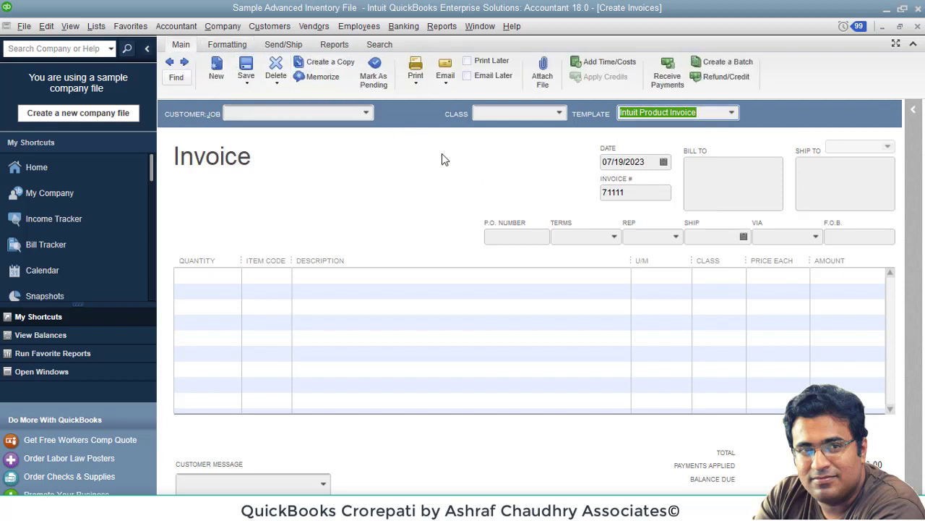
- Preview the blank invoice in the Intuit Packing Slip layout and in the Professional Invoice layout
left_click(733, 113)
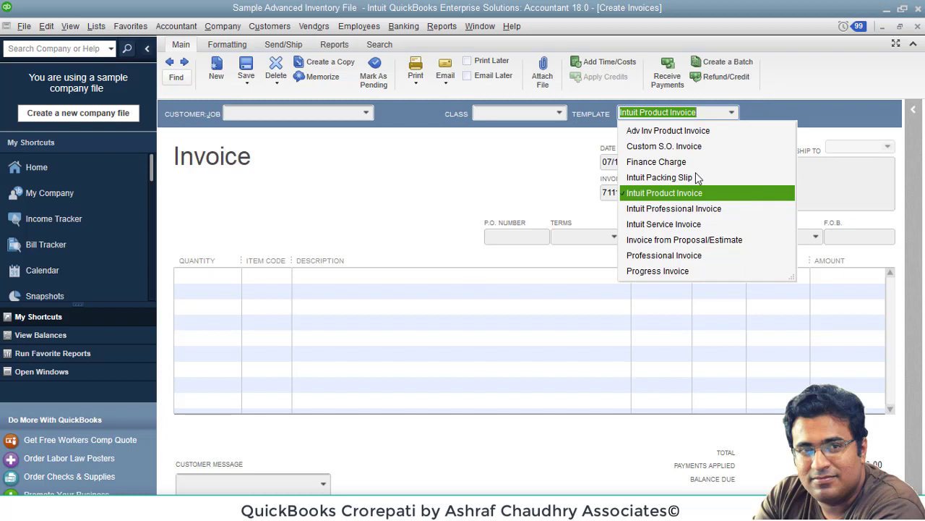
left_click(660, 177)
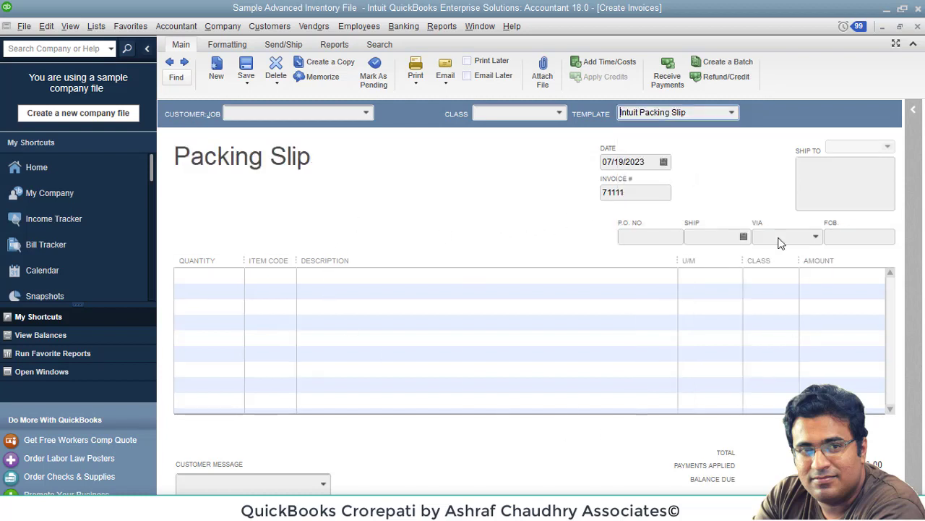
left_click(731, 113)
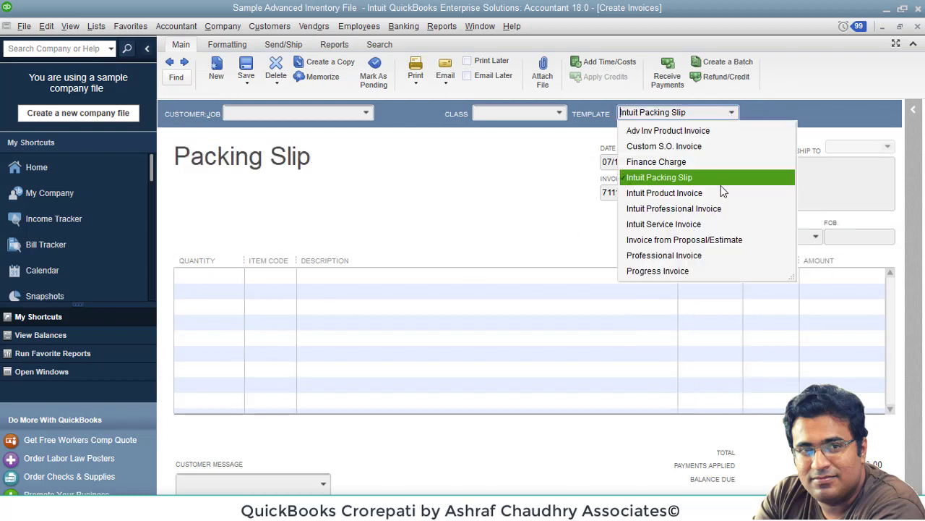
left_click(708, 256)
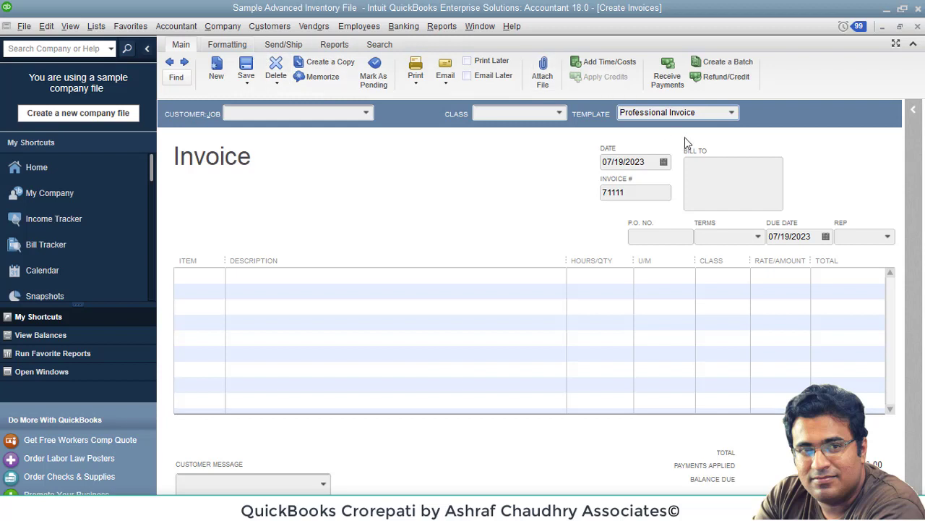
- Compare the Intuit Service Invoice template with the Professional Invoice template and its Hours/Qty column
left_click(727, 114)
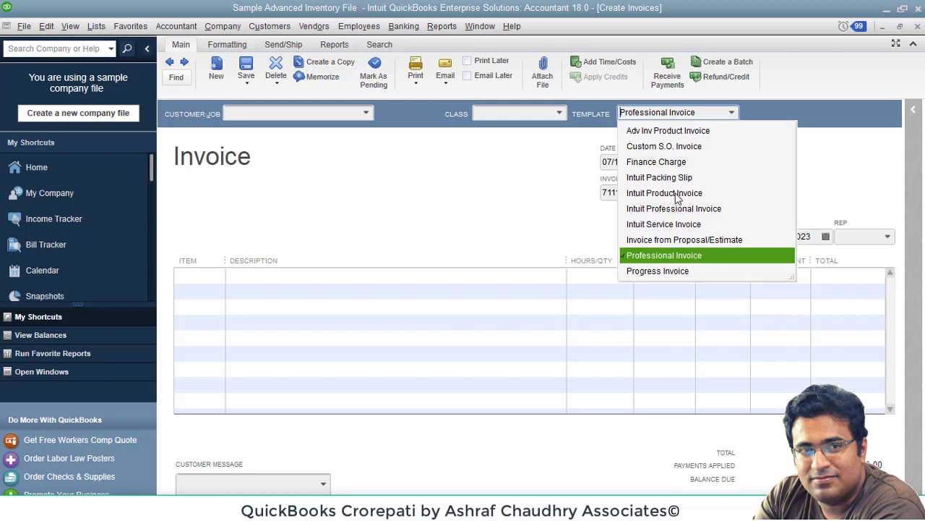
left_click(678, 226)
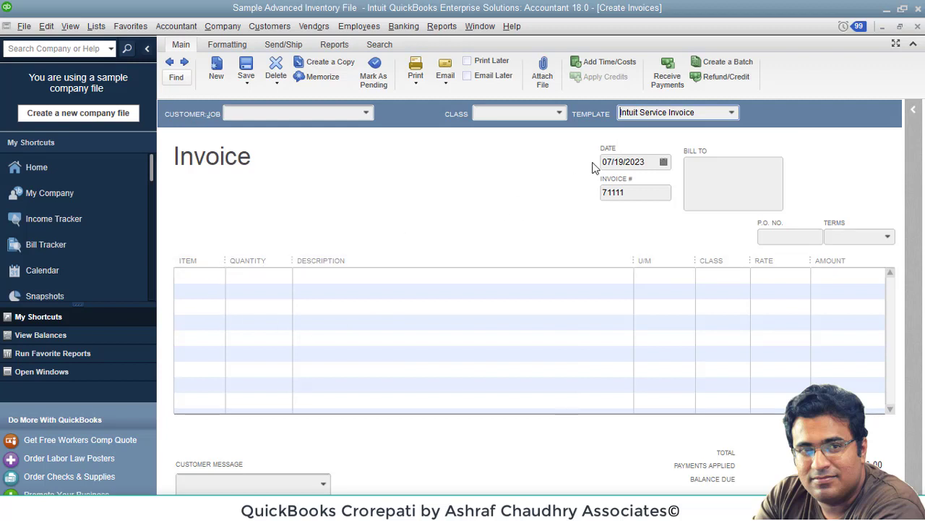
left_click(732, 114)
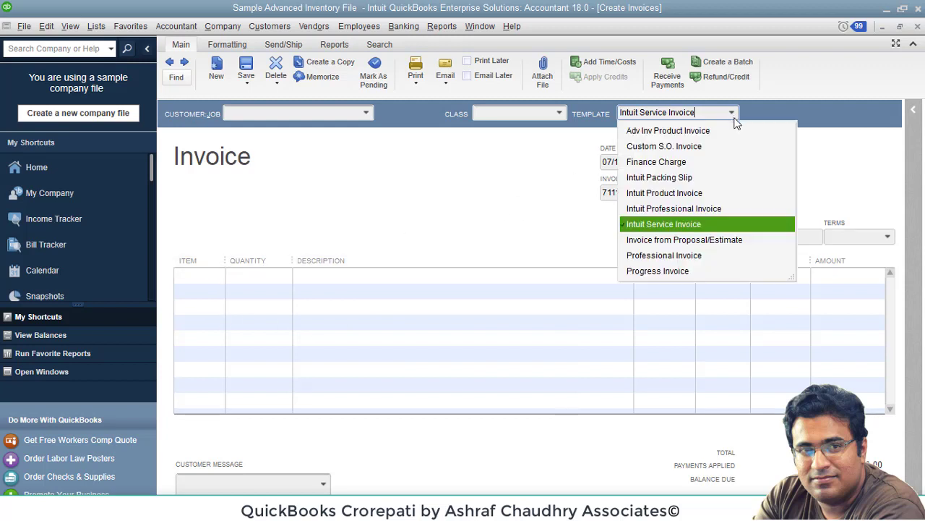
left_click(682, 256)
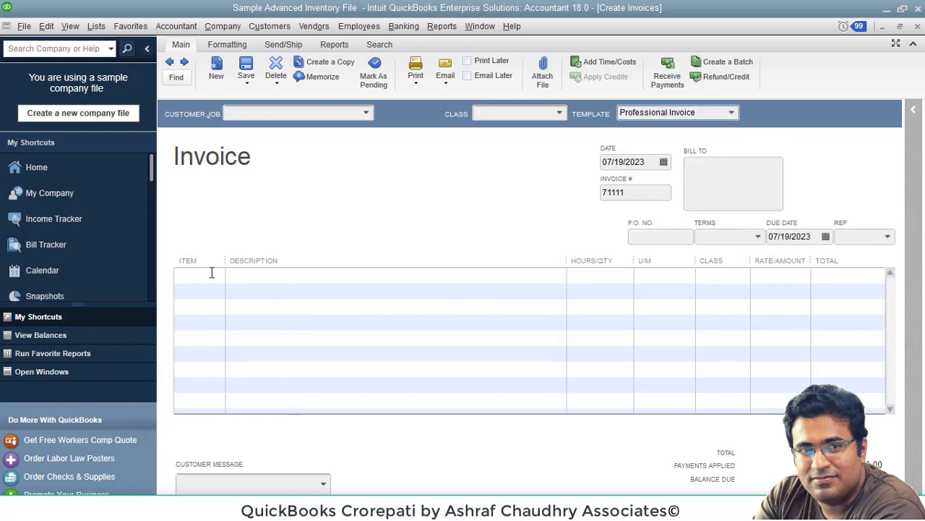
left_click(622, 276)
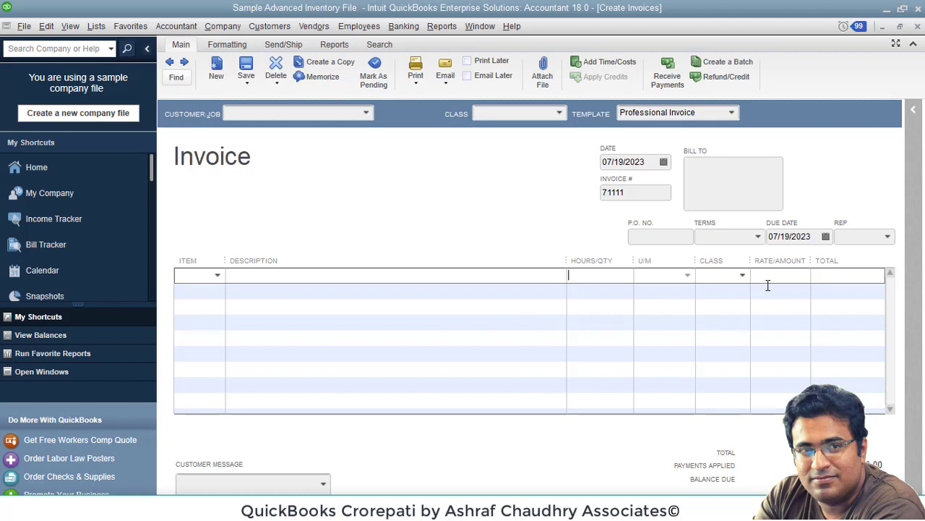
- Review the template choices again and set the blank invoice to the Intuit Service Invoice template
left_click(731, 112)
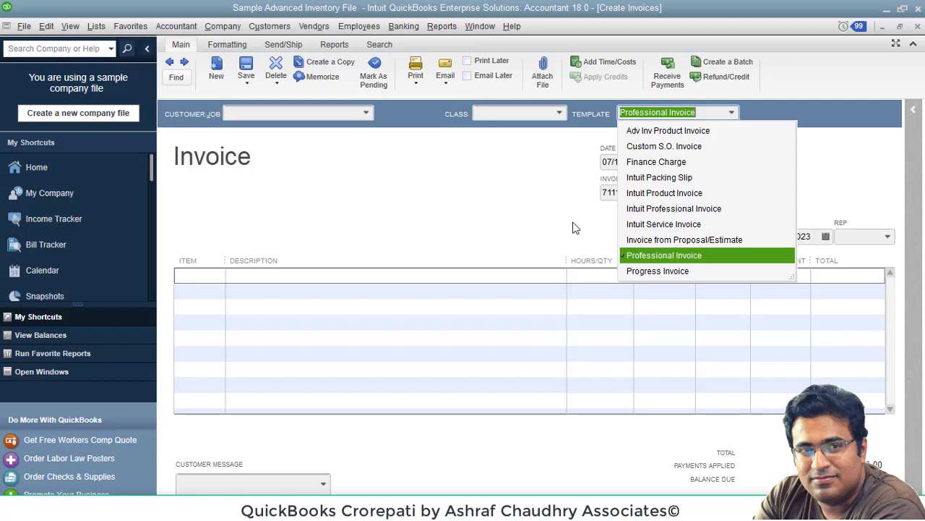
left_click(516, 194)
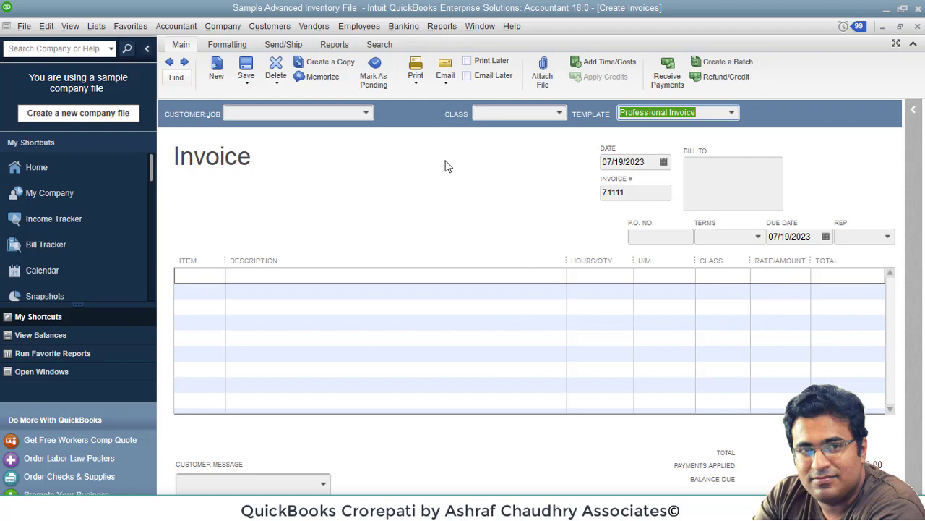
left_click(736, 113)
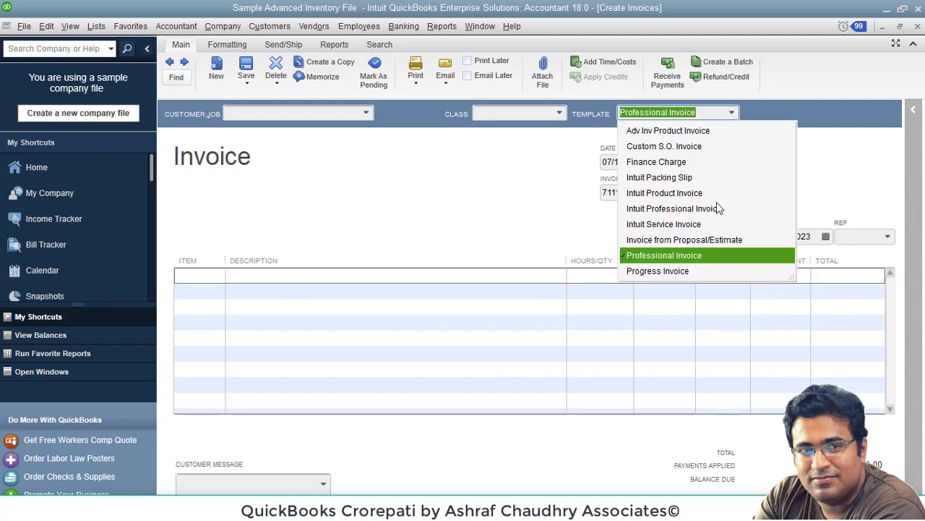
left_click(713, 222)
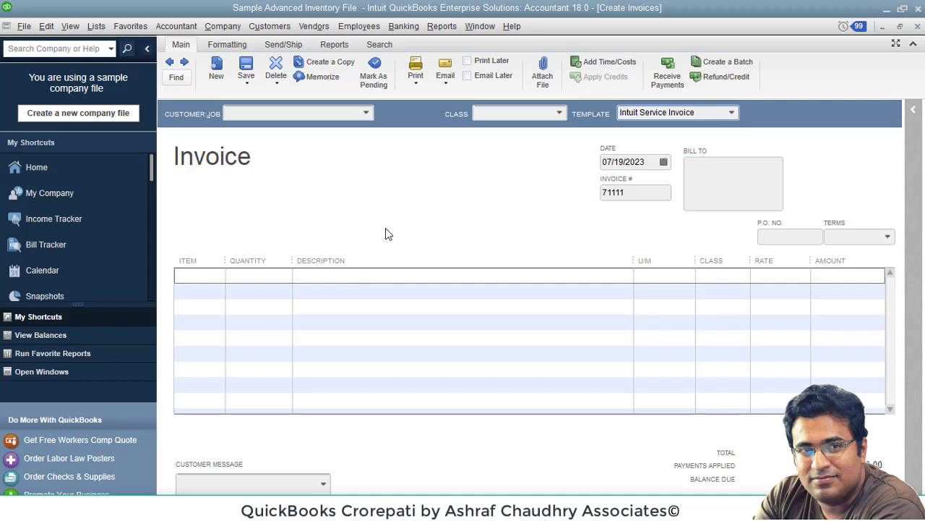
- Browse the items for the first invoice line and search Find & Select Items for "bASE" in all fields
left_click(211, 274)
left_click(217, 275)
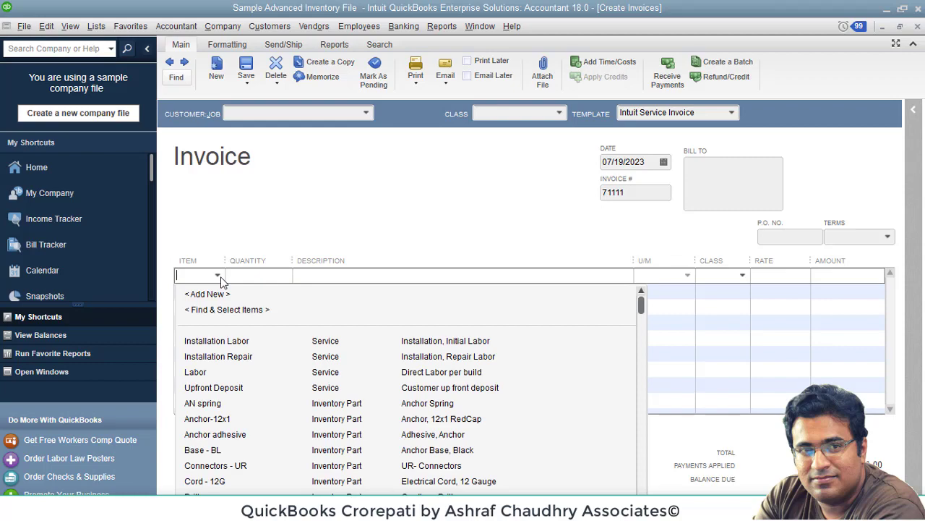
scroll(425, 375, "down", 15)
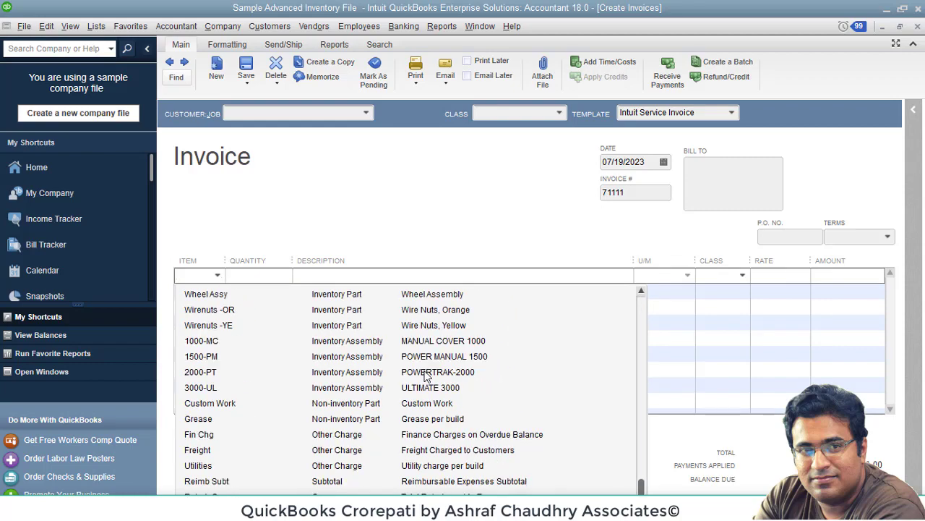
scroll(427, 376, "up", 15)
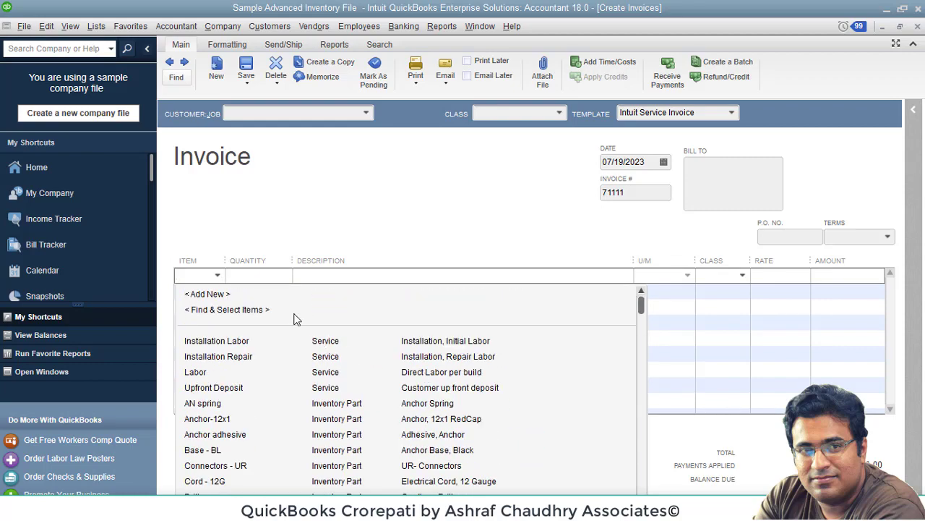
left_click(294, 314)
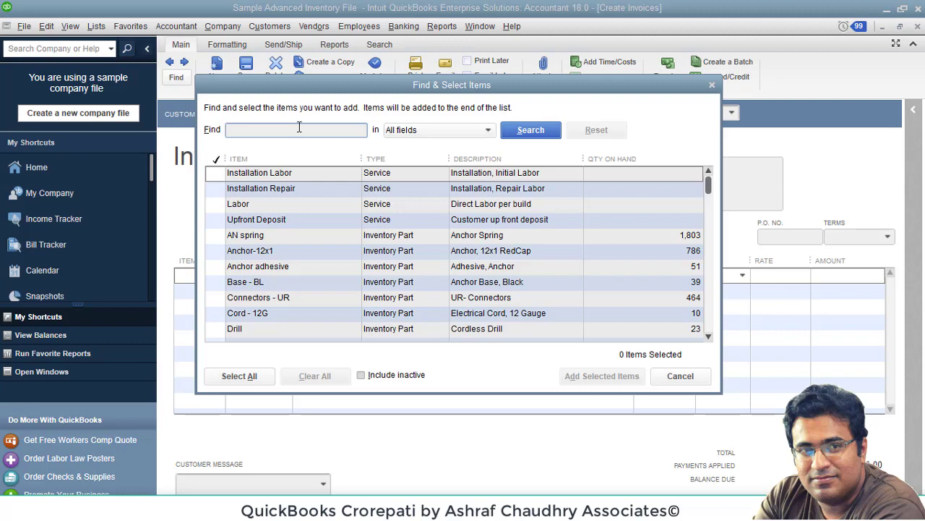
type("bASE")
key("Return")
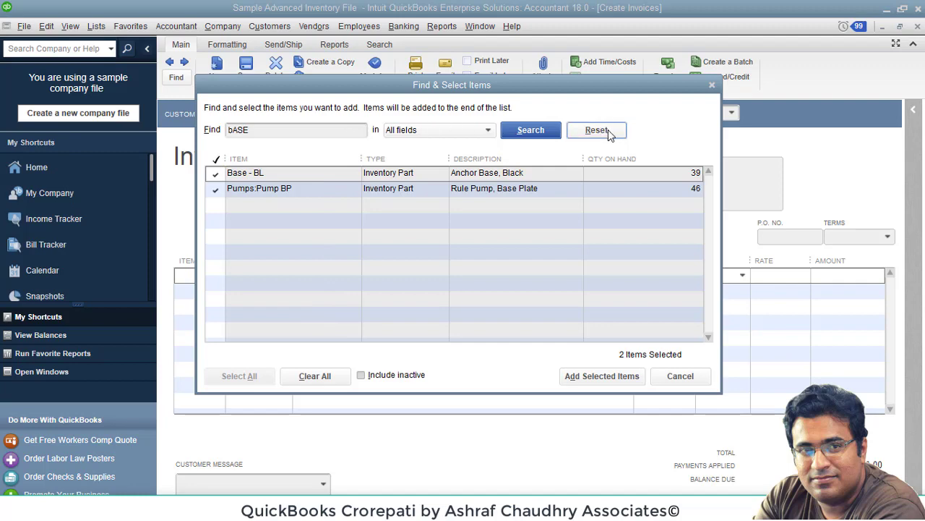
- Replace the item search term with "PUMP" and run the search
left_click(298, 136)
double_click(243, 136)
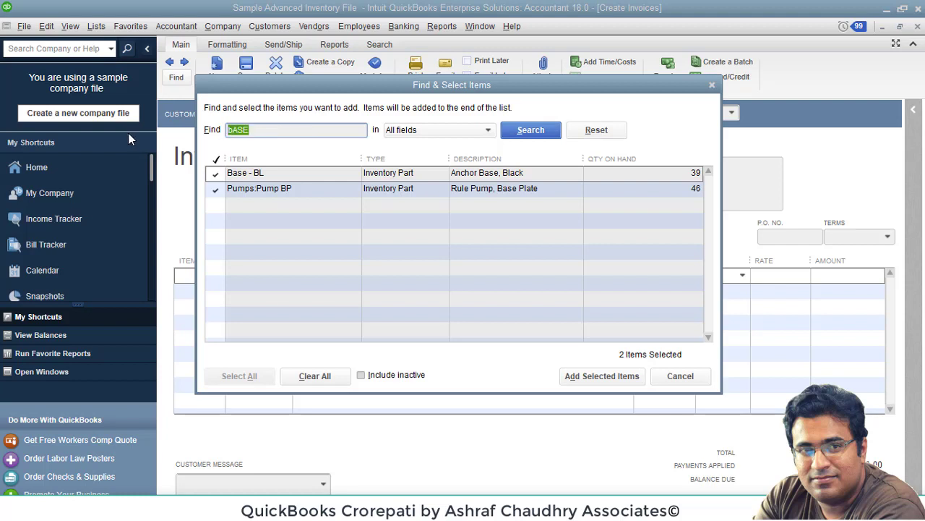
key("BackSpace")
type("OU")
key("BackSpace")
key("BackSpace")
type("PUMP")
key("Return")
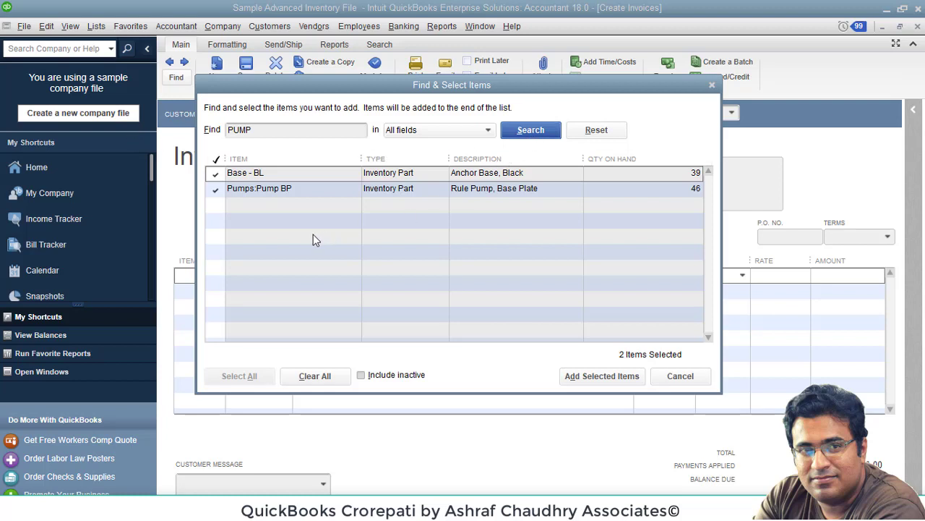
- Clear the "PUMP" search term and reset the item finder to the full item list
left_click(271, 135)
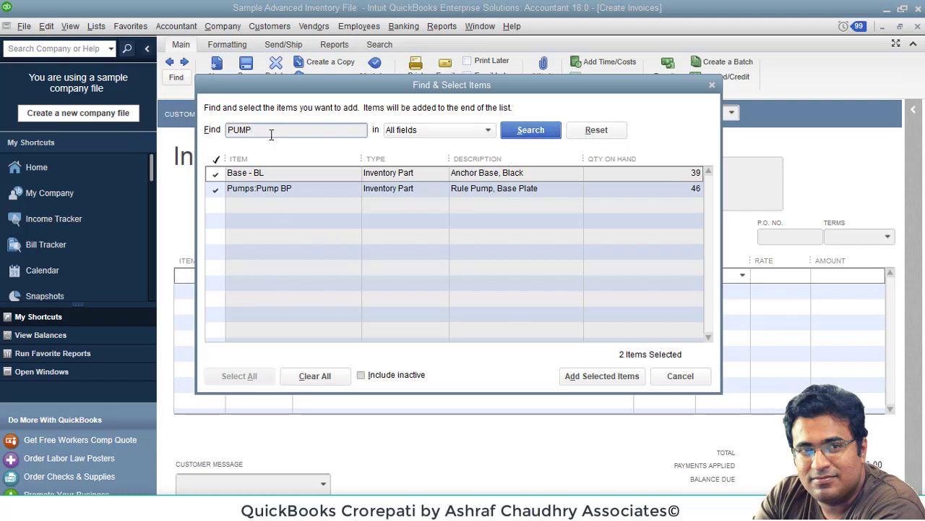
key("BackSpace")
key("BackSpace")
key("BackSpace")
key("BackSpace")
left_click(470, 129)
left_click(470, 130)
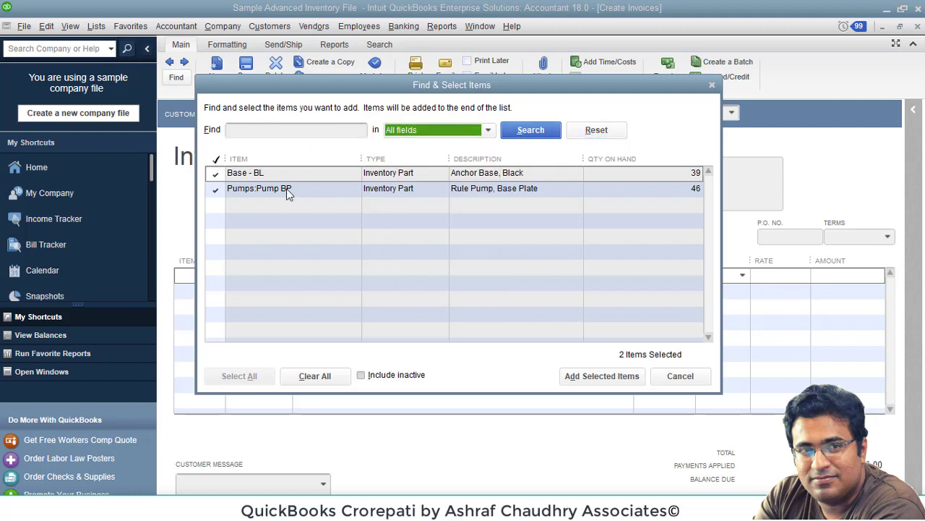
left_click(597, 130)
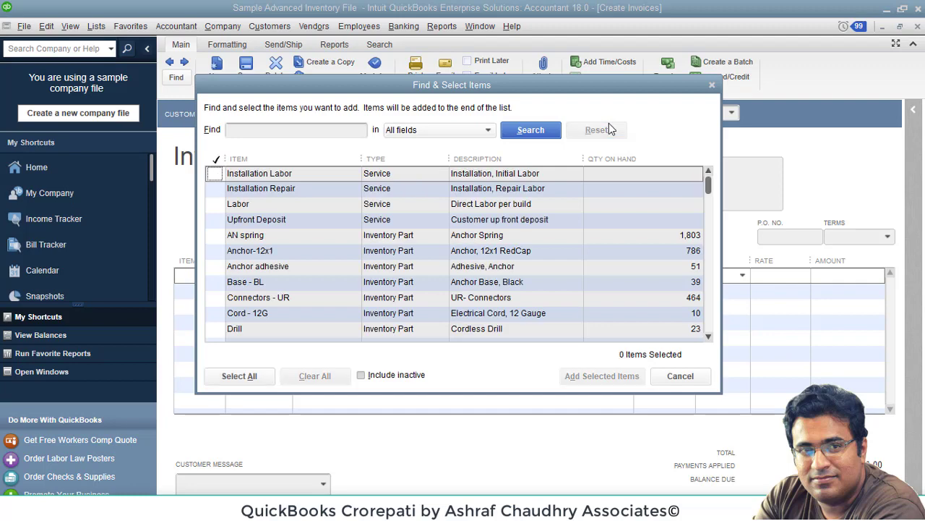
- Search all item fields for "c"
left_click(286, 127)
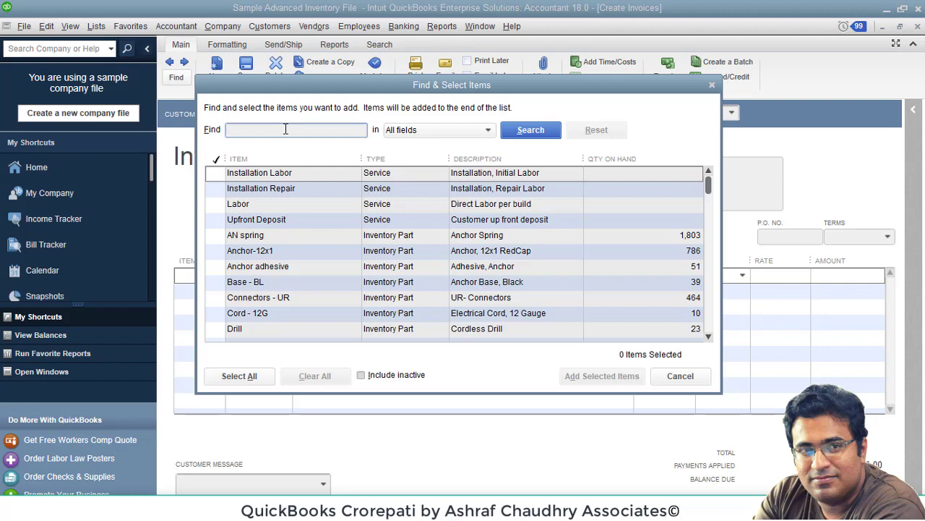
type("c")
key("Return")
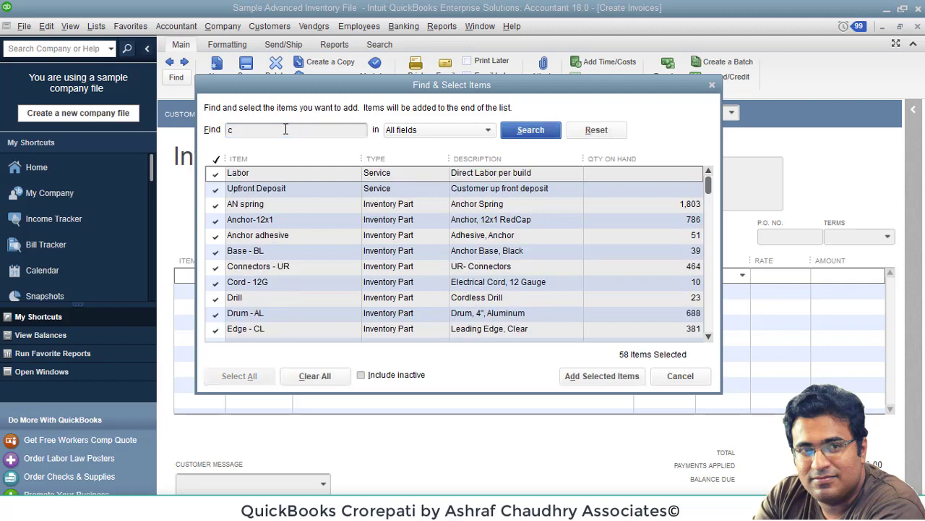
- Change the item search term to "Co" and run the search
left_click(284, 129)
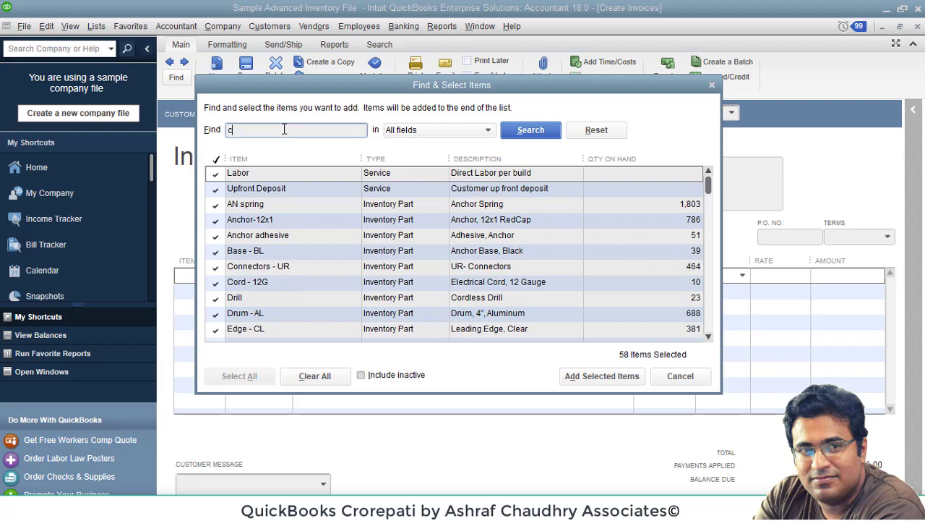
key("BackSpace")
type("Connerctor")
key("BackSpace")
key("BackSpace")
key("BackSpace")
key("BackSpace")
key("BackSpace")
key("BackSpace")
key("BackSpace")
key("BackSpace")
key("BackSpace")
type("Co")
key("Return")
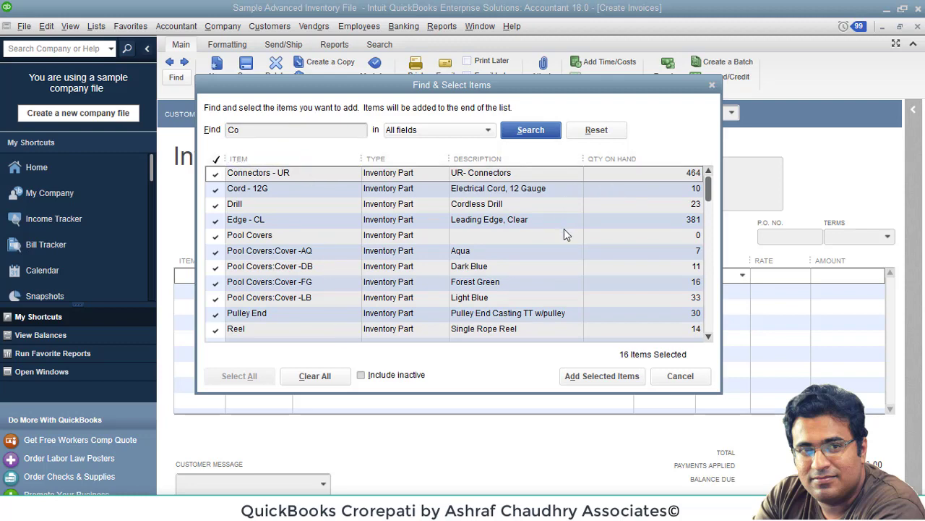
- Search the items for "Drill" and reset the finder to the full list
double_click(279, 131)
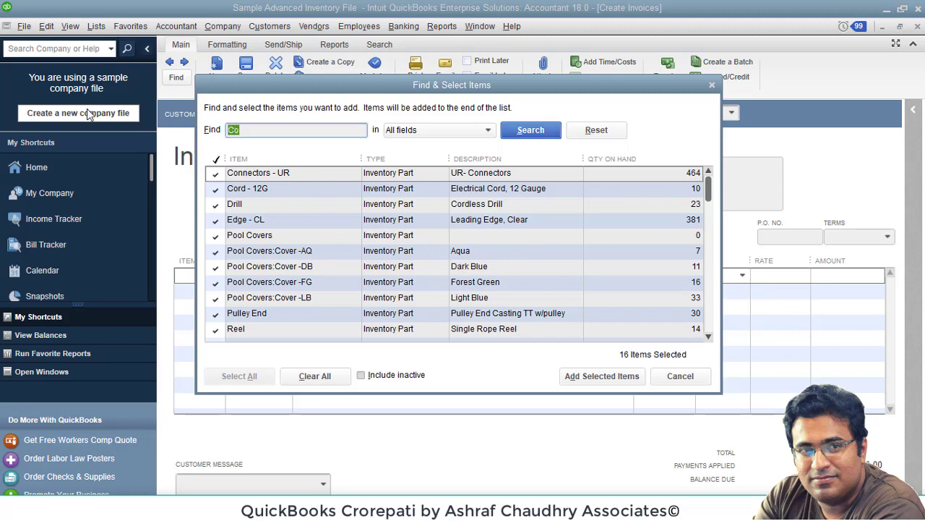
key("BackSpace")
type("Drill")
key("Return")
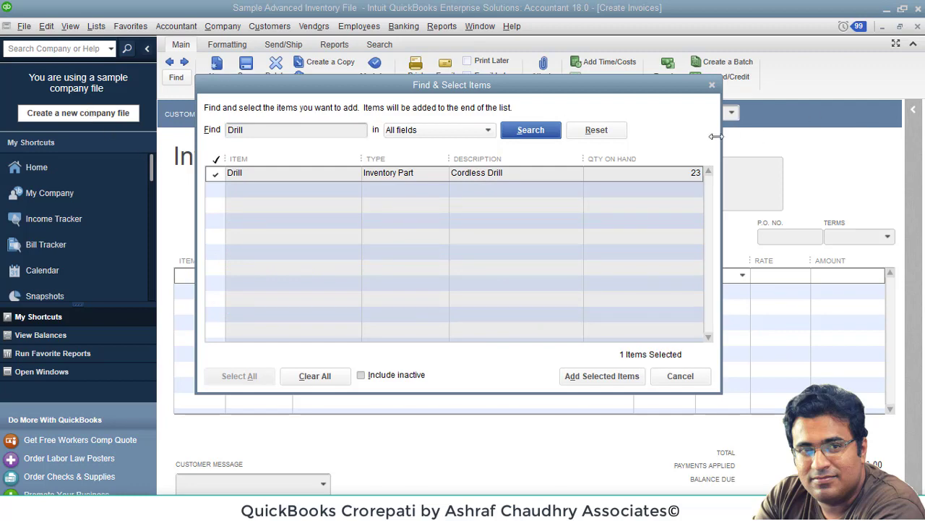
left_click(596, 130)
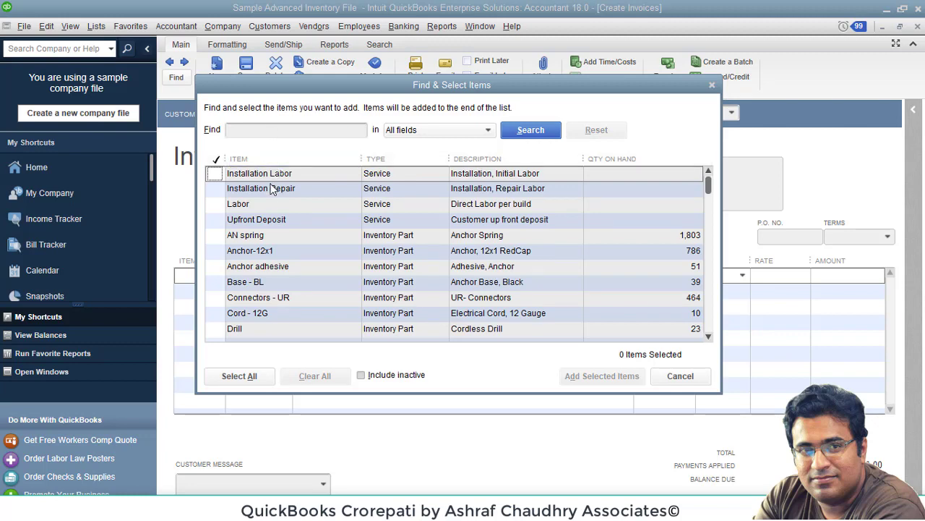
- Select every item in the Find & Select Items list and clear the whole selection again
left_click(287, 134)
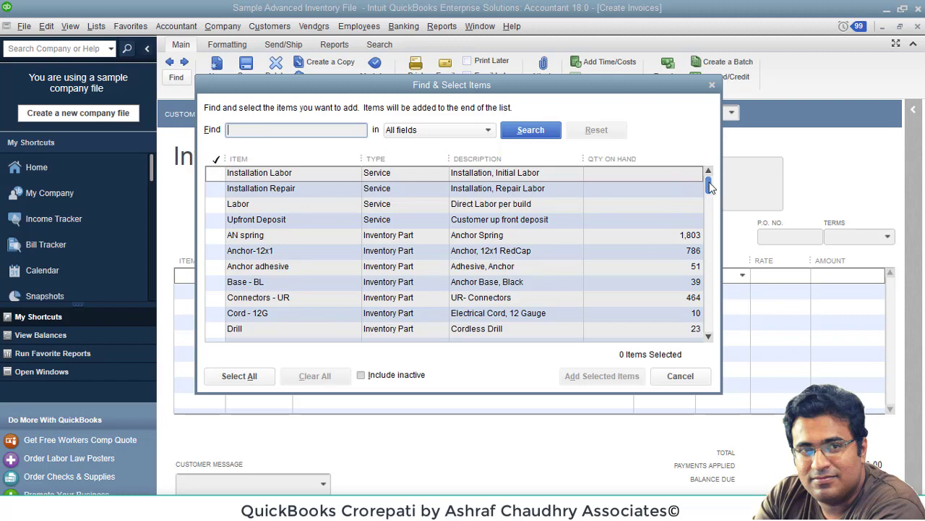
left_click_drag(712, 184, 712, 268)
left_click(239, 376)
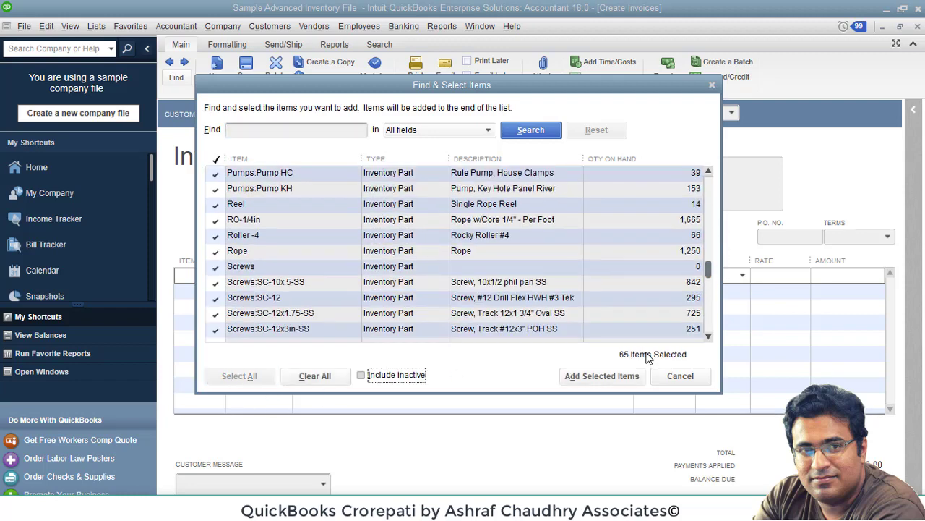
left_click(314, 375)
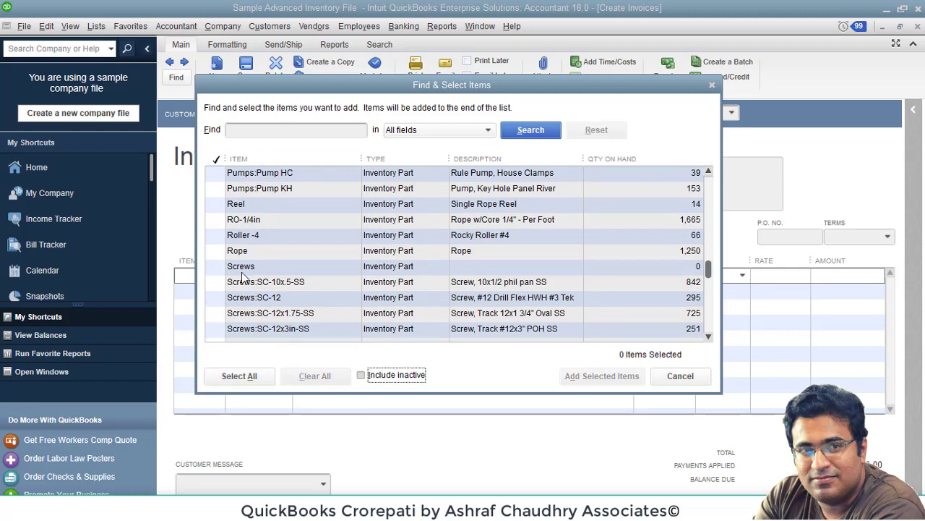
- Search the items for "rocky", a word from the Roller -4 description
left_click(250, 129)
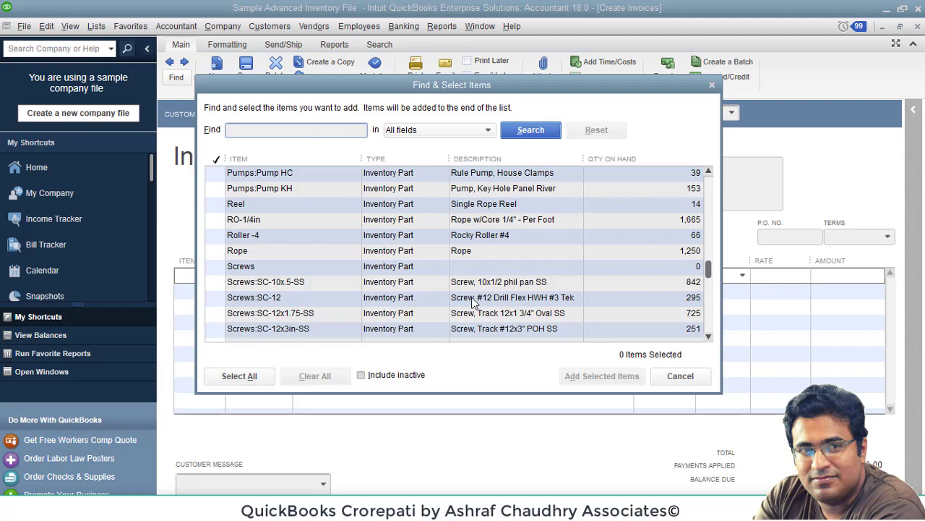
left_click(279, 237)
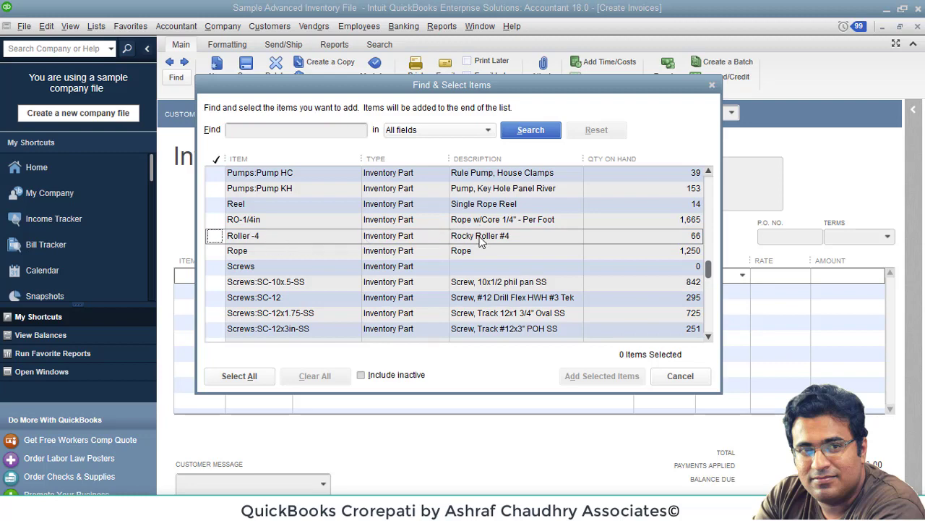
left_click(304, 136)
type("rocky")
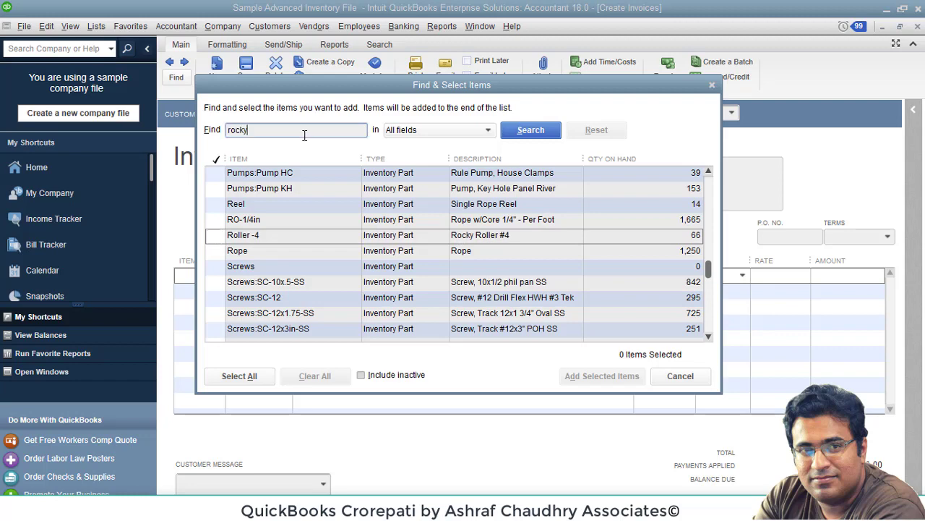
key("Return")
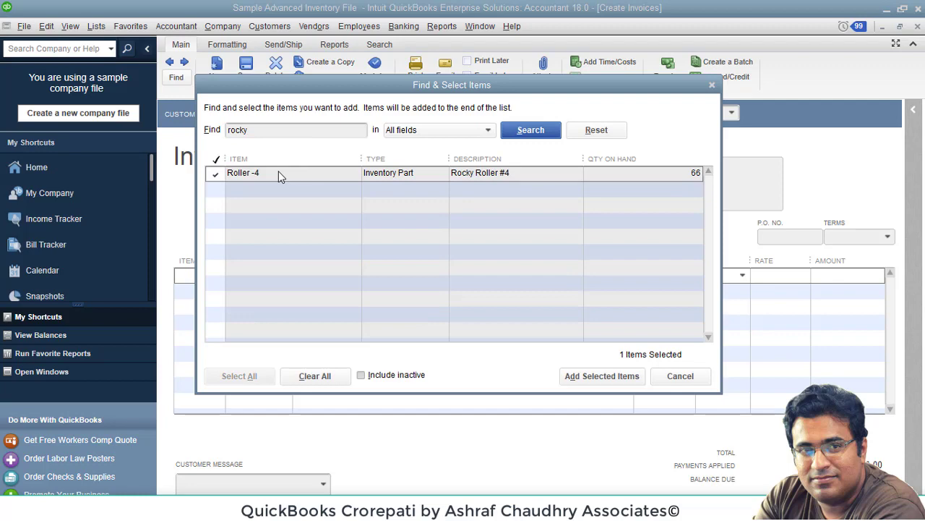
- Check which fields the item search can be limited to and close the finder without adding items
left_click(423, 130)
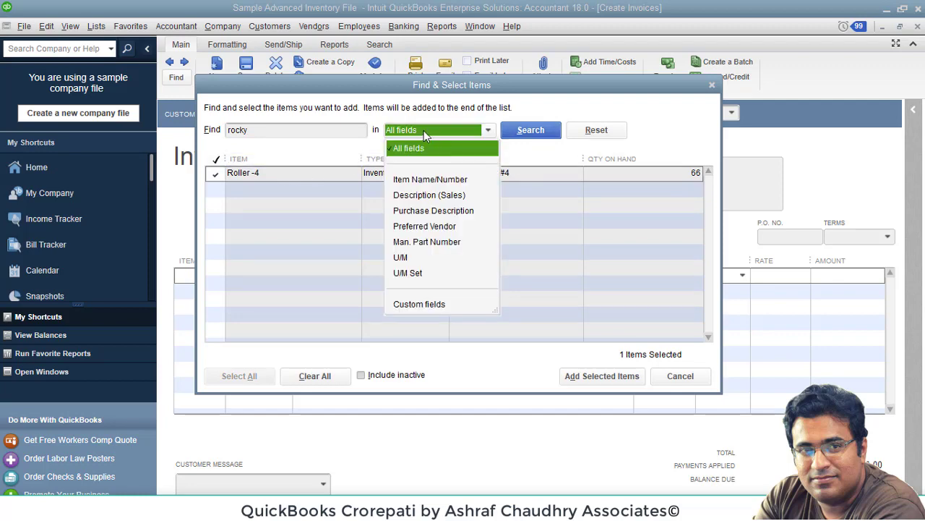
left_click(424, 130)
left_click(712, 86)
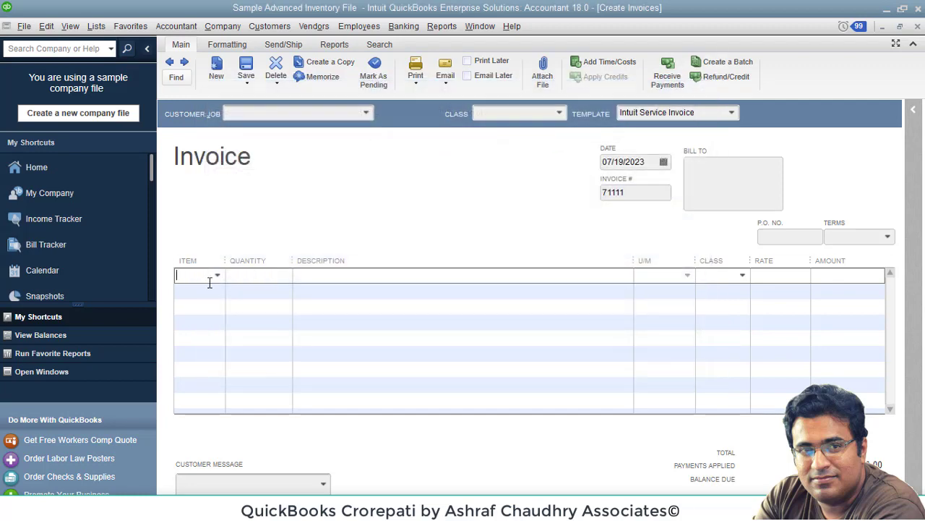
- Reopen Find & Select Items from the first invoice line, look it over and close it without adding anything
left_click(217, 278)
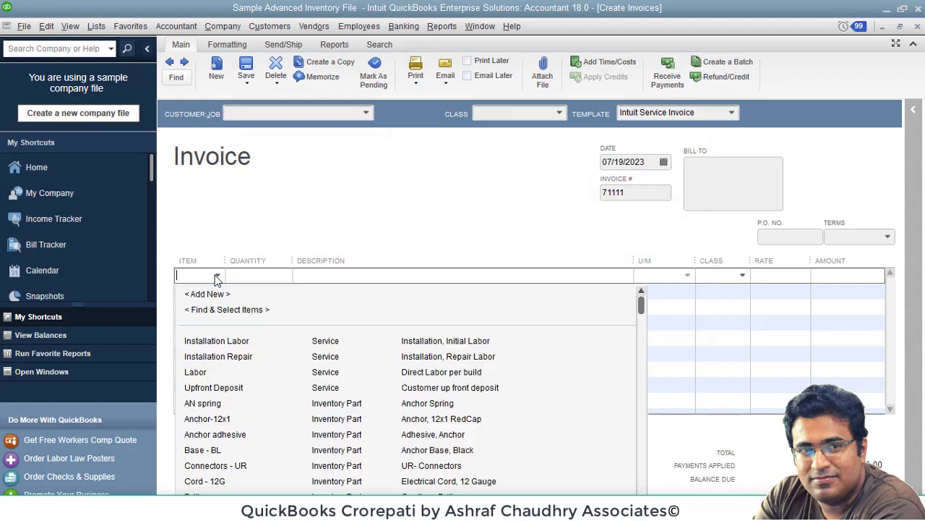
left_click(219, 278)
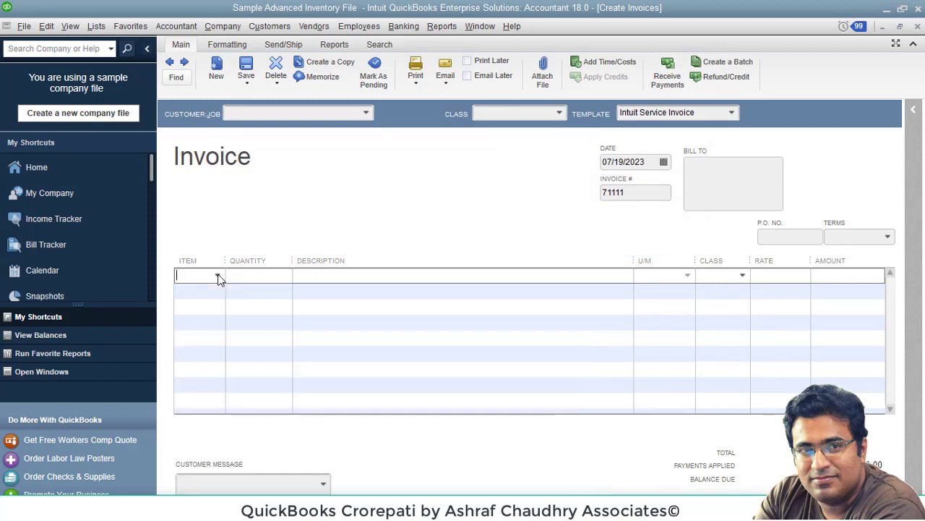
left_click(217, 276)
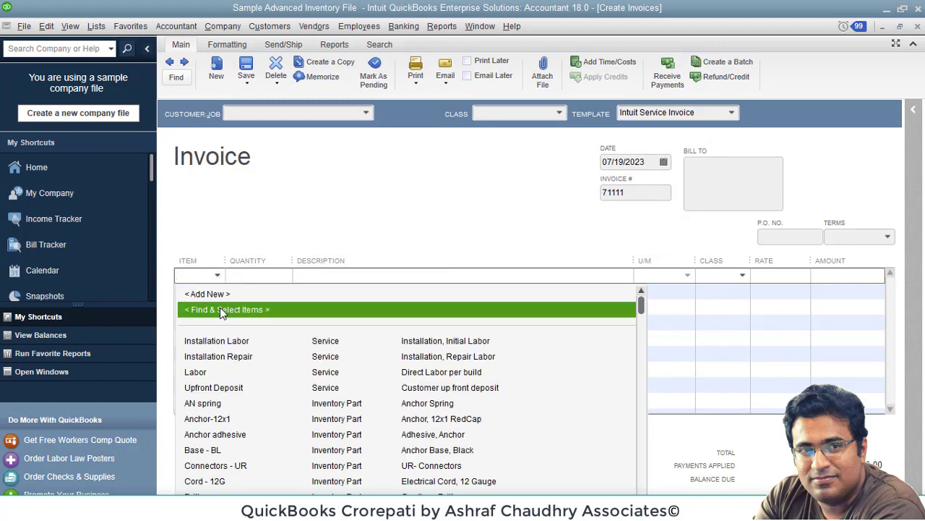
left_click(220, 309)
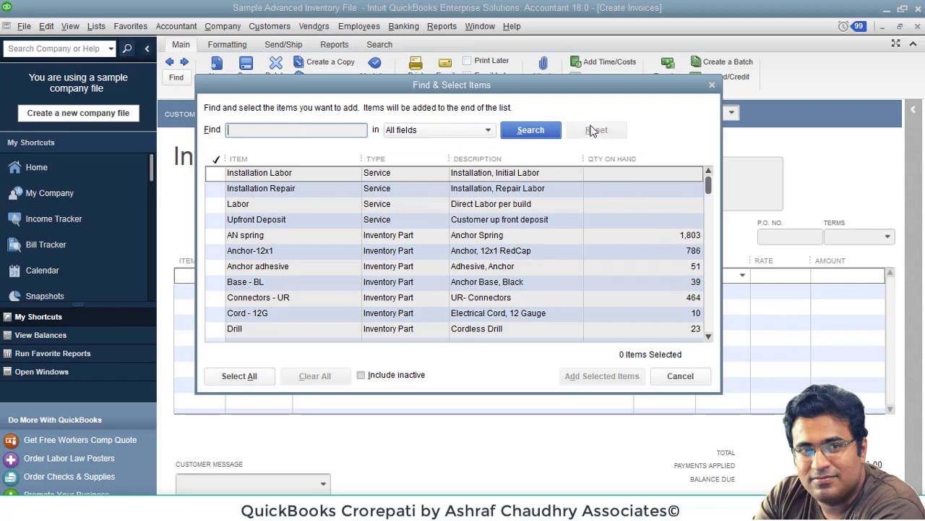
left_click(712, 85)
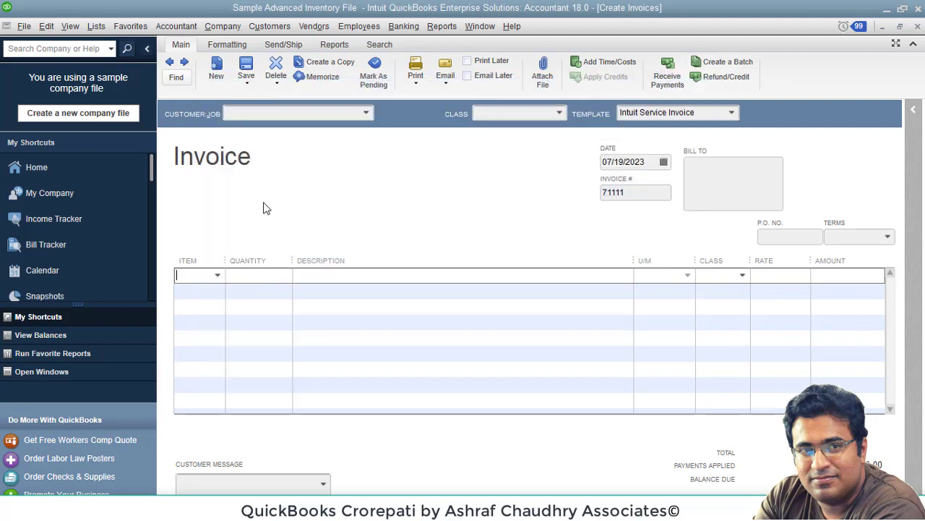
- Close the blank invoice and open the Assess Finance Charges window from the home page
left_click(918, 27)
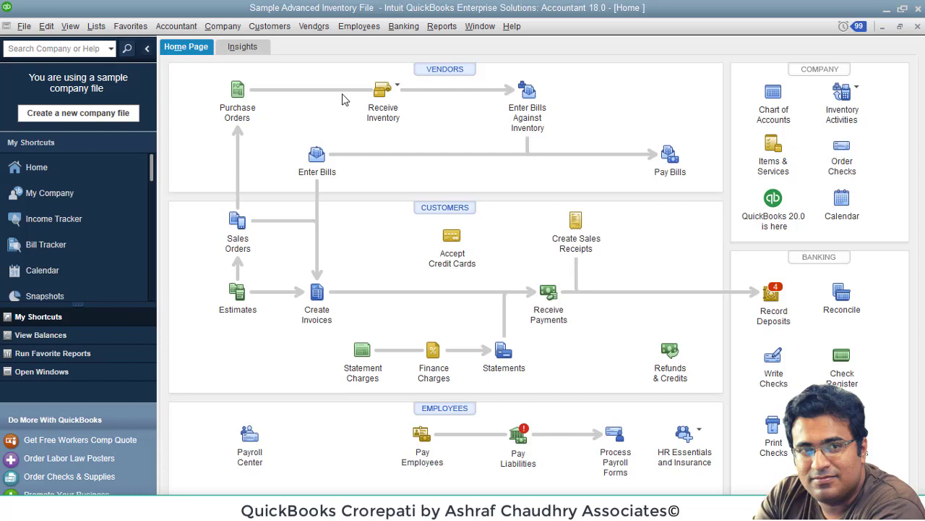
left_click(431, 352)
key("Escape")
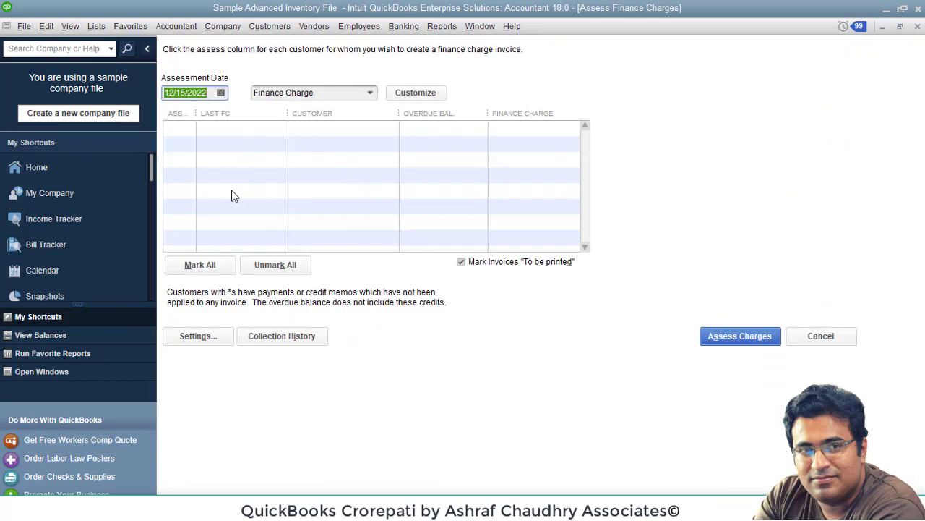
- Open the finance charge settings and review both the My Preferences and Company Preferences options
left_click(208, 337)
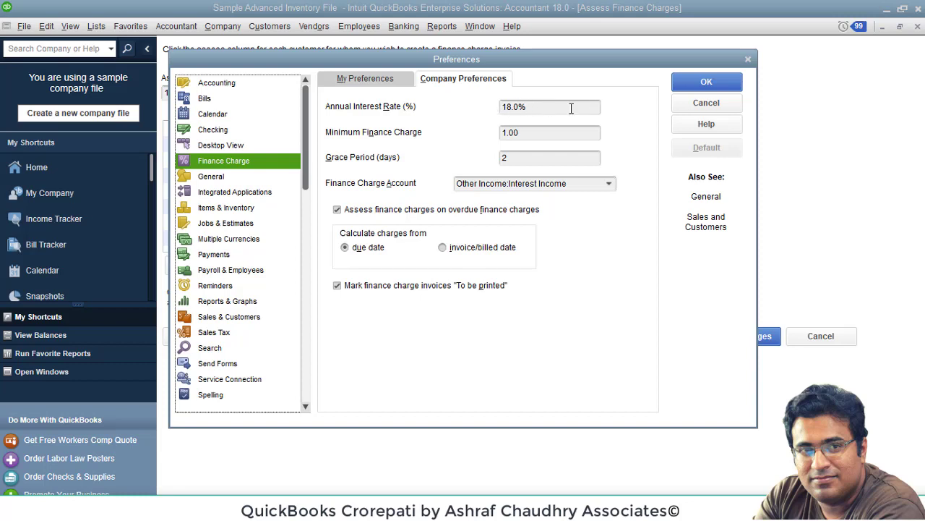
left_click(394, 81)
left_click(468, 81)
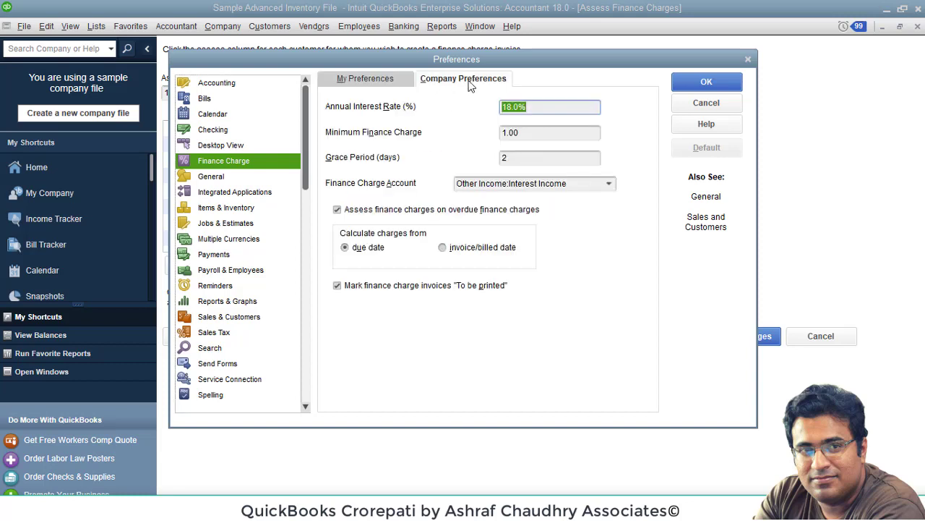
- Set the annual interest rate to 10% and the minimum finance charge to 250.00
left_click(538, 106)
left_click_drag(543, 108, 474, 109)
type("10%")
left_click(537, 132)
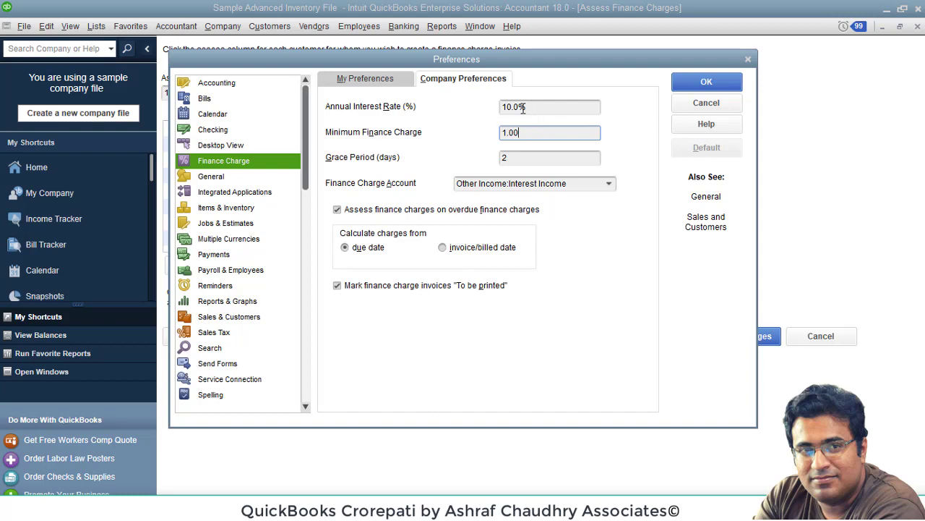
left_click_drag(531, 131, 487, 140)
key("BackSpace")
type("250")
- Set the grace period to 1 day, keep charges calculated from the due date, and save the finance charge preferences
left_click(525, 157)
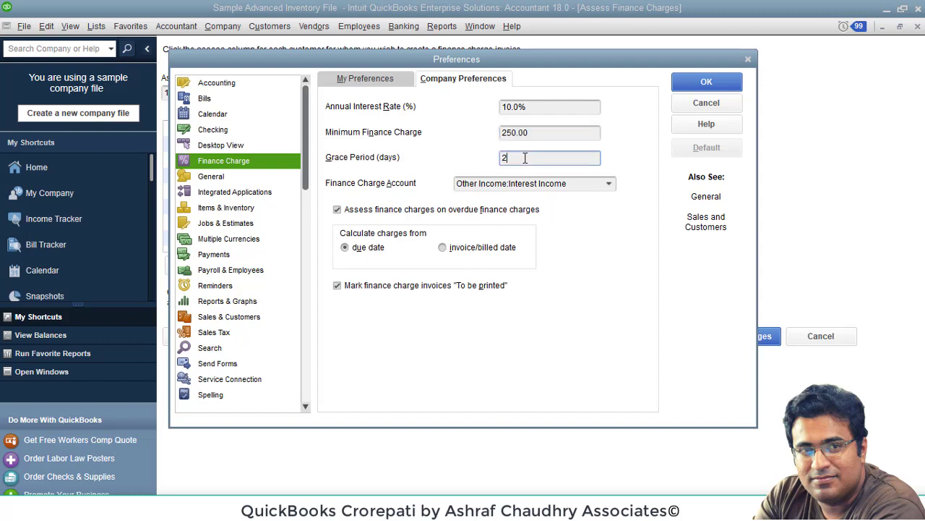
key("BackSpace")
type("1")
left_click(610, 183)
left_click(611, 185)
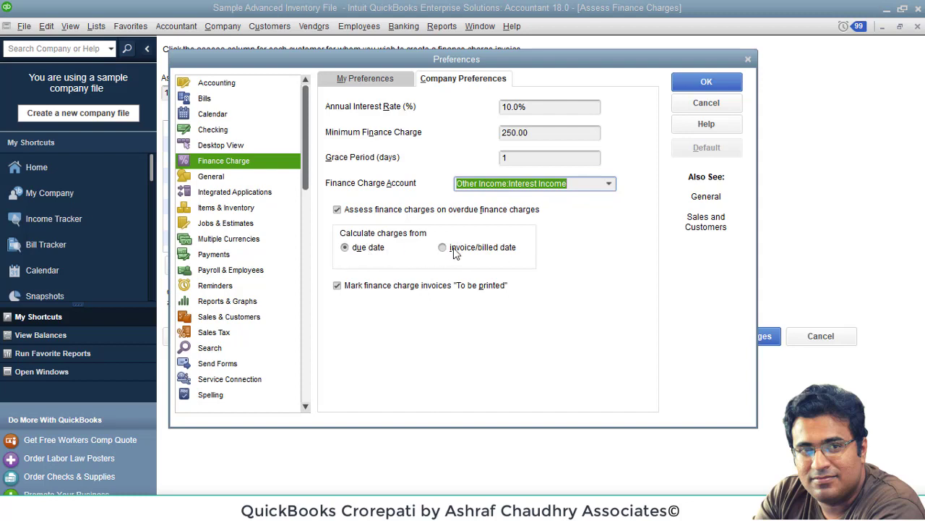
left_click(455, 248)
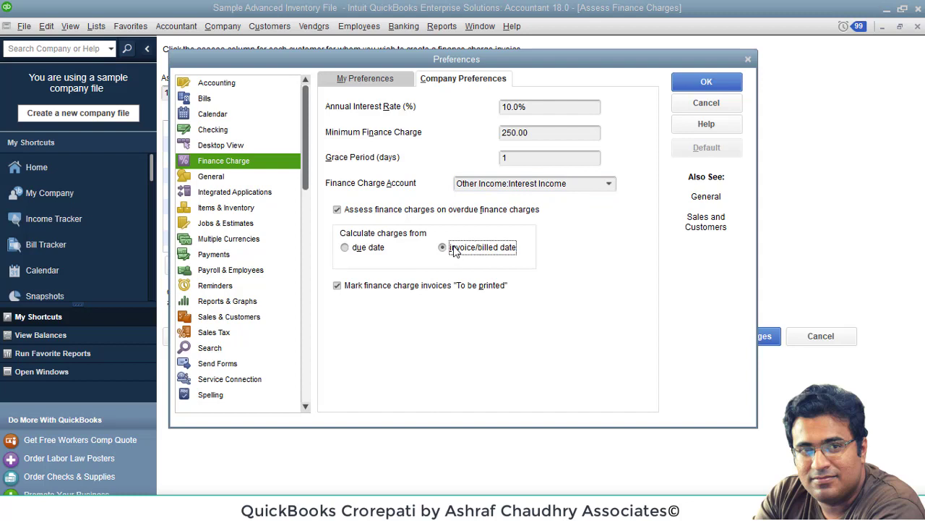
left_click(350, 248)
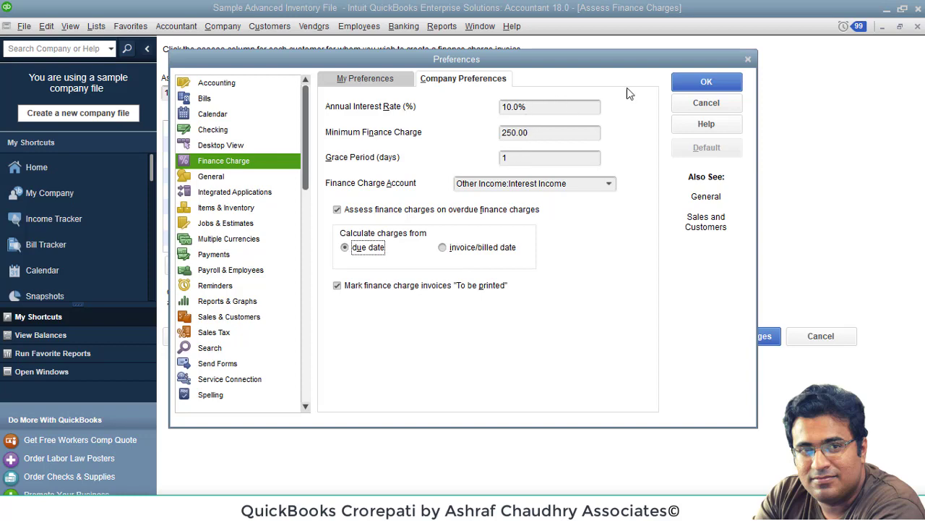
left_click(683, 85)
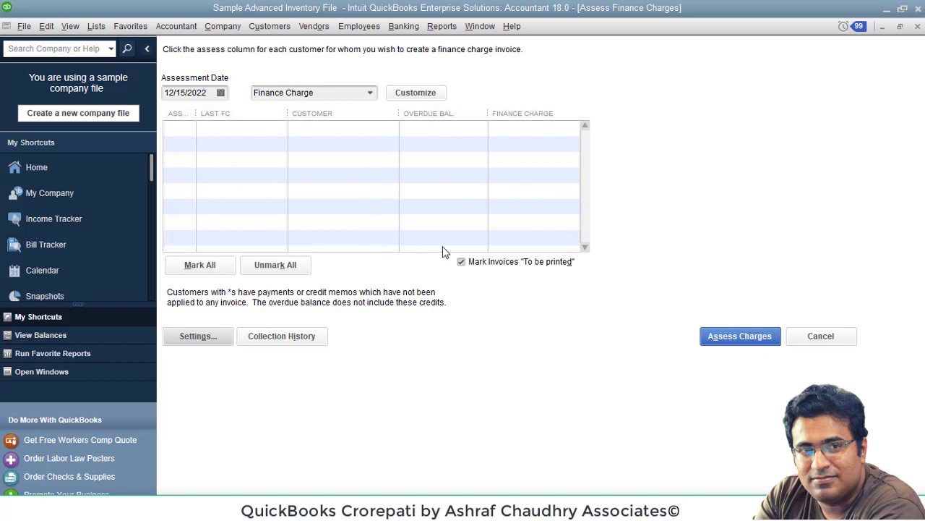
- Close and reopen the Assess Finance Charges window, and set the assessment date to 05/26/2023
left_click(759, 337)
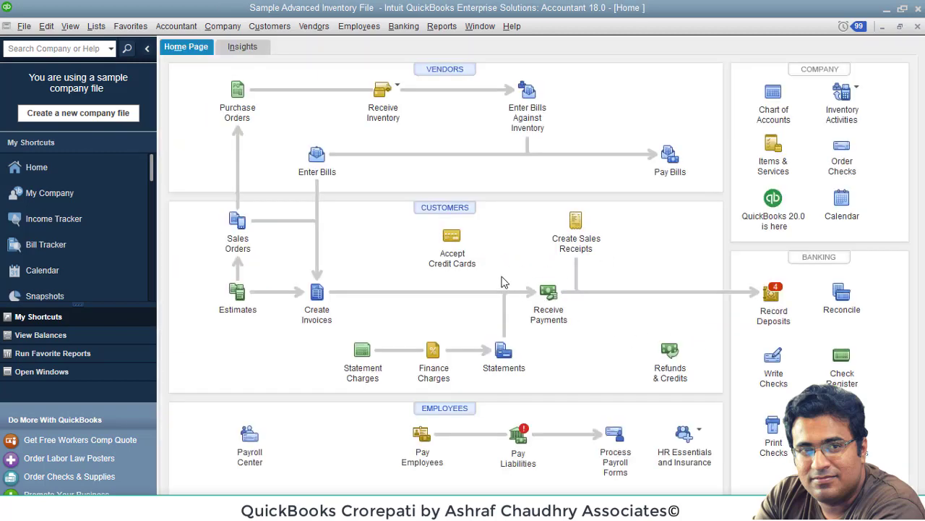
left_click(433, 353)
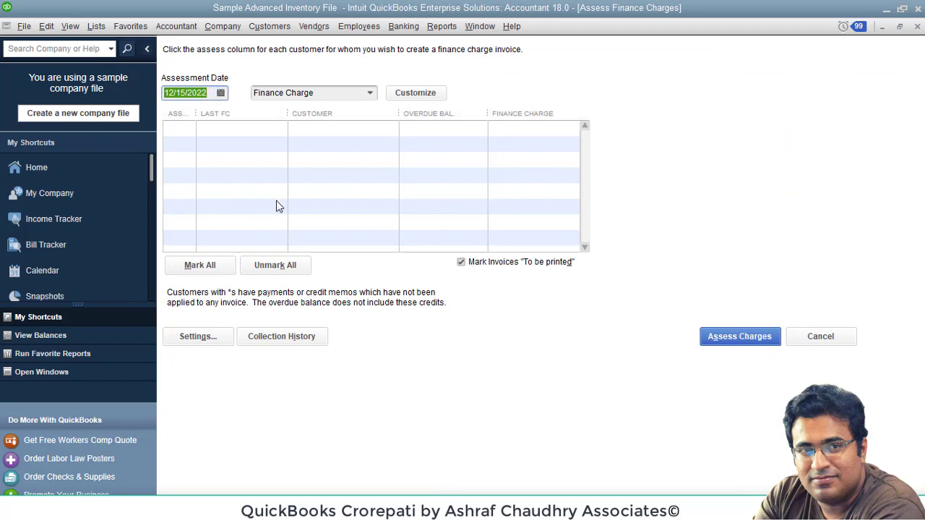
left_click(220, 94)
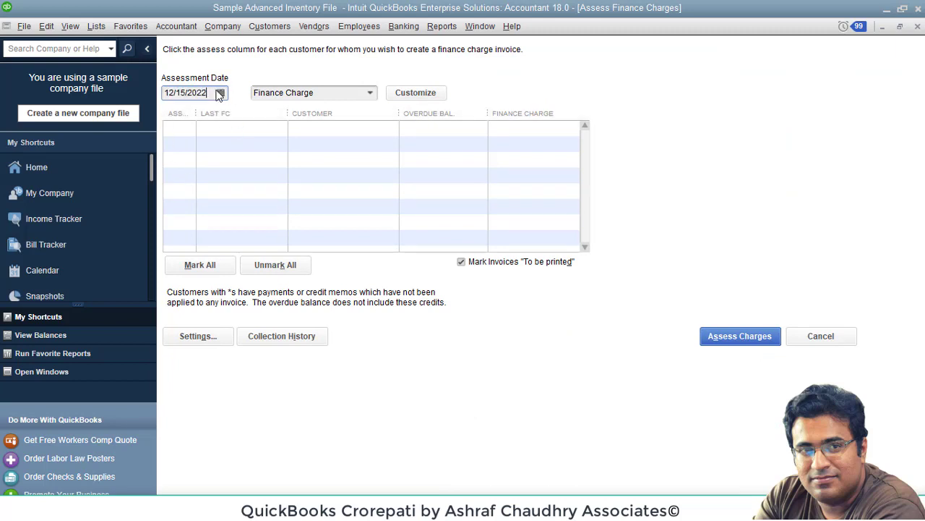
left_click(274, 116)
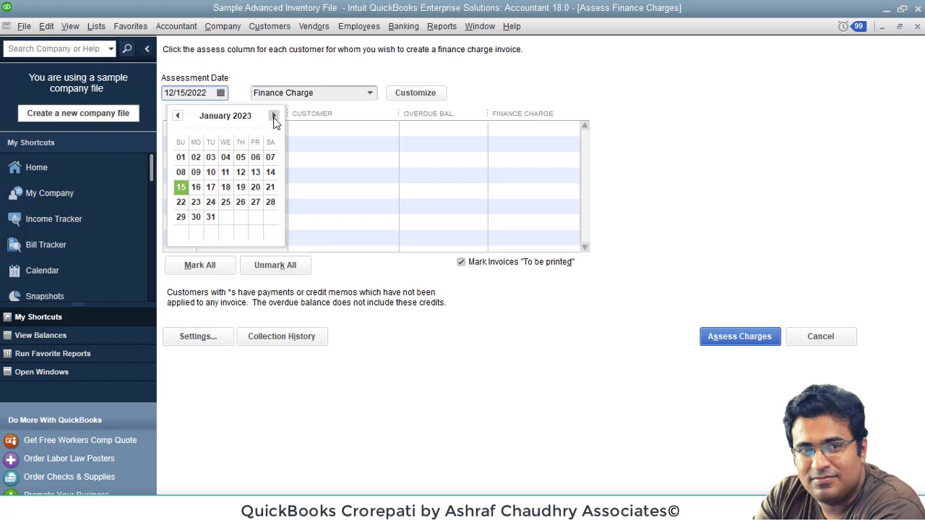
left_click(274, 115)
left_click(274, 116)
left_click(274, 115)
left_click(274, 116)
left_click(255, 202)
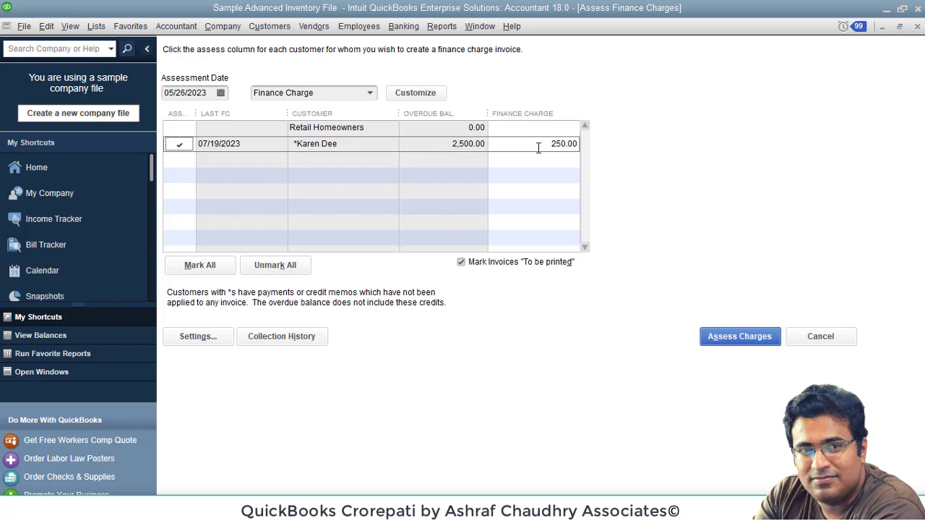
left_click(564, 141)
left_click(300, 146)
- Move the finance charge assessment date forward to 08/25/2023
left_click(221, 94)
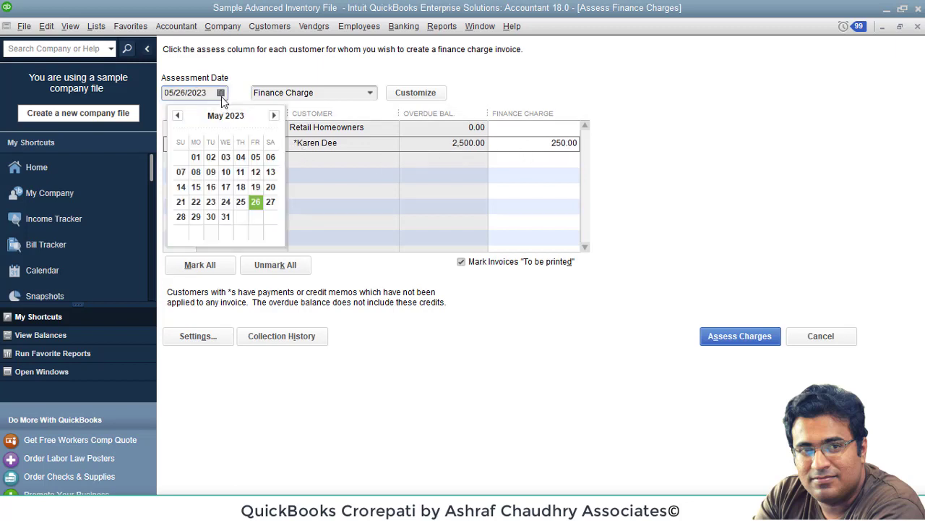
left_click(274, 116)
left_click(274, 115)
left_click(274, 116)
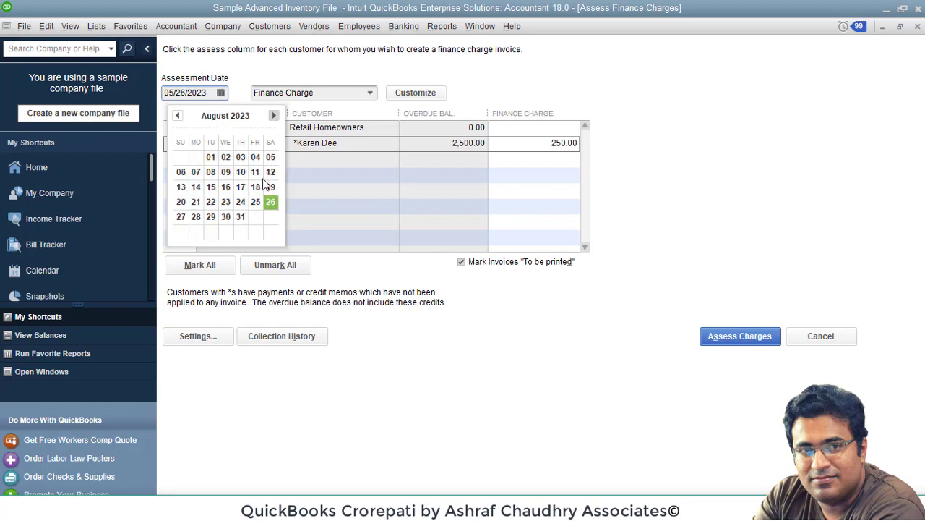
left_click(257, 202)
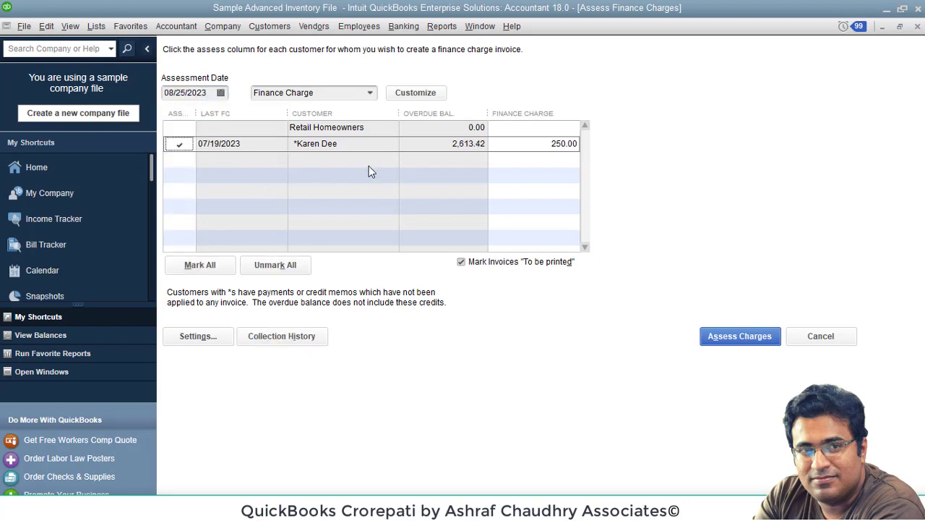
- Set the finance charge assessment date to 12/09/2023
left_click(221, 93)
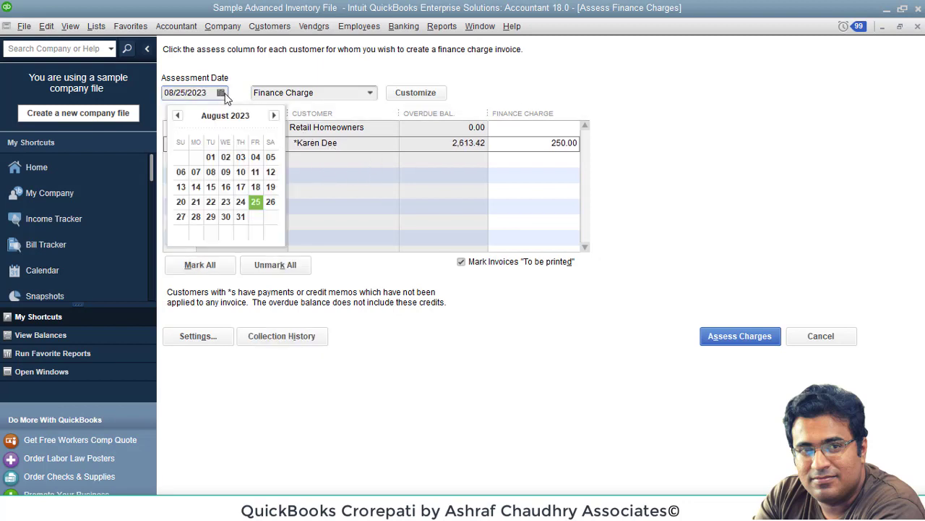
left_click(274, 114)
left_click(276, 114)
left_click(279, 115)
left_click(278, 115)
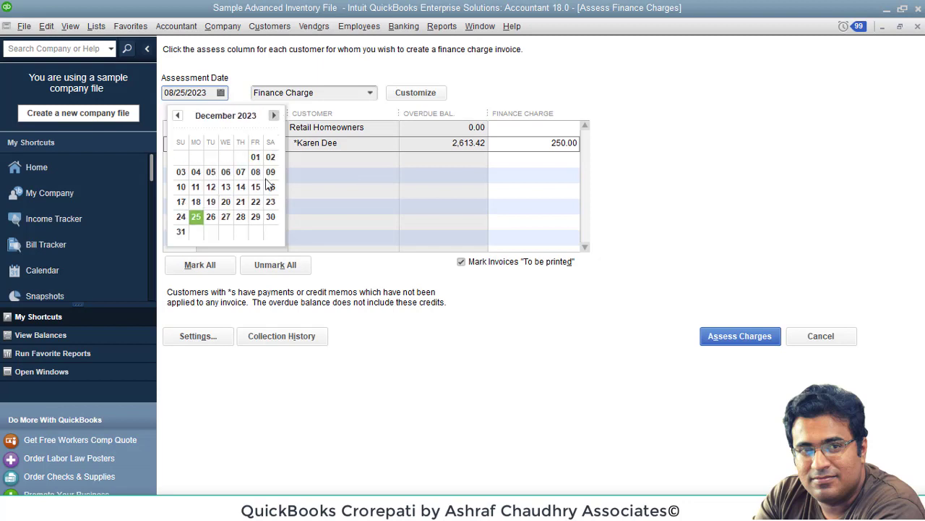
left_click(268, 170)
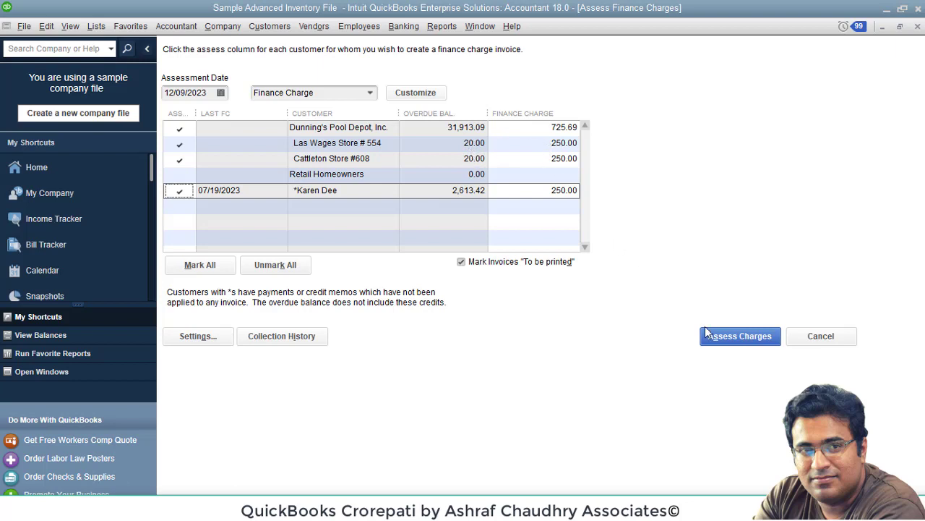
- Assess the finance charges for all marked customers, accepting the repeat assessment and the future transaction date
left_click(730, 339)
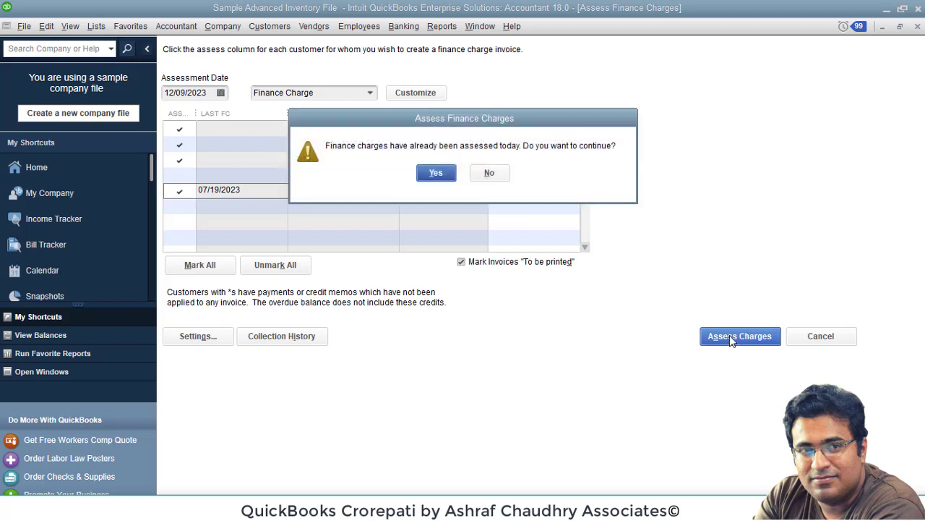
left_click(432, 176)
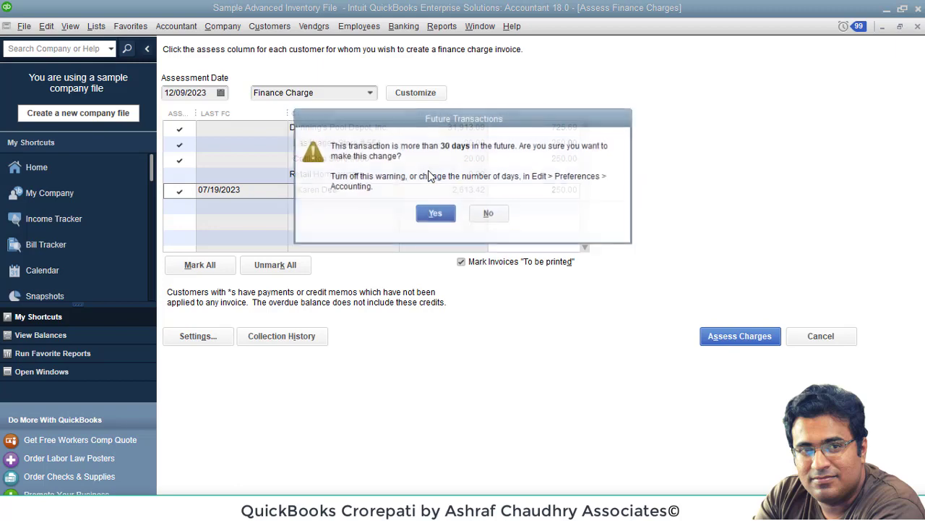
left_click(433, 214)
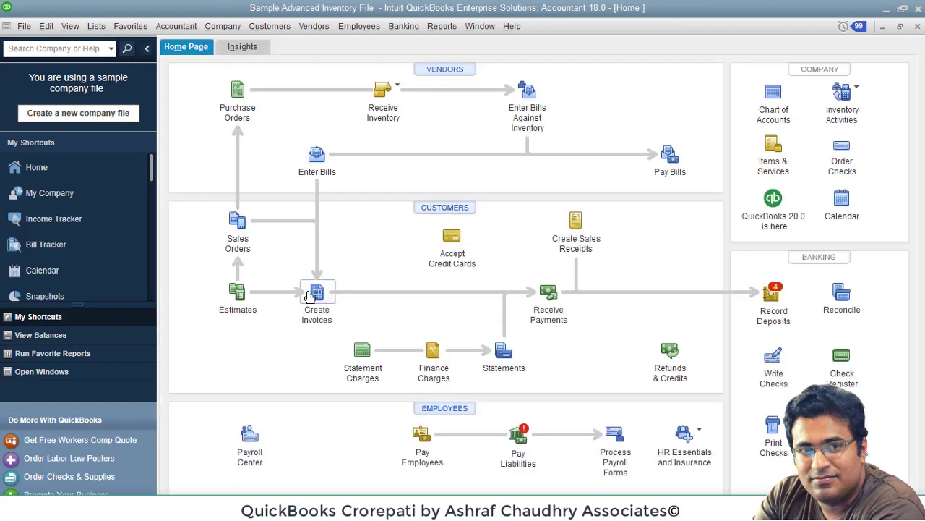
- Open the Customer Center and review the finance charge invoices dated 12/09/2023 for Dunning's Pool Depot, Inc
left_click(441, 208)
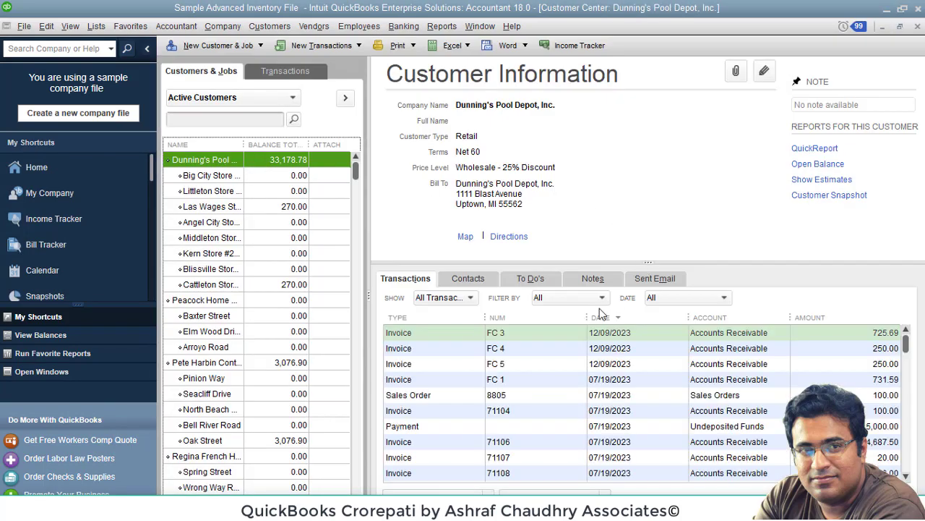
left_click(552, 363)
left_click(557, 352)
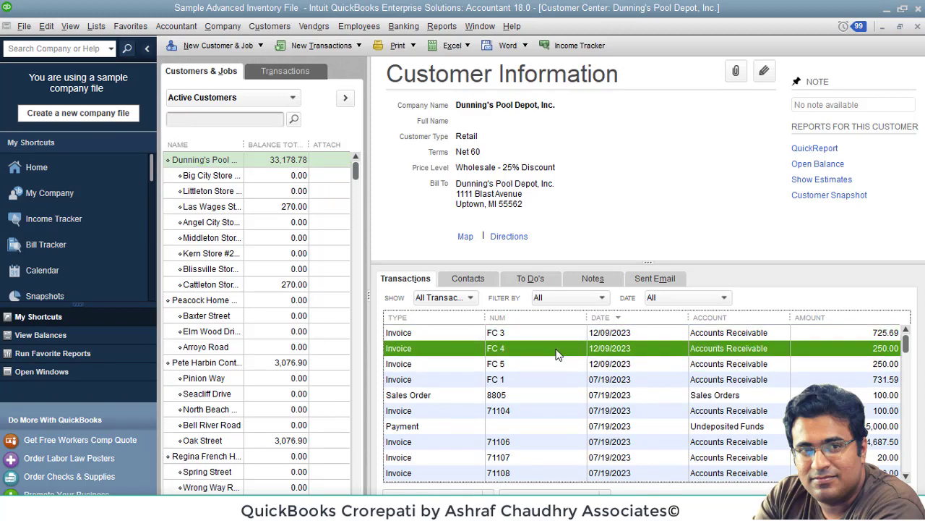
left_click(829, 364)
left_click(766, 351)
left_click(767, 335)
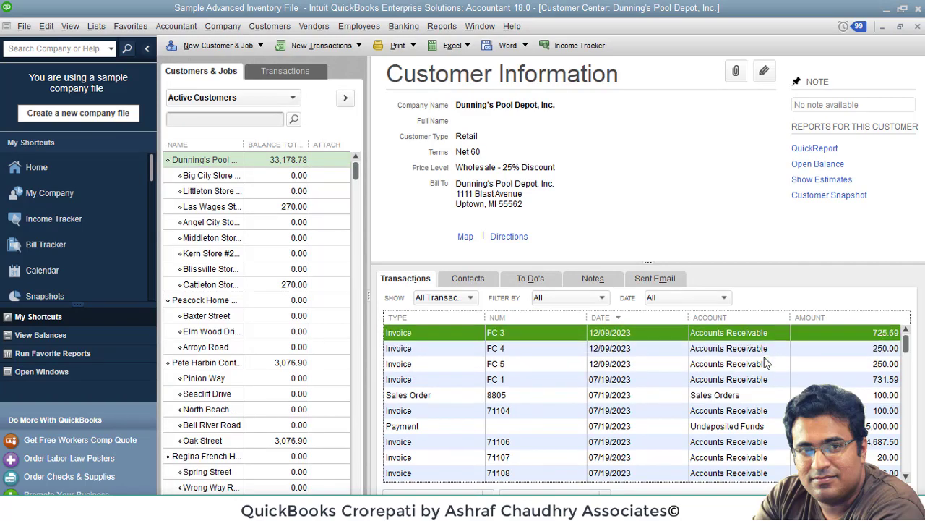
left_click(766, 363)
- Show Balance Details for Dunning's Pool Depot, Inc. and examine the open balances of its transactions
left_click(450, 297)
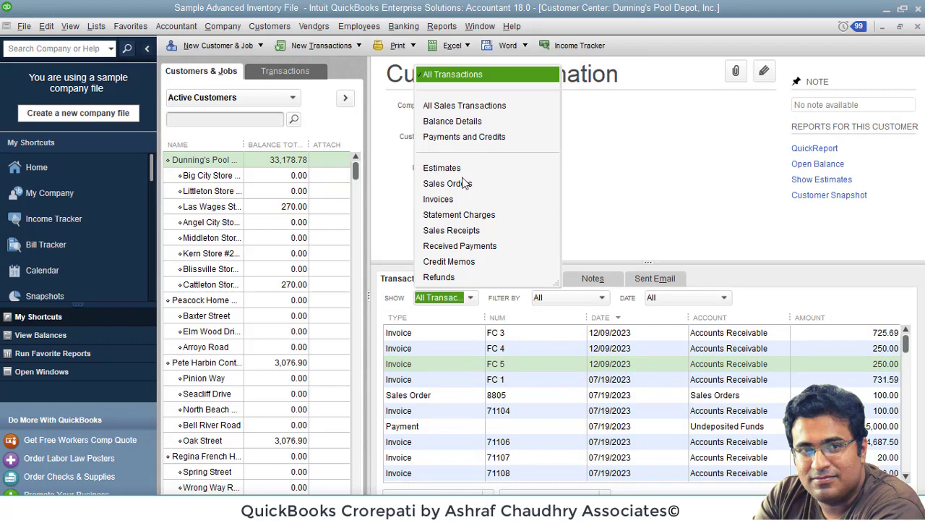
left_click(466, 121)
scroll(752, 444, "down", 5)
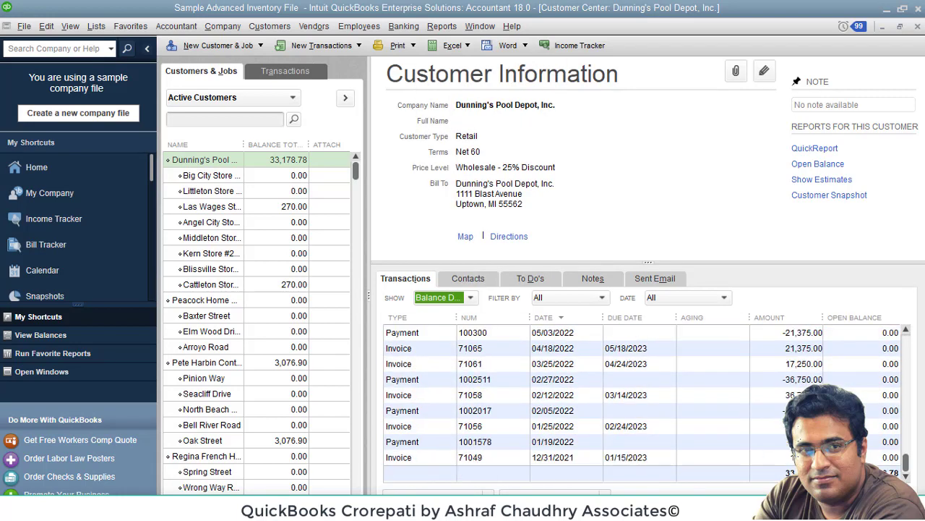
scroll(868, 453, "up", 5)
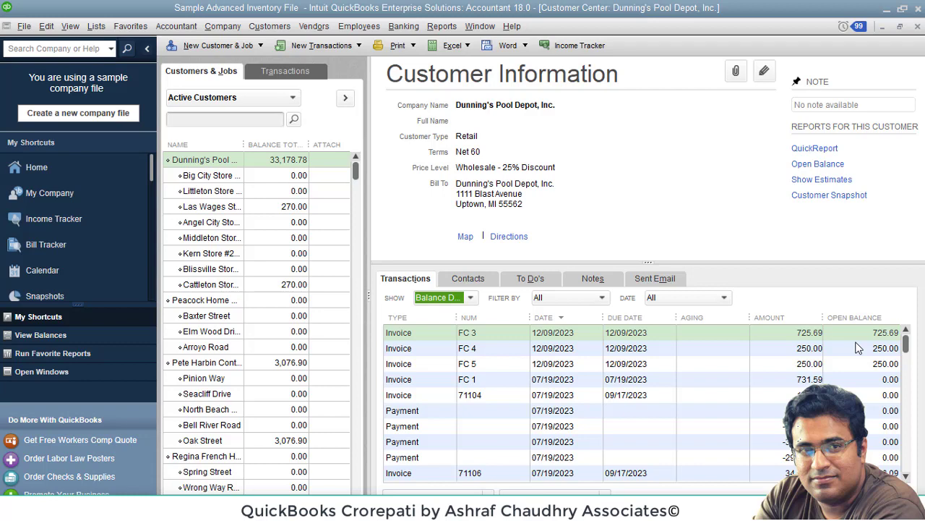
- Leave the Customer Center, look at a blank invoice form and close it without entering anything
left_click(918, 26)
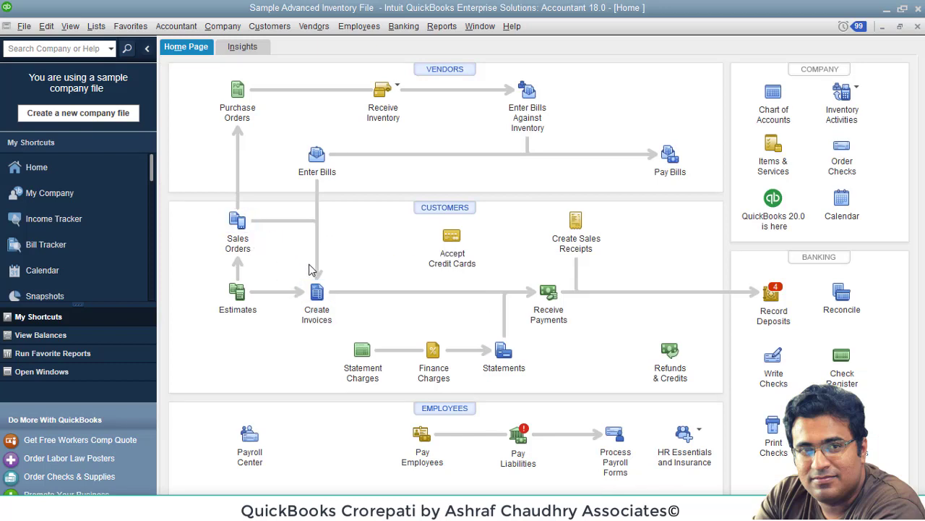
left_click(316, 293)
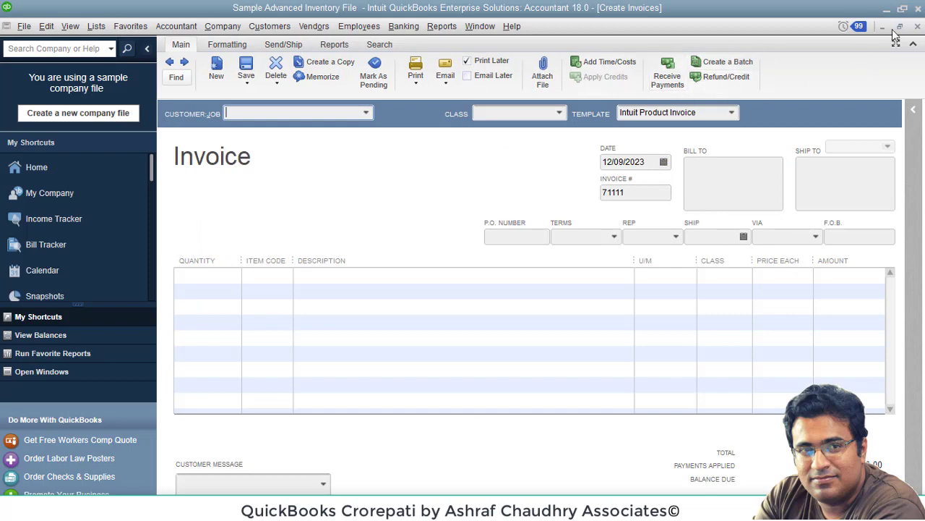
left_click(918, 26)
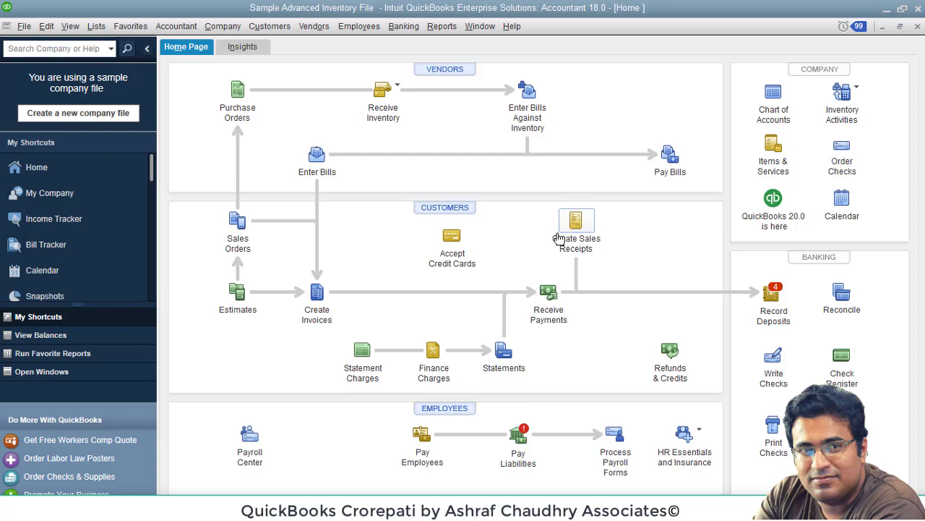
- Reopen the Customer Center, show only invoices for Dunning's Pool Depot, Inc., and check the available date ranges and transaction actions
left_click(437, 210)
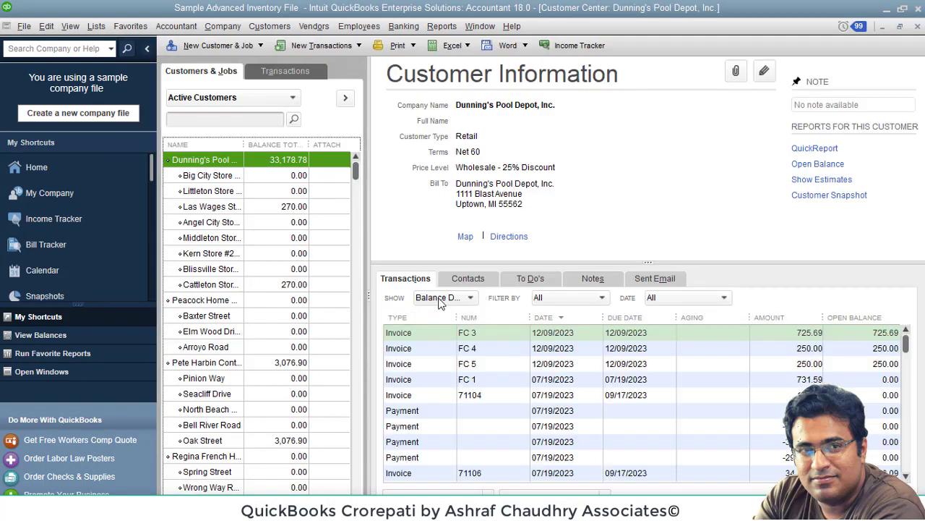
left_click(440, 298)
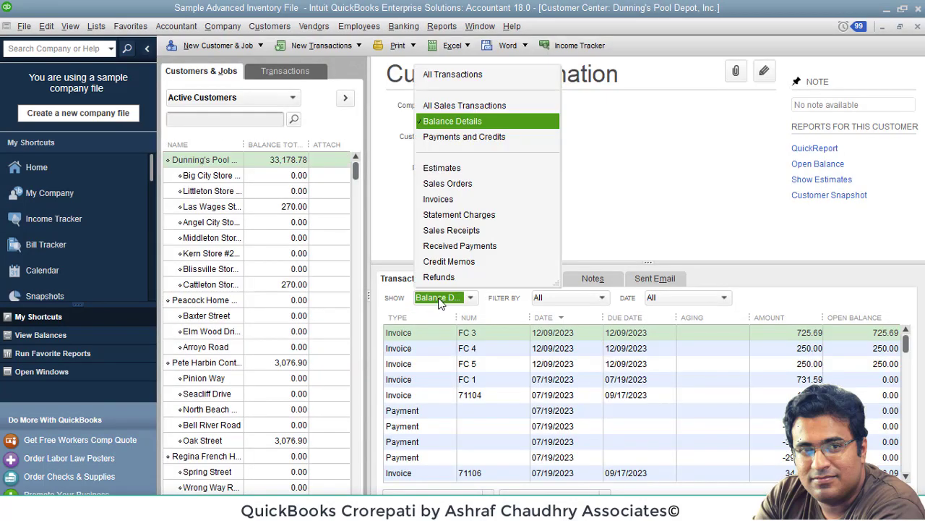
left_click(462, 199)
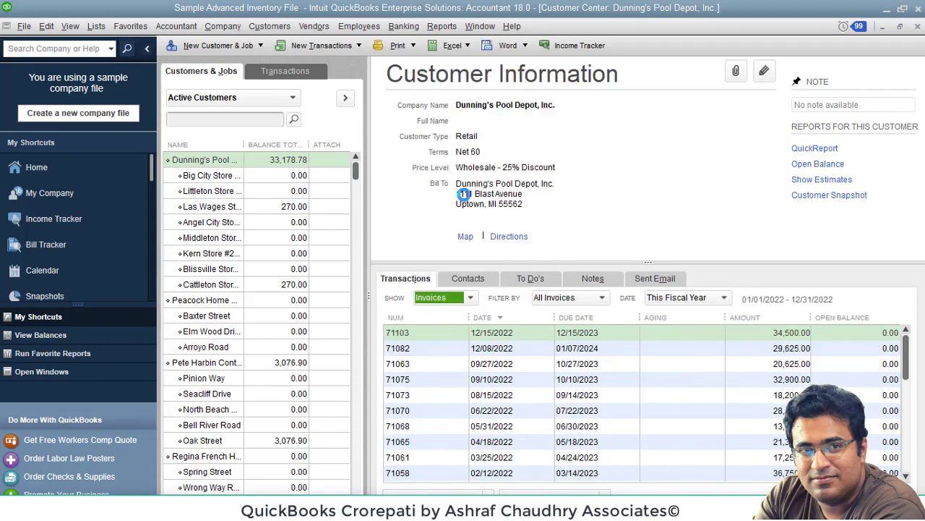
left_click(686, 297)
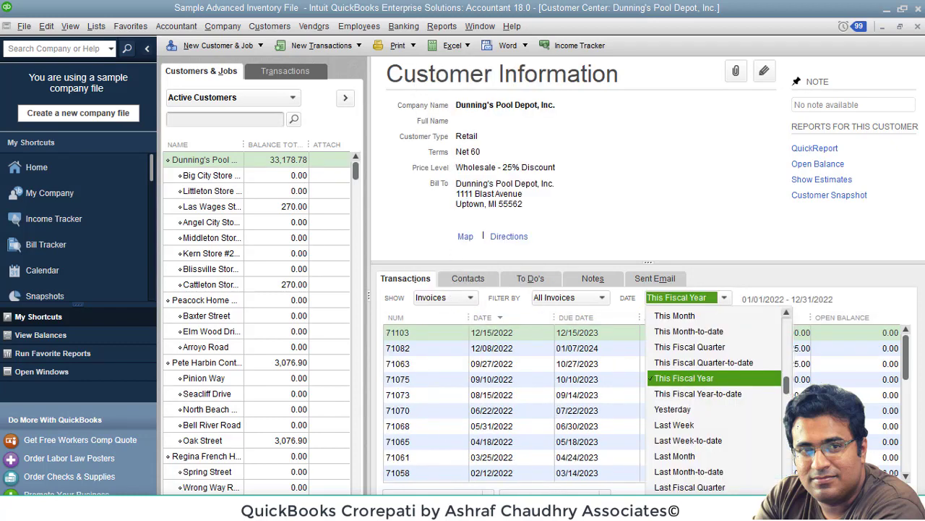
right_click(395, 485)
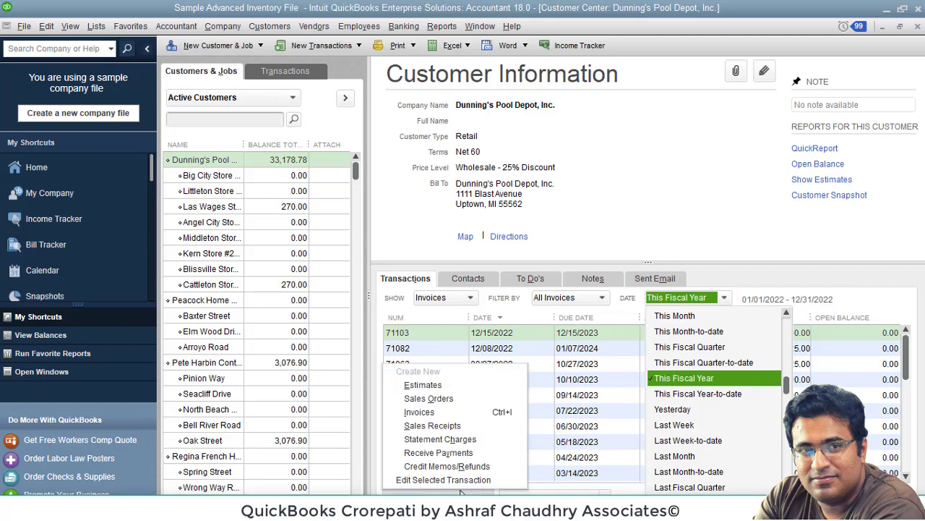
left_click(578, 395)
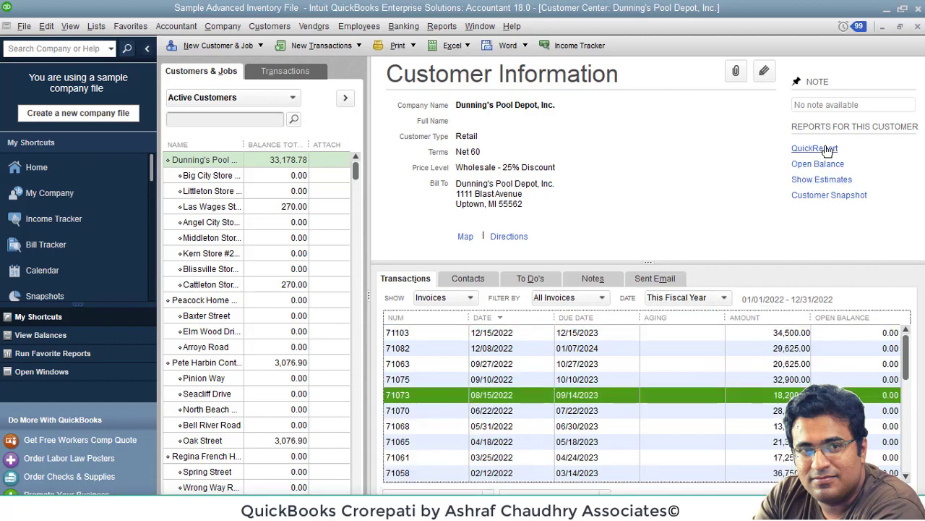
- Review the QuickReport for Dunning's Pool Depot, Inc. and the company's A/R Aging Detail report, closing each one
left_click(826, 150)
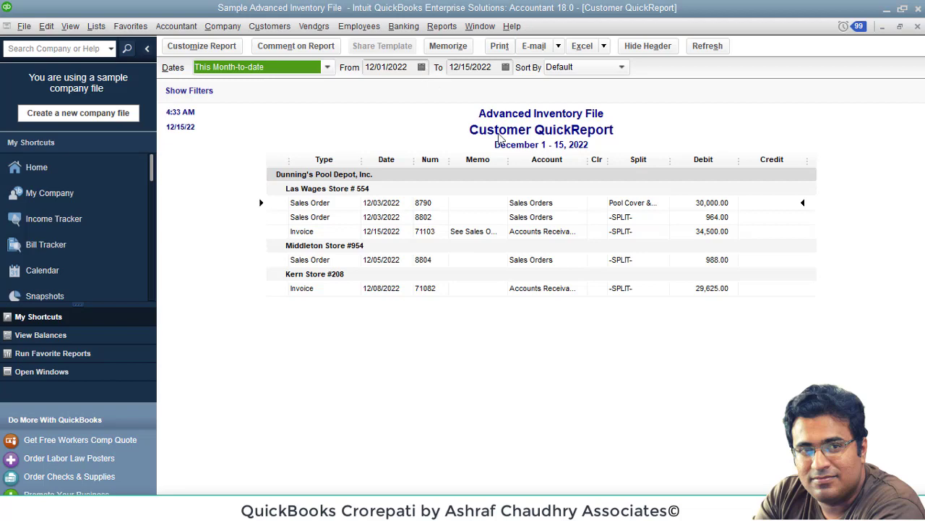
left_click(918, 26)
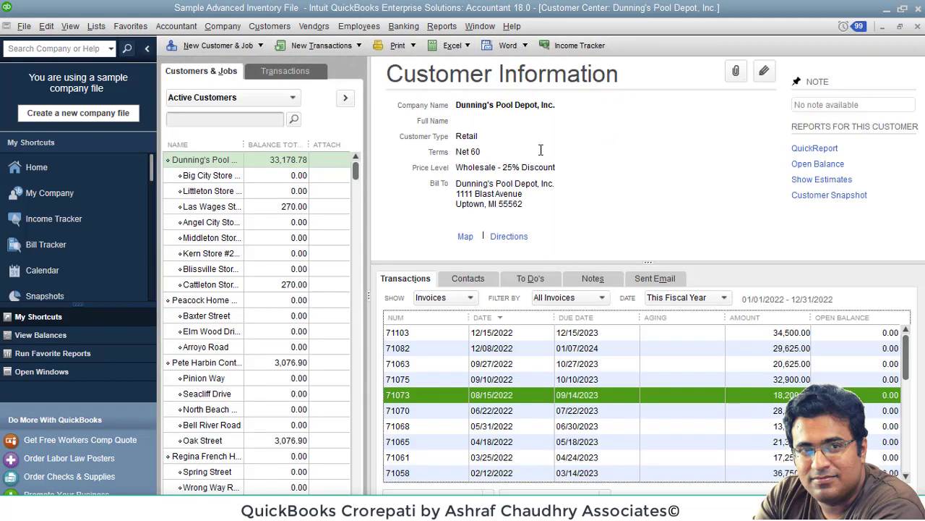
left_click(442, 26)
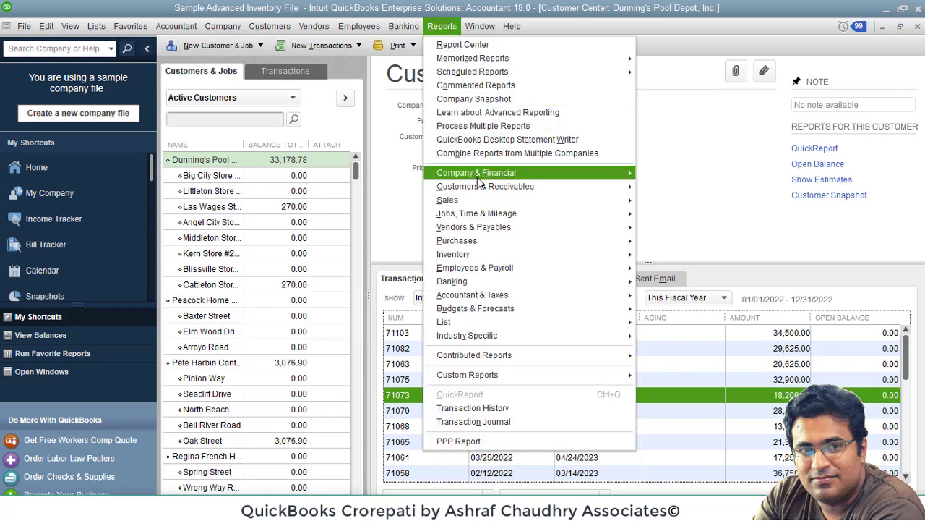
mouse_move(482, 187)
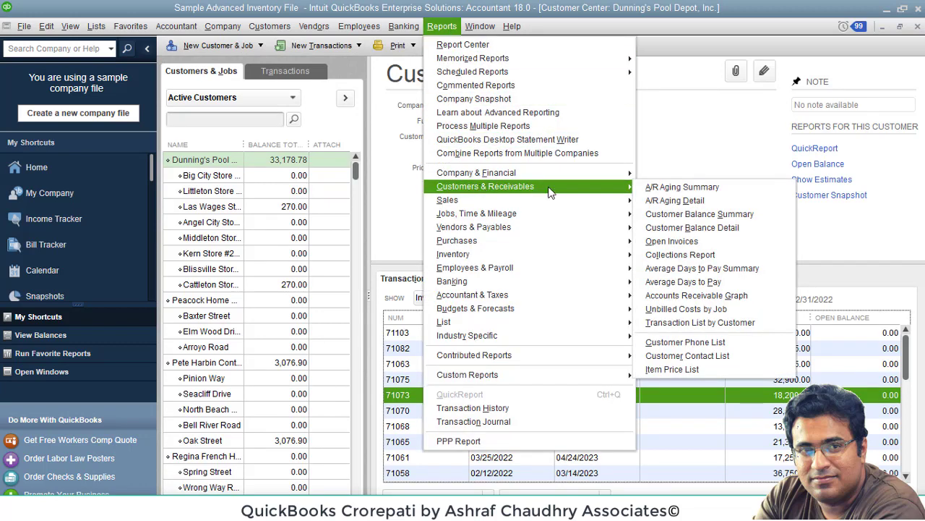
left_click(692, 200)
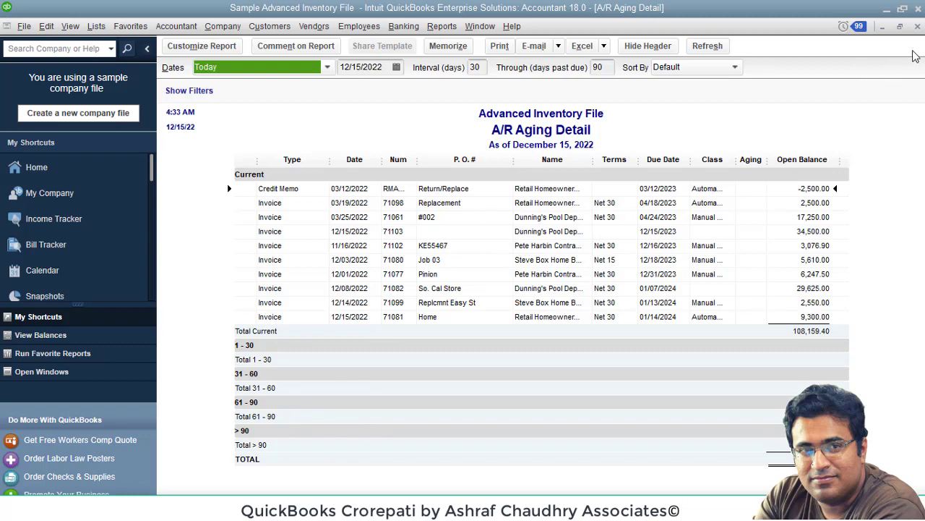
left_click(918, 27)
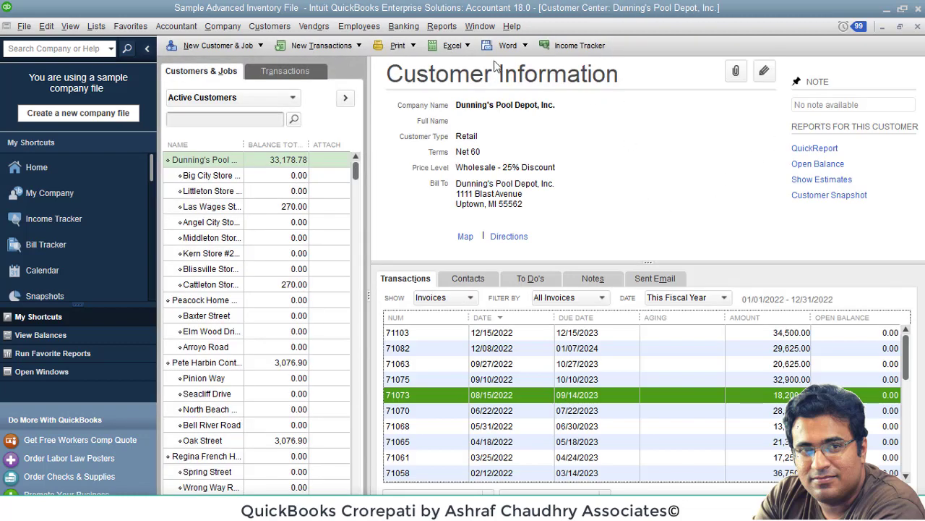
- Examine the Customer Balance Detail report for all transactions and return to the Home page
left_click(447, 31)
mouse_move(499, 186)
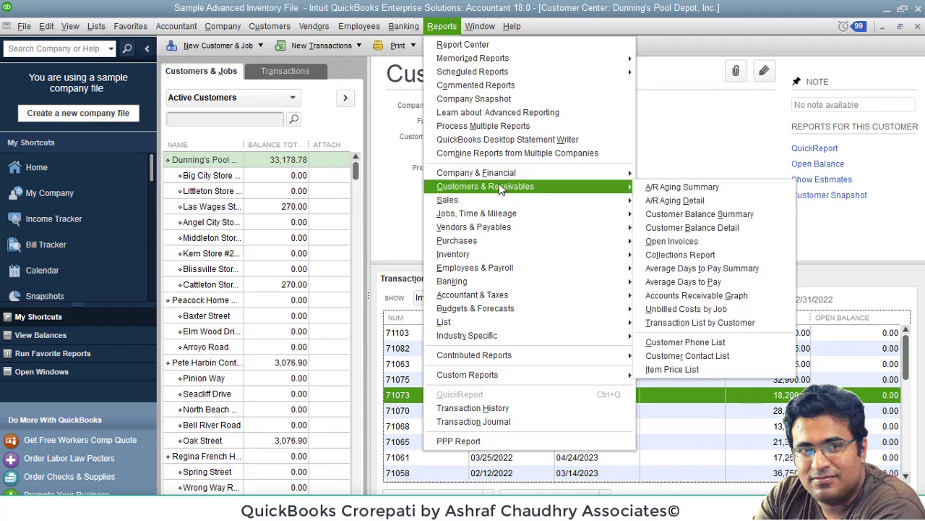
left_click(749, 229)
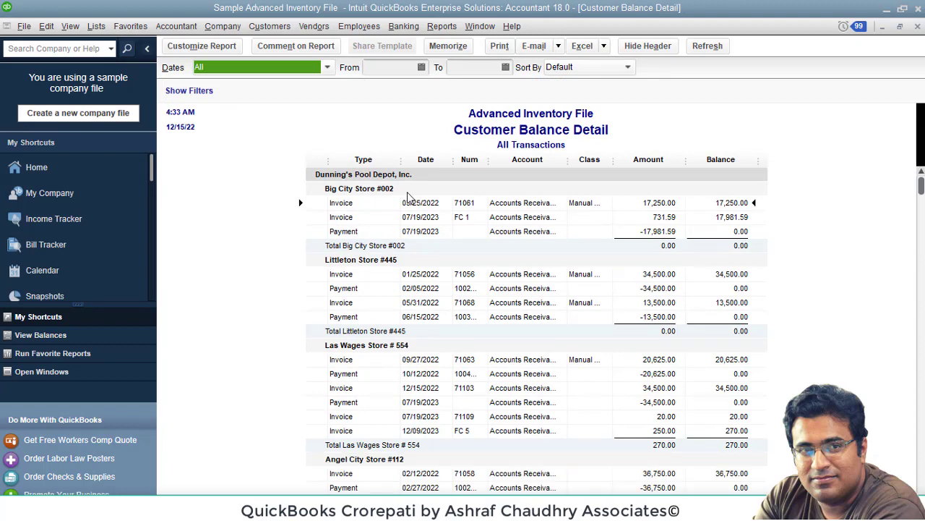
left_click(715, 233)
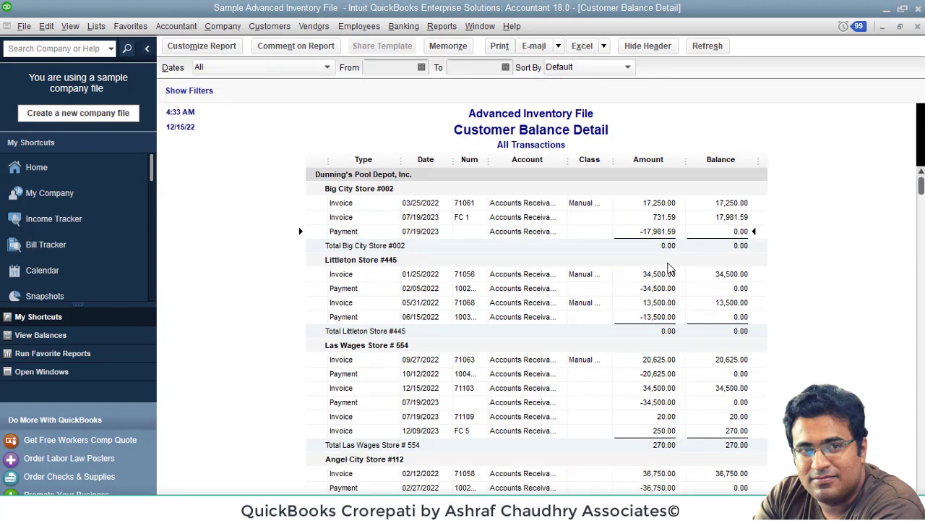
scroll(684, 248, "down", 4)
scroll(684, 247, "down", 7)
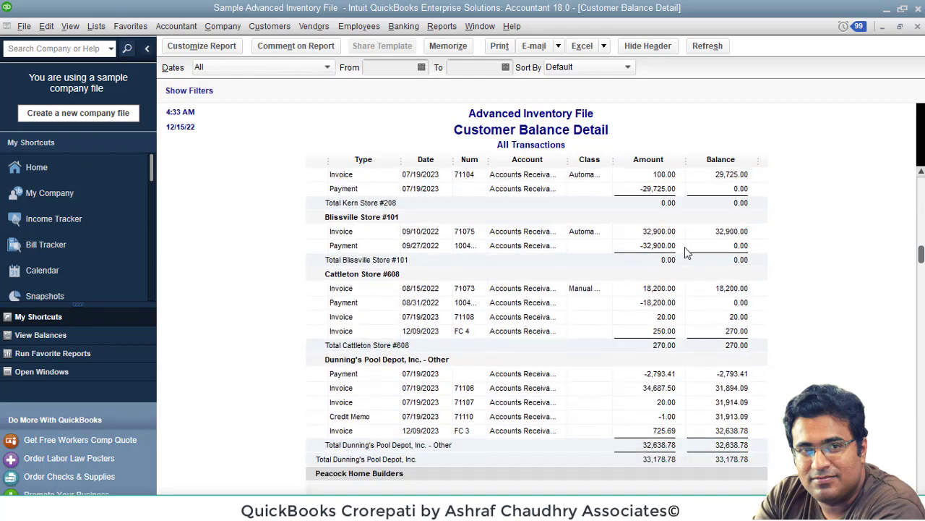
scroll(687, 251, "down", 5)
scroll(687, 251, "up", 10)
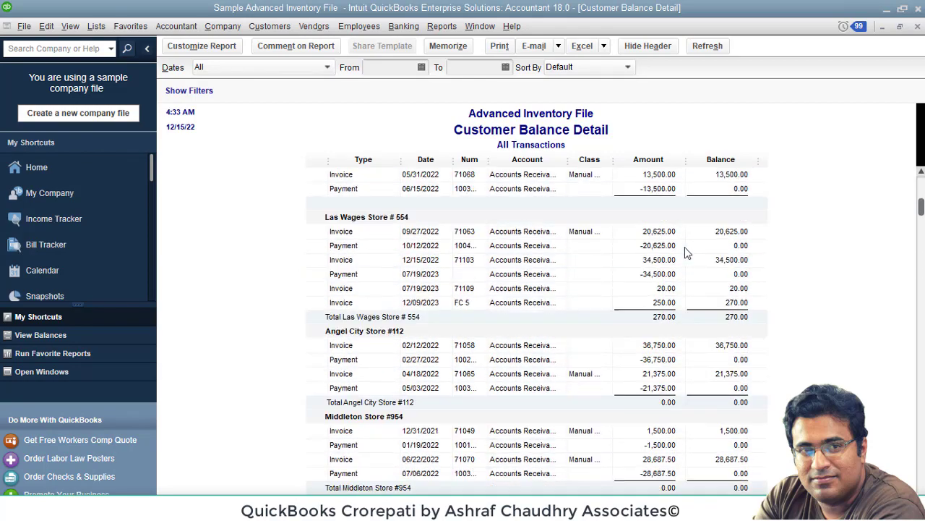
scroll(687, 252, "up", 3)
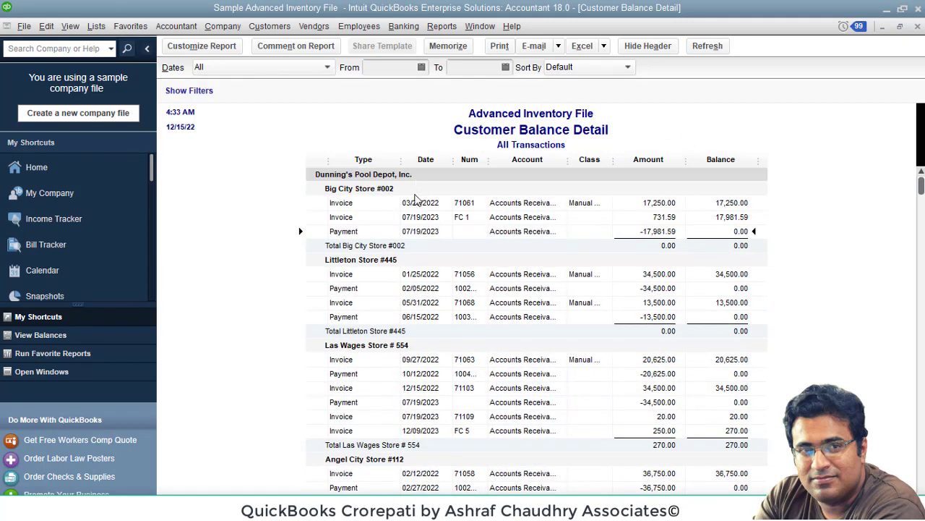
left_click(917, 26)
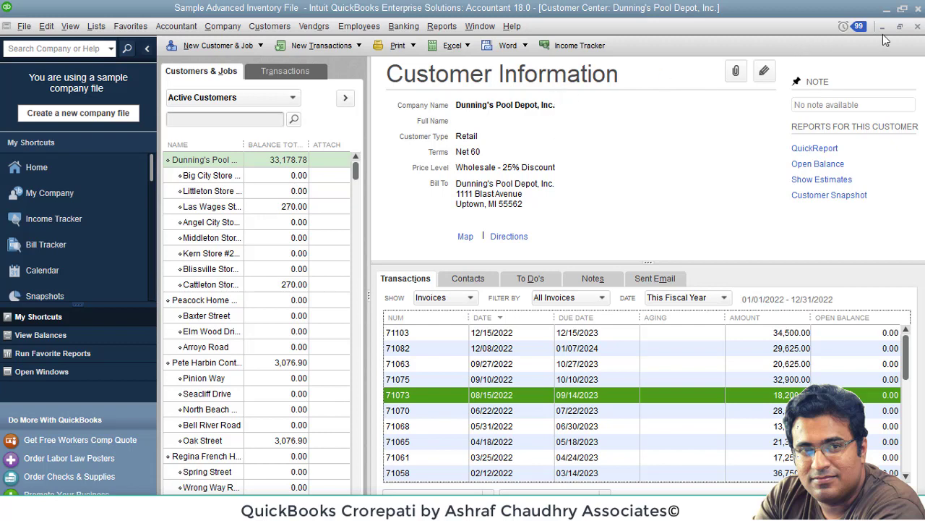
left_click(900, 26)
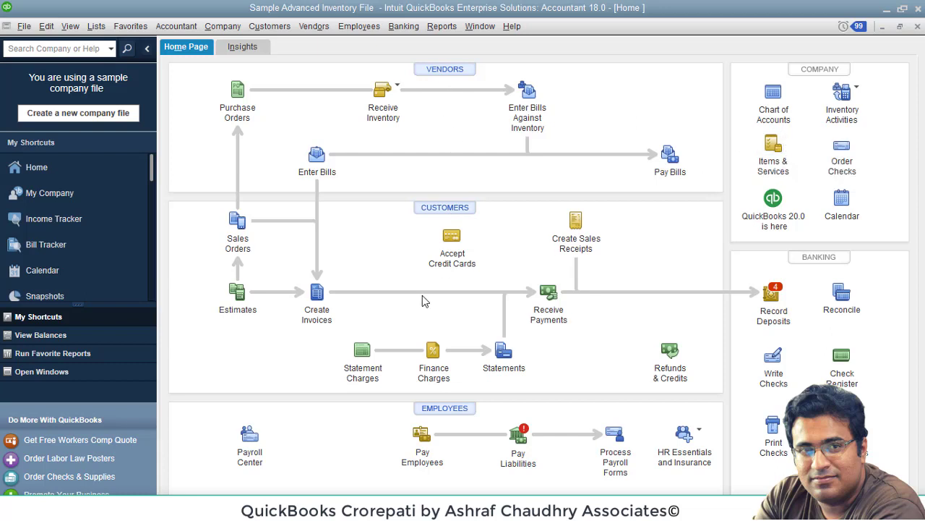
- Search all fields of the Item List for "Base", turn on searching within results, and close the list
left_click(784, 160)
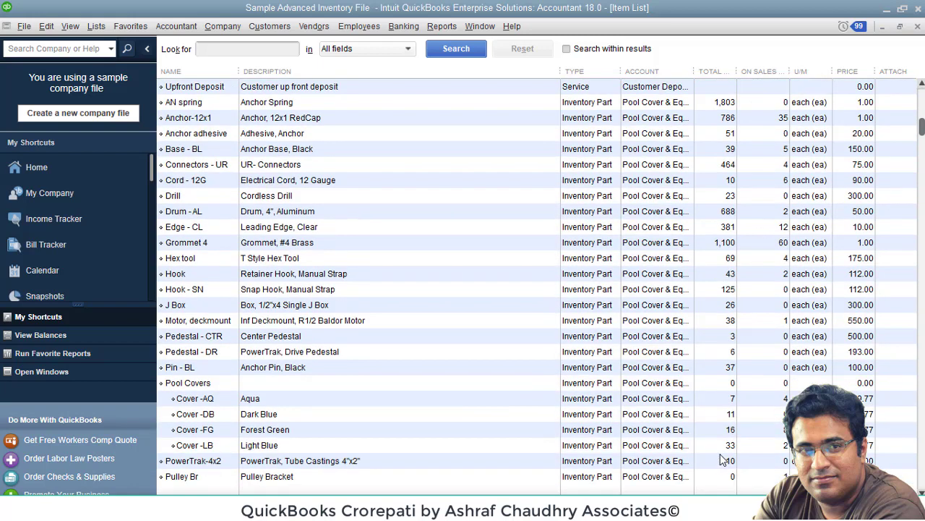
scroll(721, 457, "down", 1)
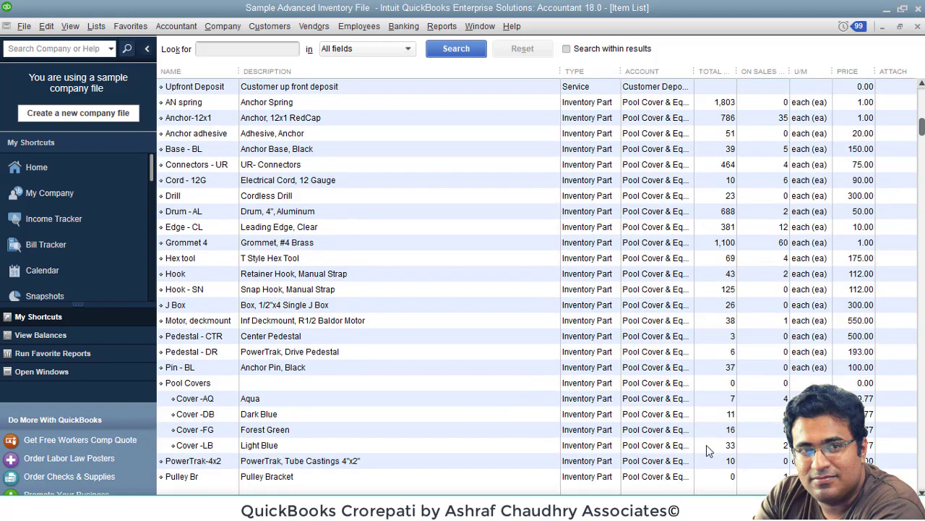
left_click(240, 51)
type("Base")
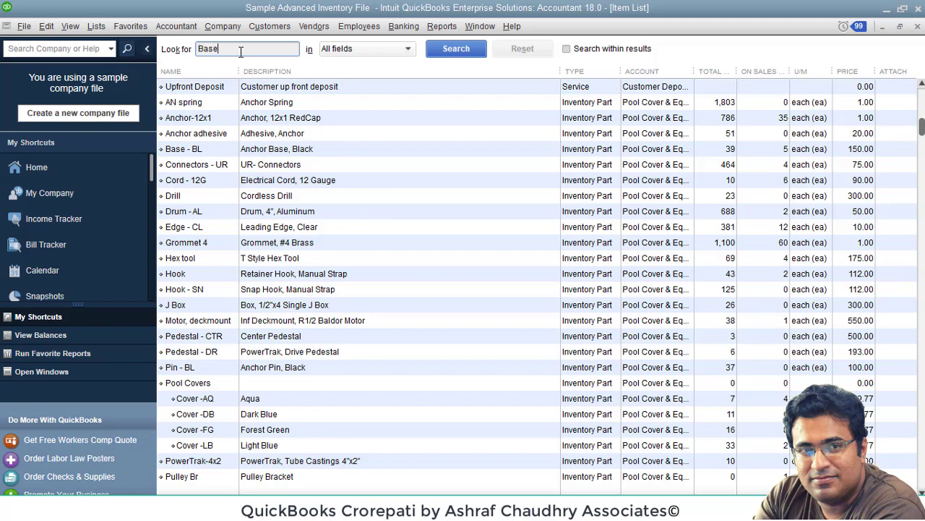
key("Return")
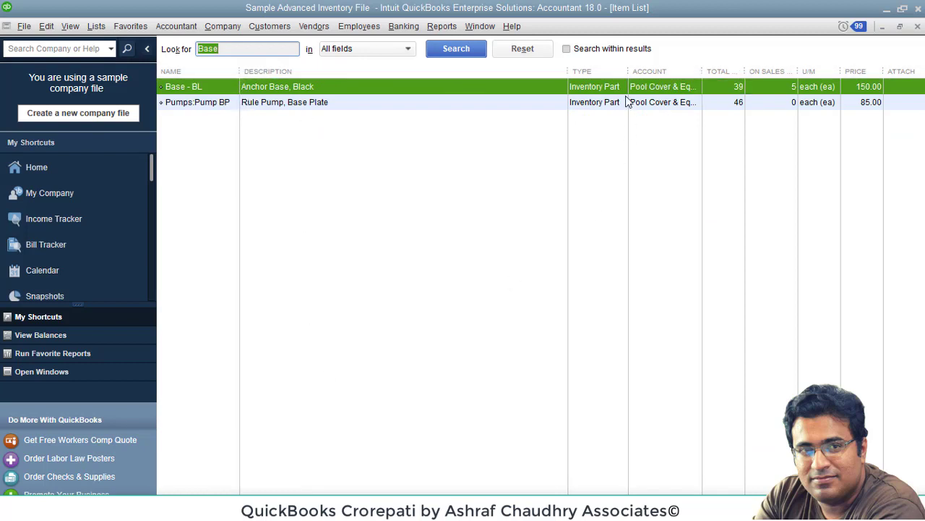
left_click(585, 50)
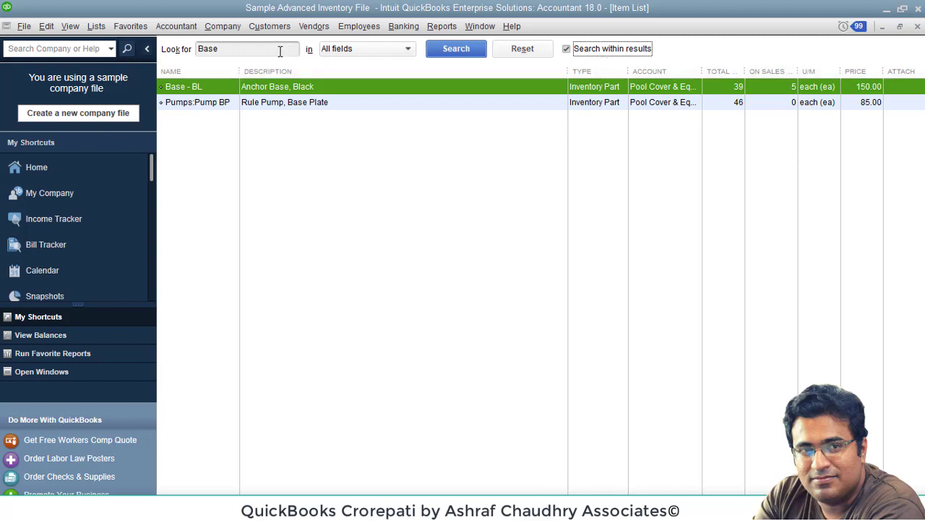
left_click(918, 26)
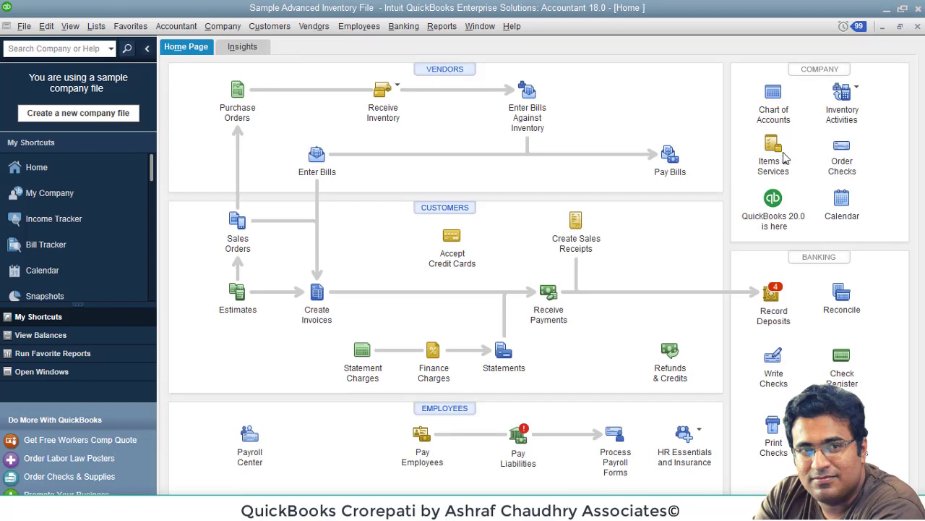
- Reopen the Item List and narrow its Description and Account columns
left_click(786, 159)
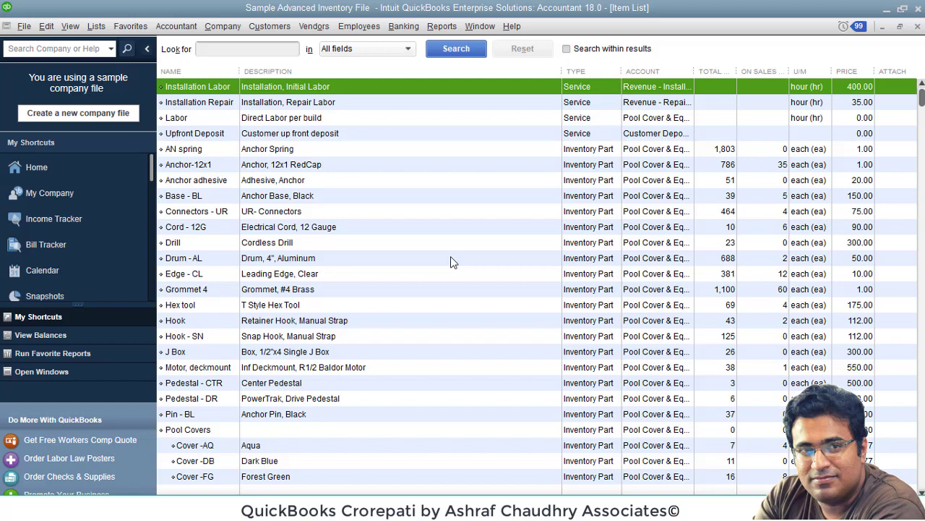
left_click(633, 322)
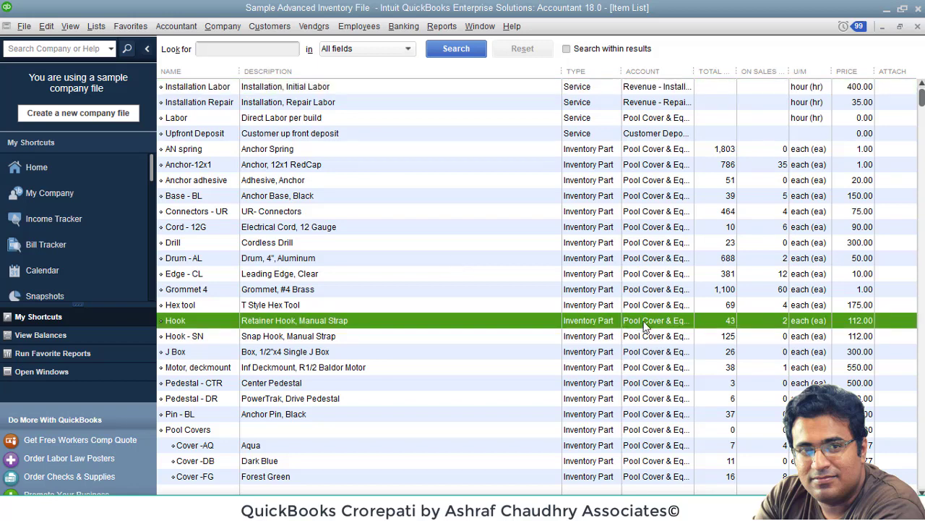
left_click(852, 244)
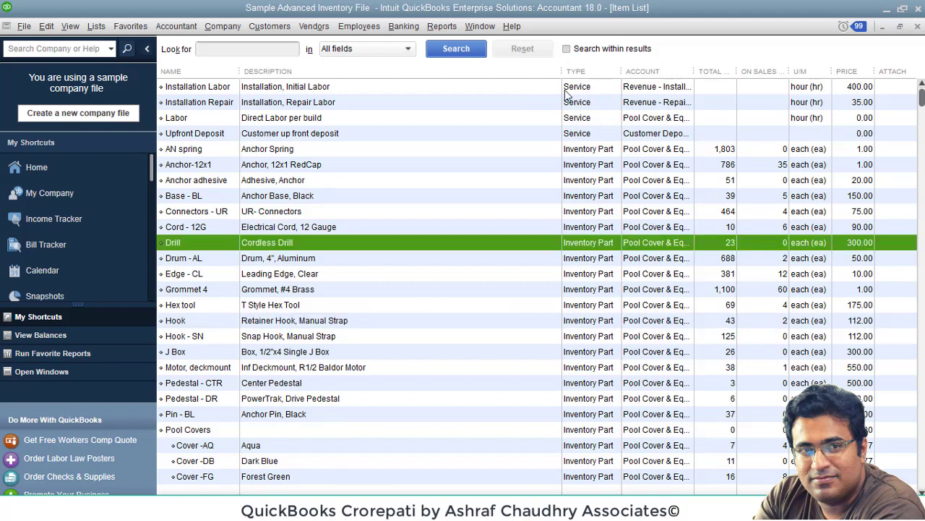
left_click_drag(561, 72, 391, 73)
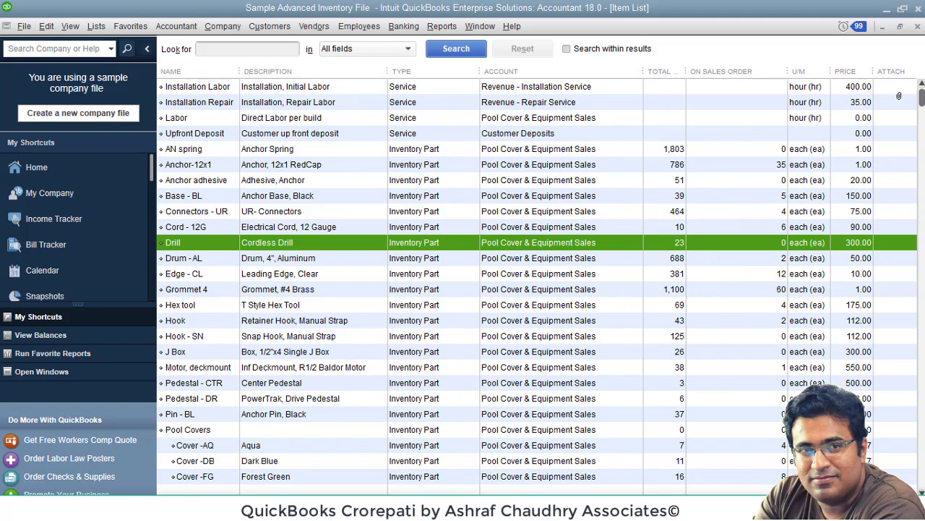
left_click_drag(643, 71, 604, 70)
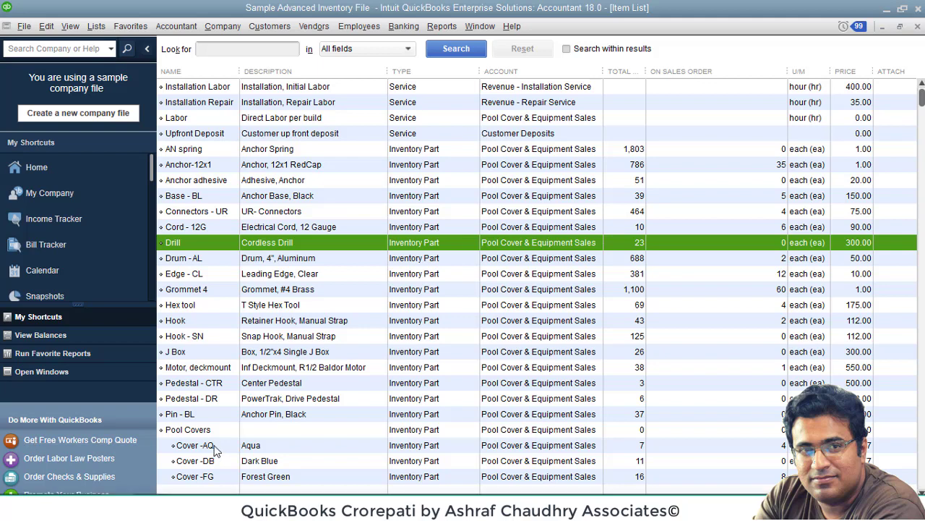
- Customize the Item List columns by adding Tax Agency, Sales Tax Code and Style to the chosen columns
right_click(165, 276)
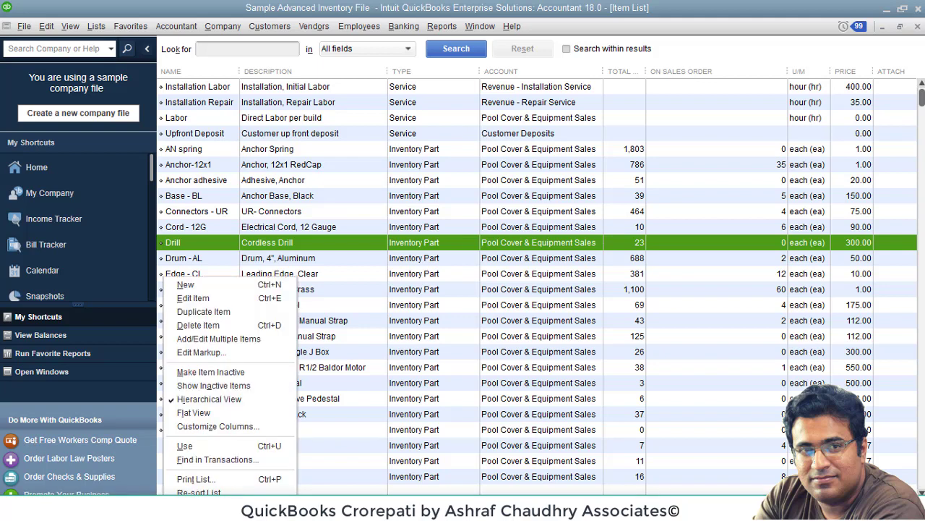
left_click(215, 425)
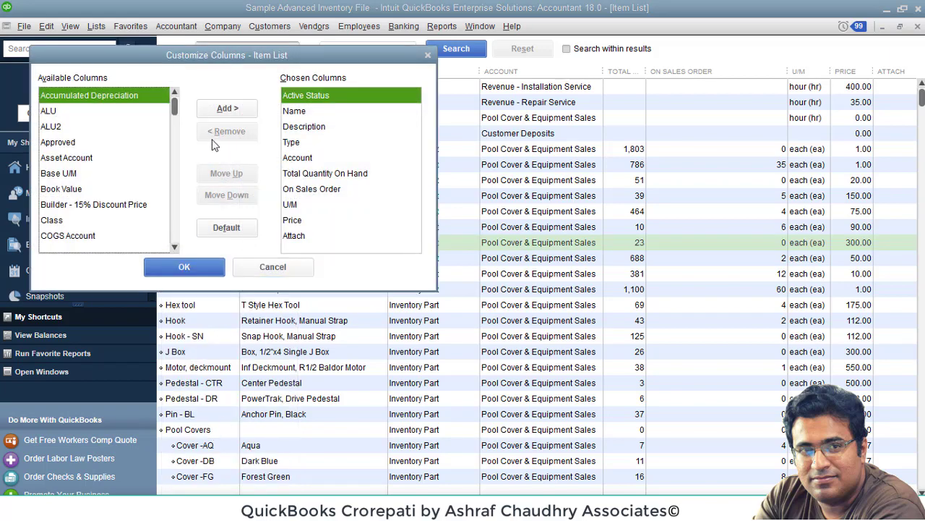
left_click_drag(175, 106, 181, 236)
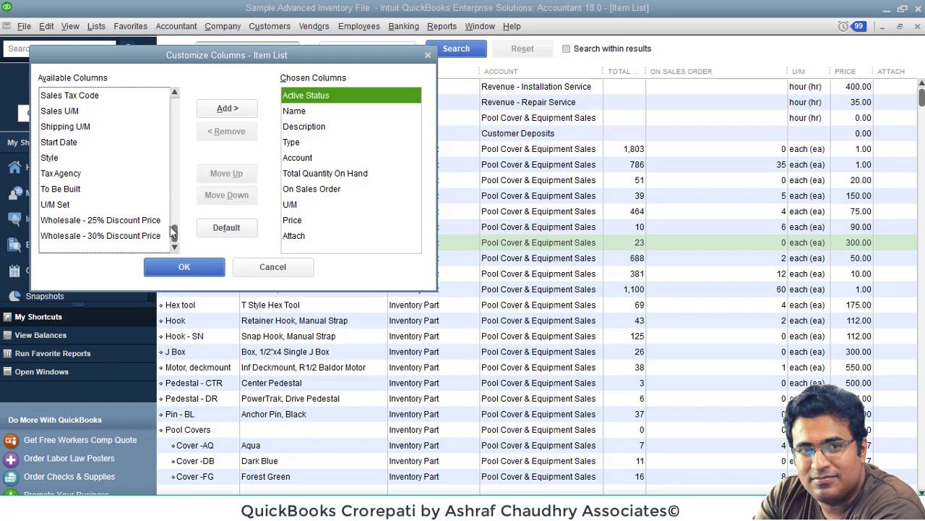
left_click(102, 173)
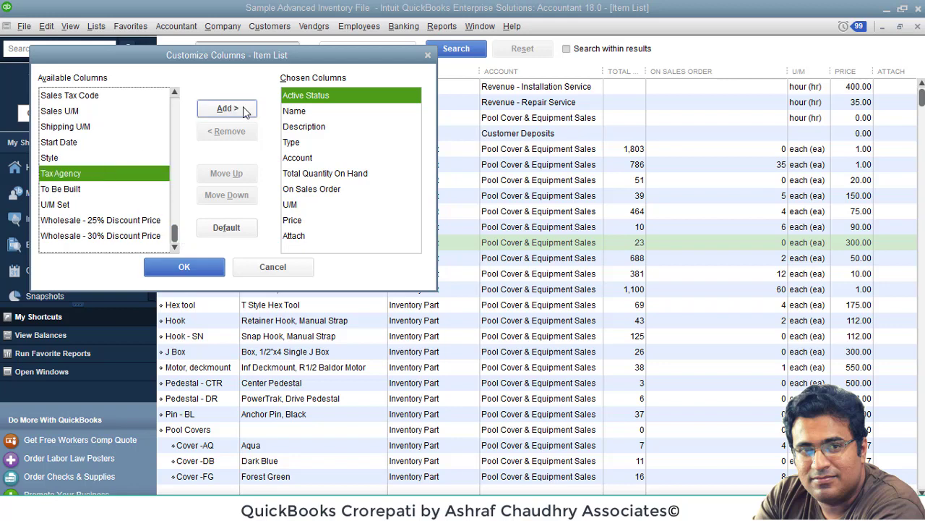
left_click(244, 110)
left_click(109, 110)
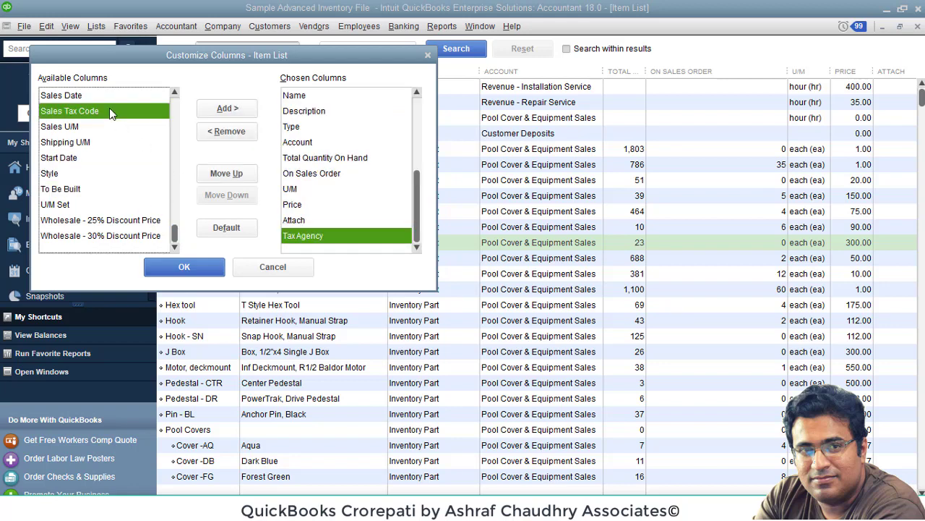
left_click(215, 110)
left_click(86, 160)
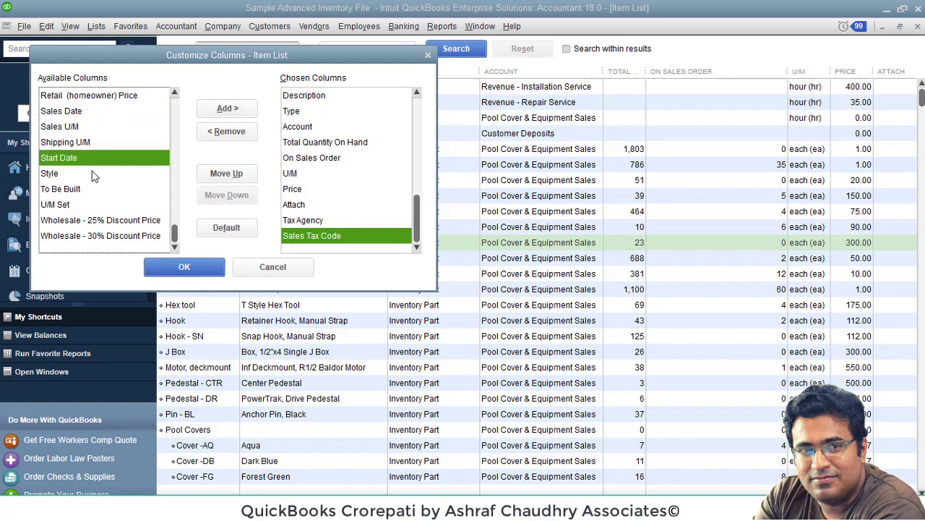
left_click(93, 174)
left_click(227, 109)
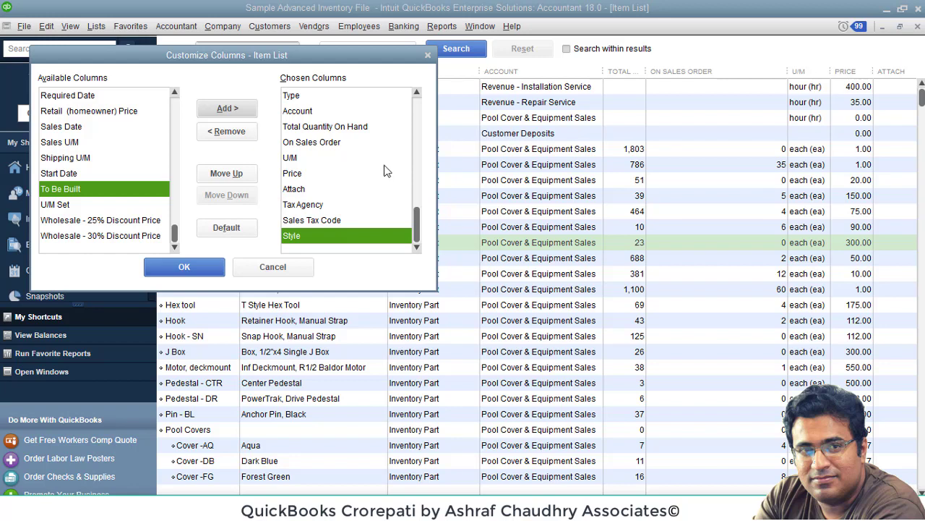
left_click(183, 266)
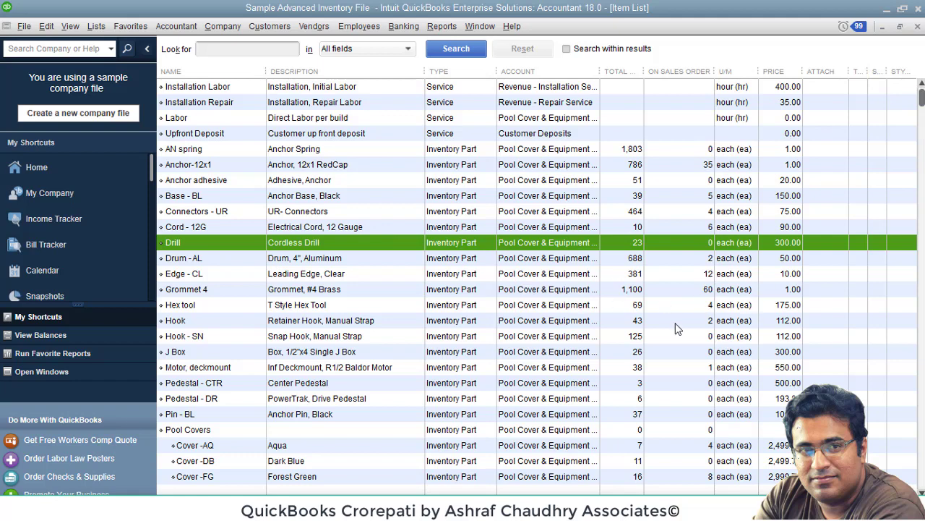
- Check the total quantity on hand of several inventory parts, including Hook, J Box, Hex tool and Anchor adhesive
left_click(637, 321)
left_click(636, 352)
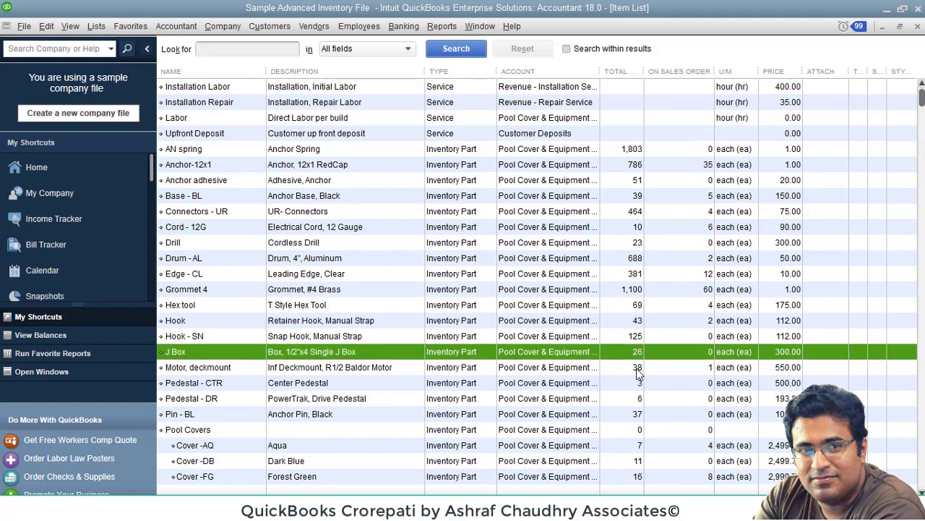
left_click(636, 368)
left_click(634, 306)
left_click(631, 258)
left_click(626, 180)
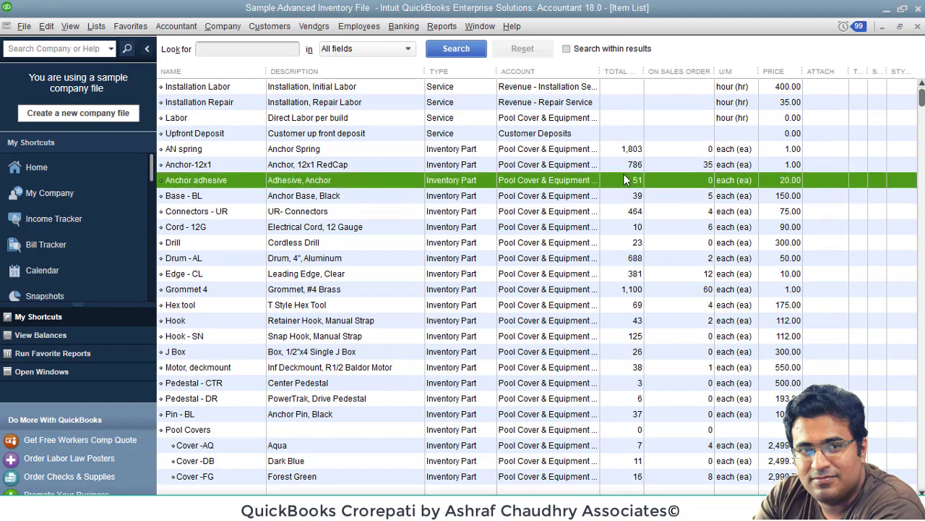
- Run the QuickReport for the AN spring inventory part from the Item List
left_click(626, 164)
left_click(626, 152)
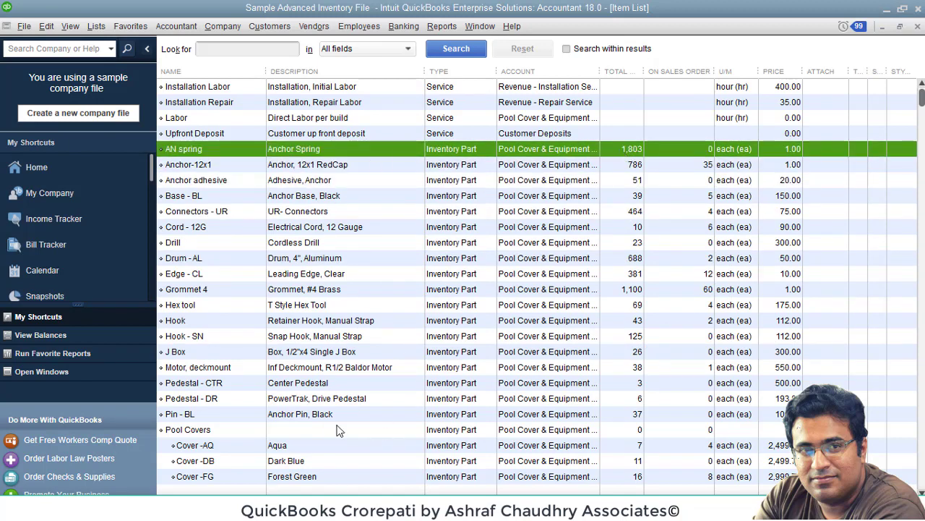
left_click(304, 503)
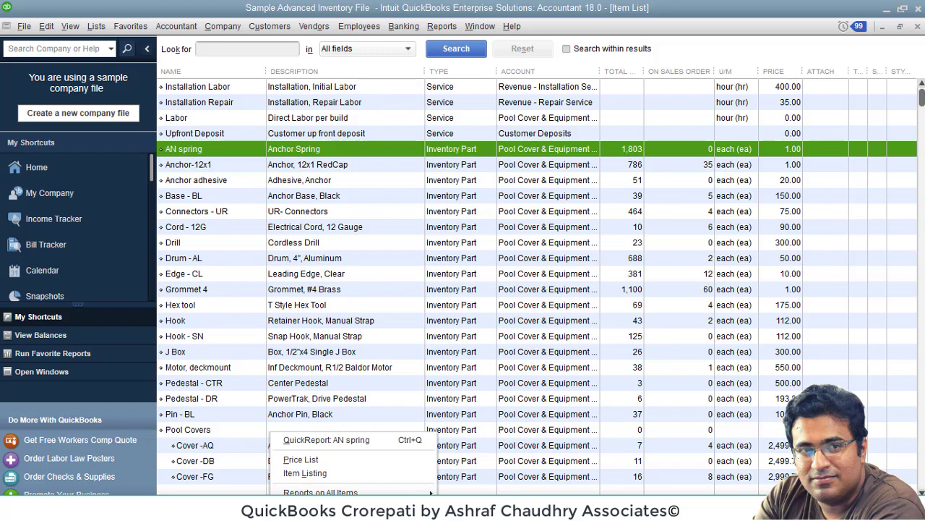
left_click(320, 442)
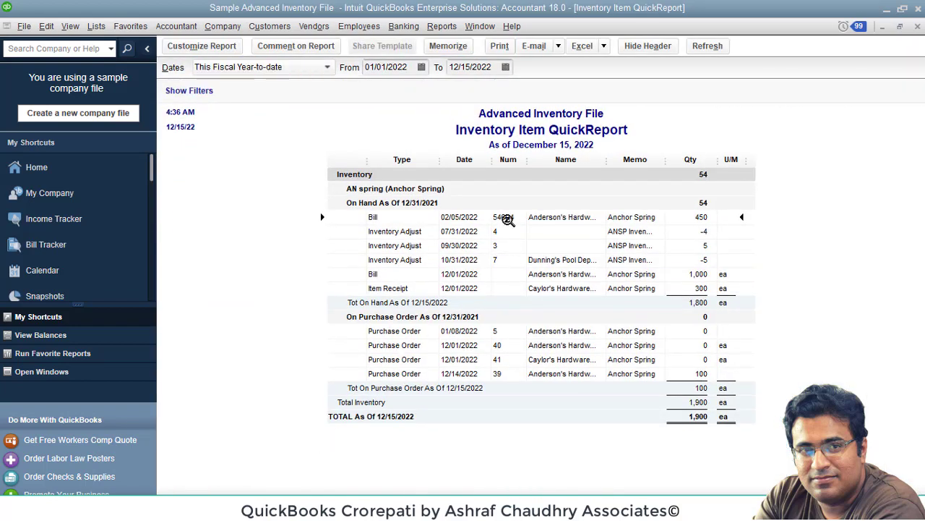
- Review the bill, inventory adjustment and item receipt lines in the AN spring QuickReport, and close the report
left_click(508, 230)
left_click(403, 291)
left_click(497, 275)
left_click_drag(458, 272, 452, 232)
left_click(677, 217)
left_click(917, 27)
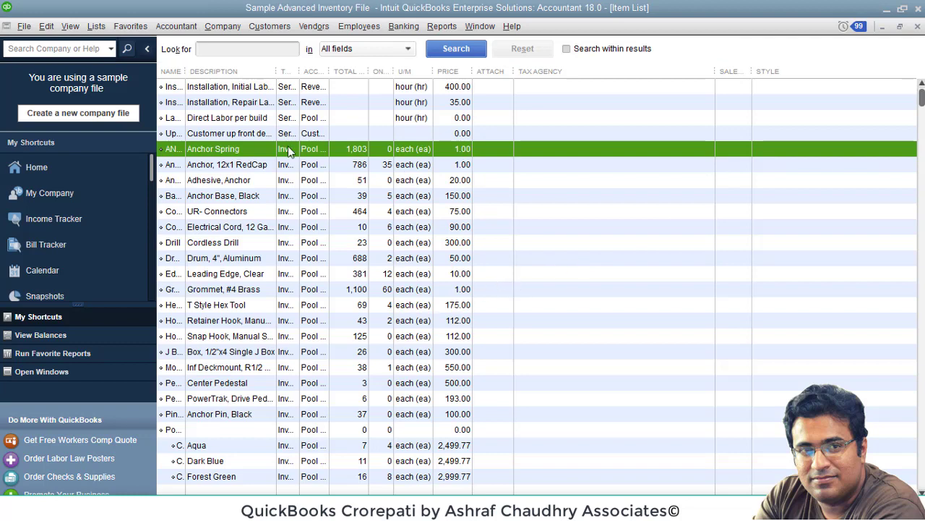
- View the report choices offered for the Pedestal - CTR item, including Price List and Item Listing, and close the Item List
left_click(246, 117)
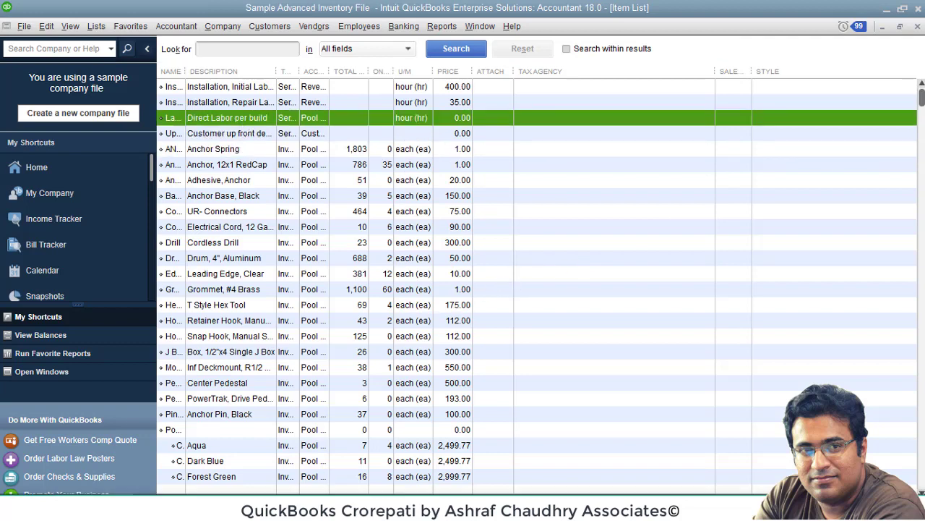
left_click(352, 389)
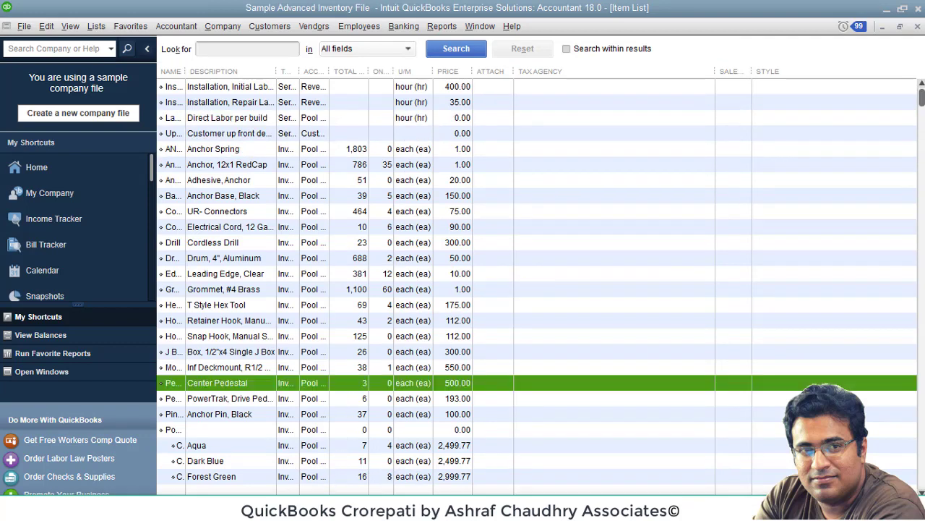
left_click(320, 492)
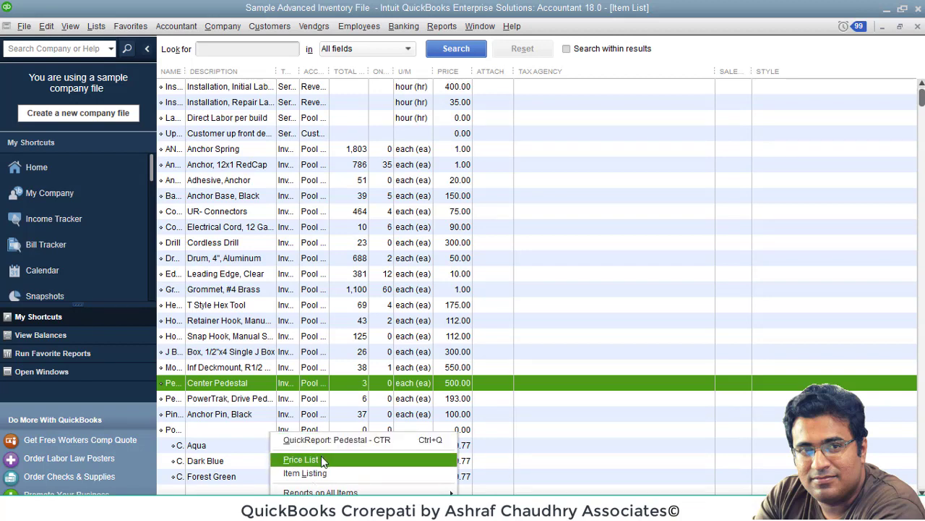
left_click(354, 366)
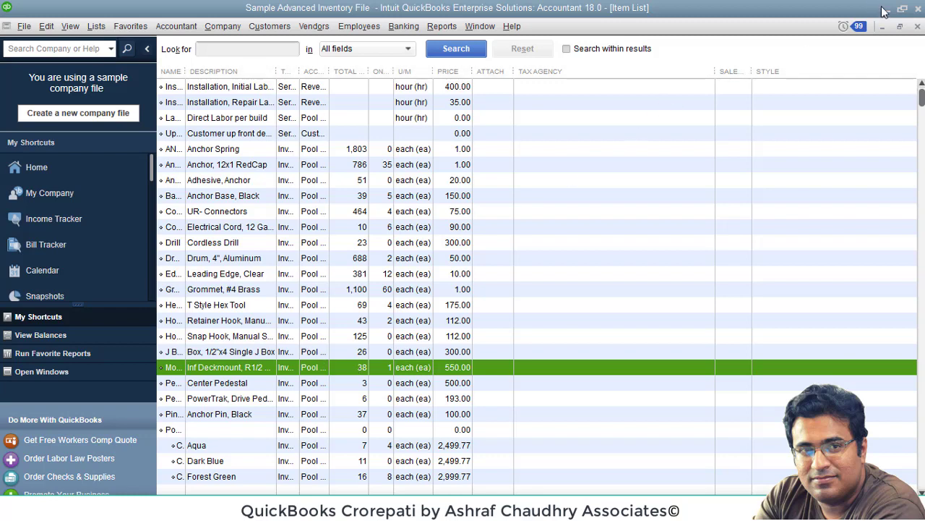
left_click(918, 26)
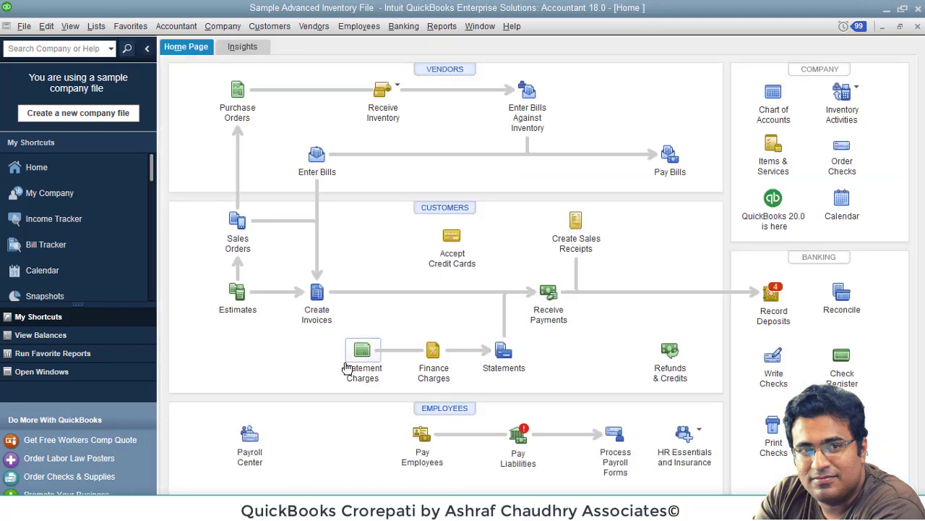